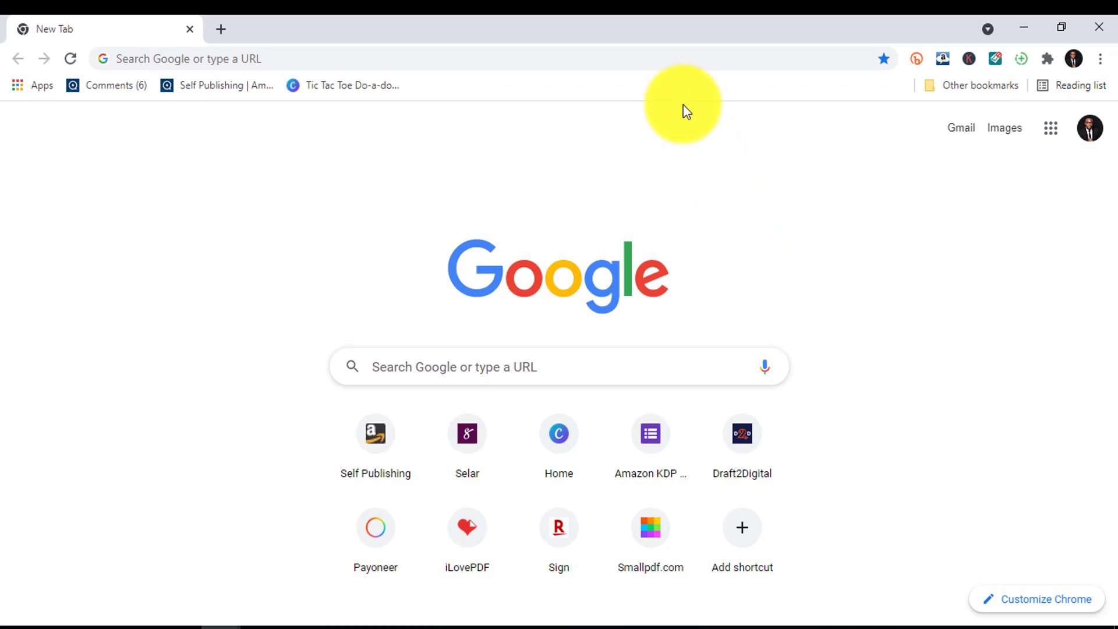
# Go to payoneer.com in Google Chrome.
pyautogui.click(645, 60)
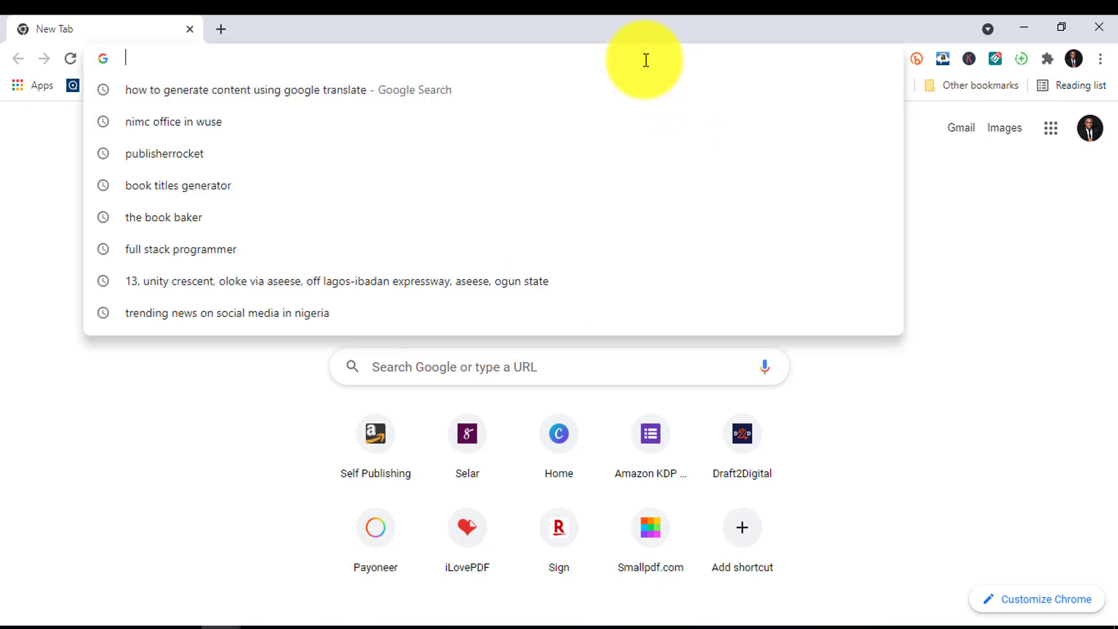
pyautogui.write('payo')
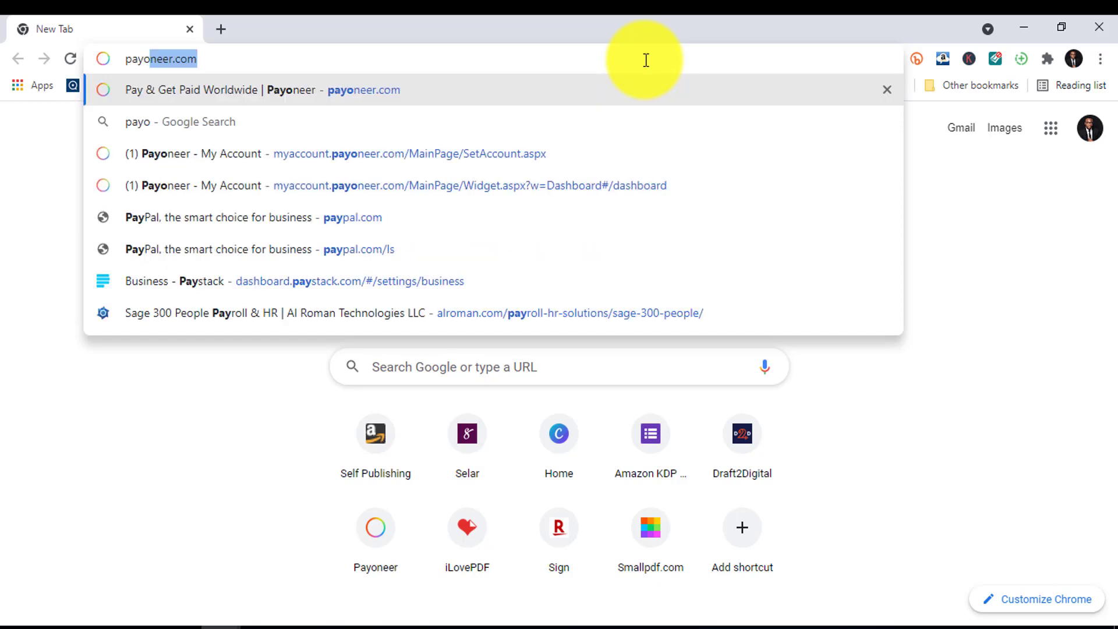
pyautogui.write('neer')
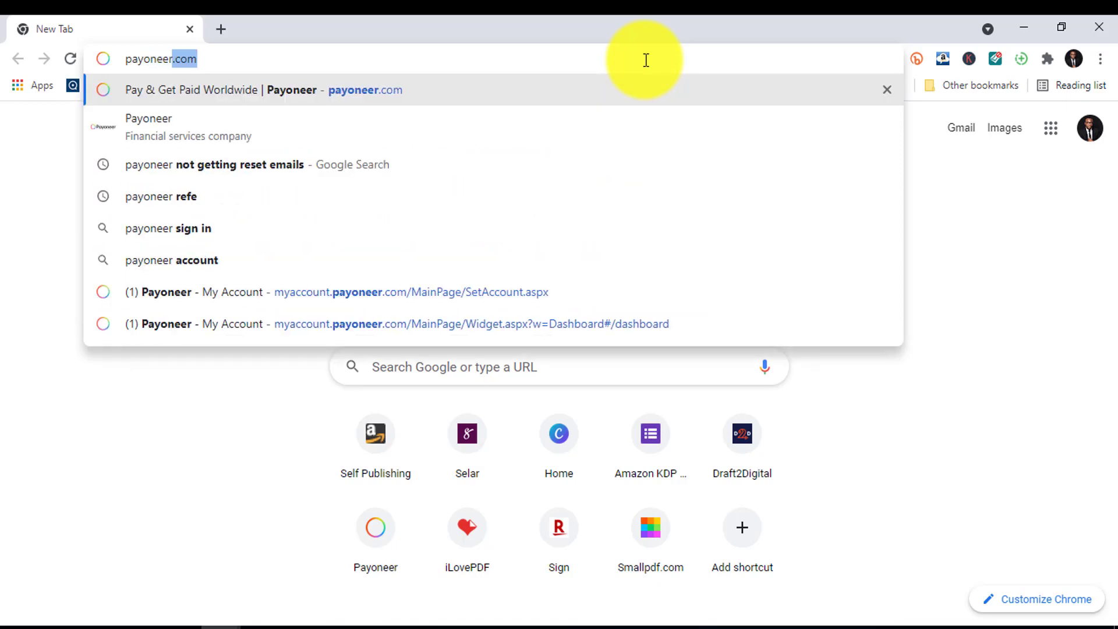
pyautogui.write('.com')
pyautogui.press('Return')
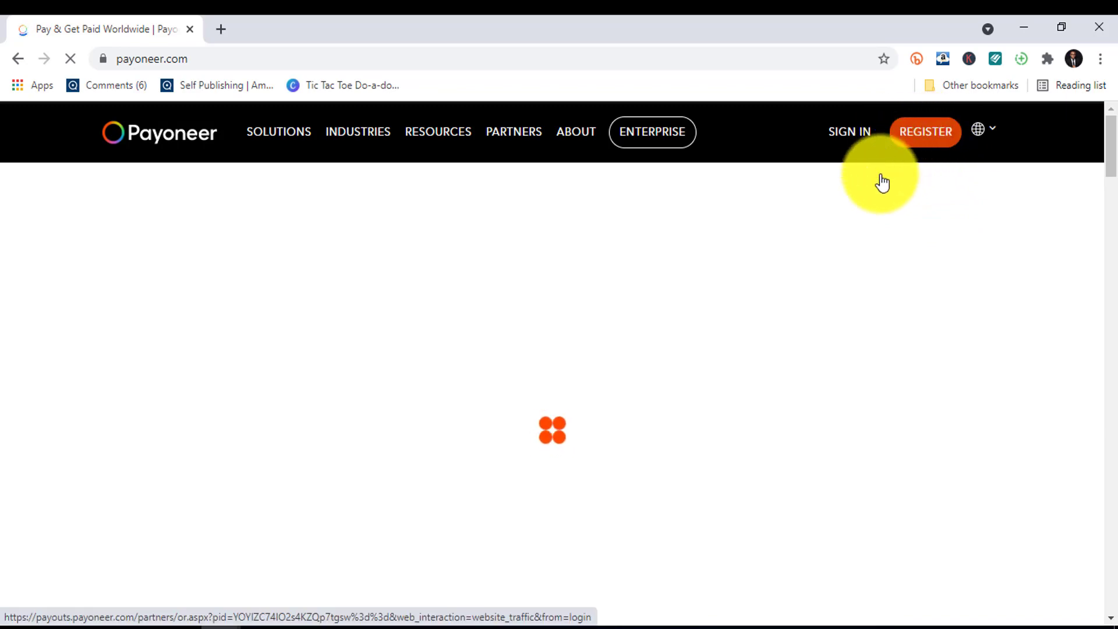
# Open Payoneer's REGISTER form in a new tab and scroll through its Getting Started step.
pyautogui.click(868, 223)
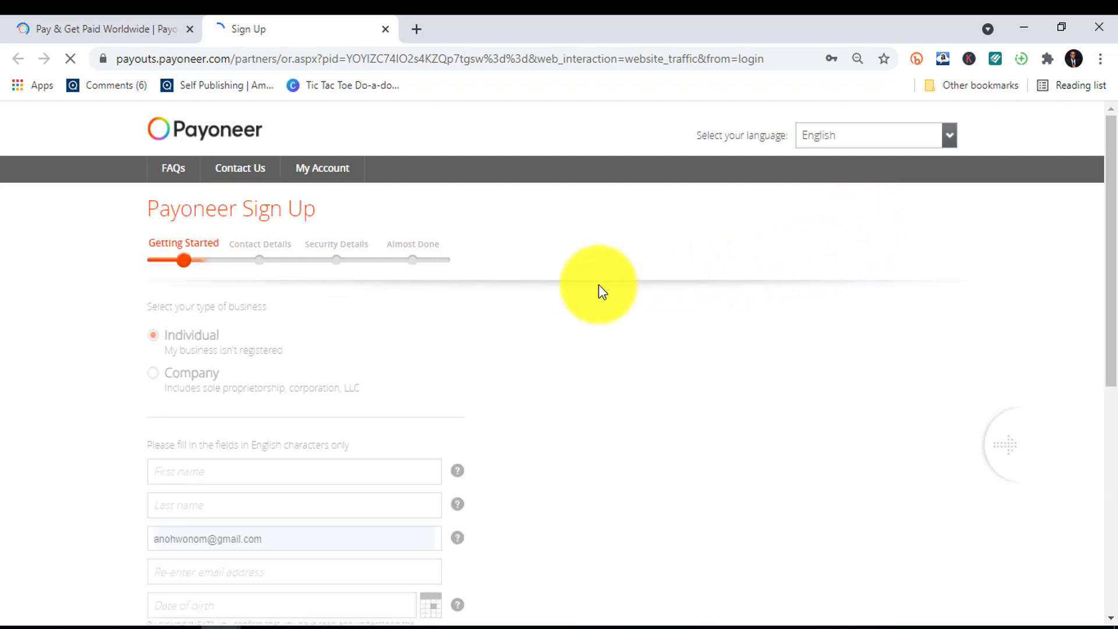
pyautogui.scroll(-2, 592, 289)
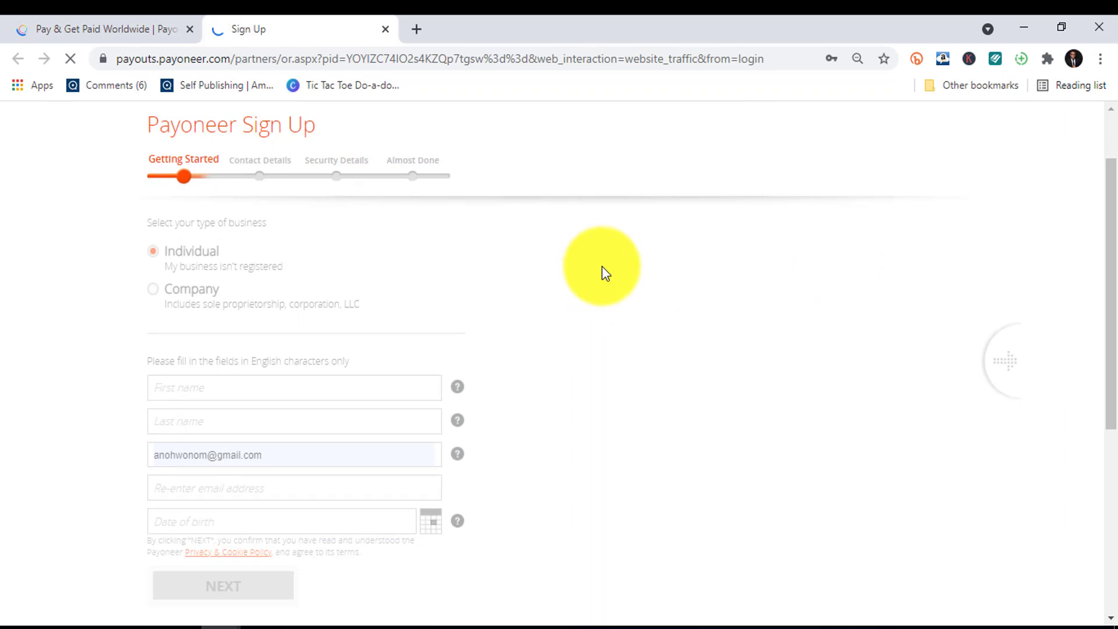
pyautogui.scroll(-2, 603, 264)
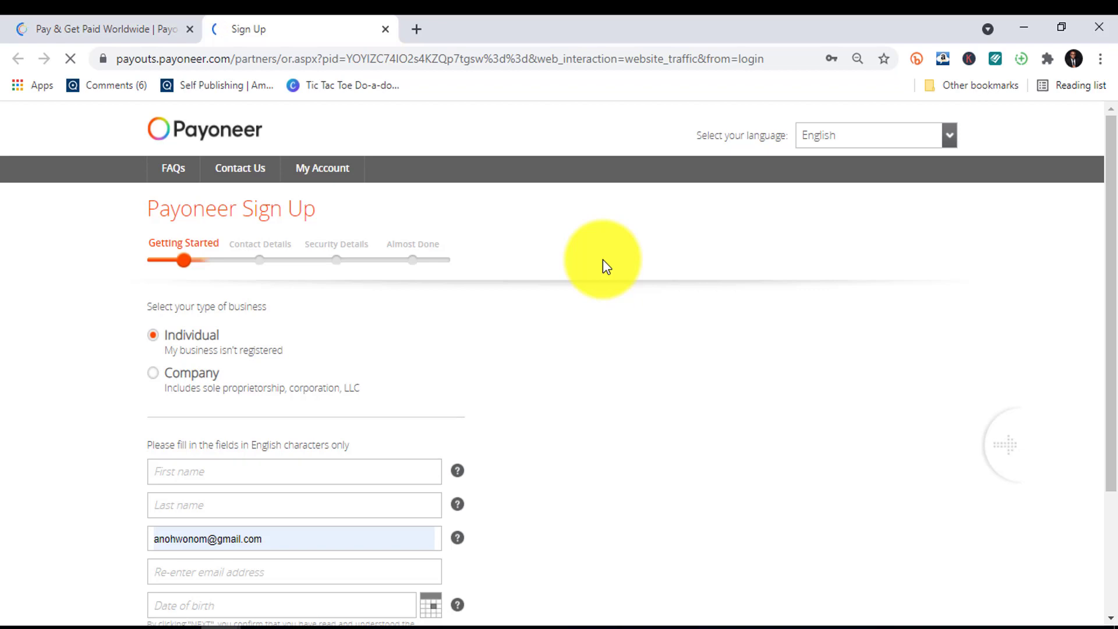
pyautogui.scroll(-3, 603, 264)
pyautogui.scroll(-3, 603, 257)
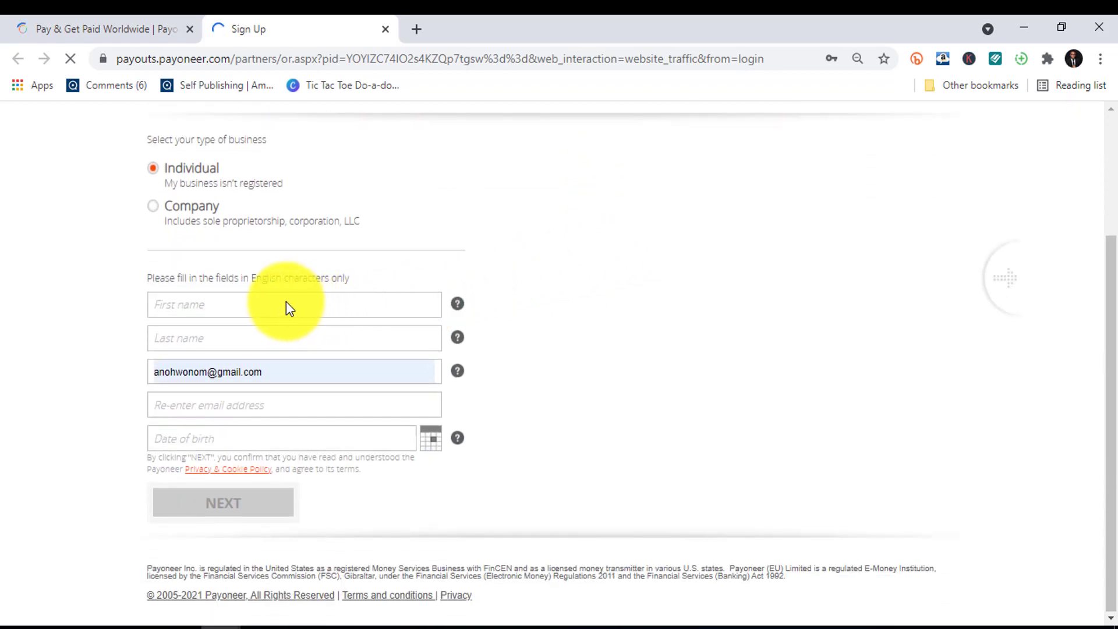
# Focus the First name field, then dismiss autofill so its required-field error appears.
pyautogui.click(239, 304)
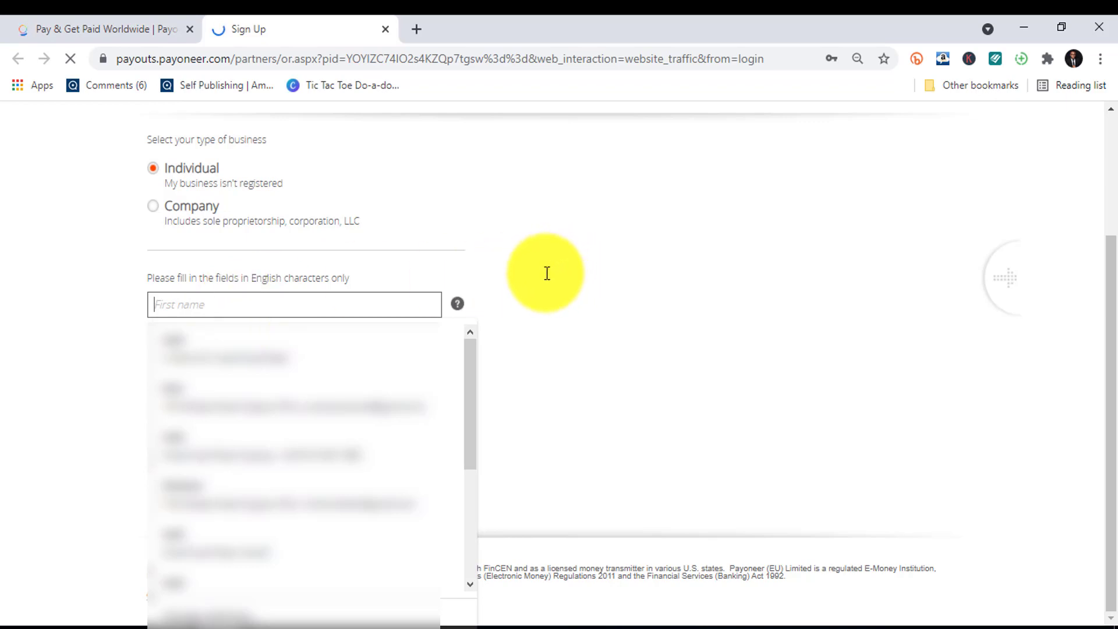
pyautogui.click(551, 282)
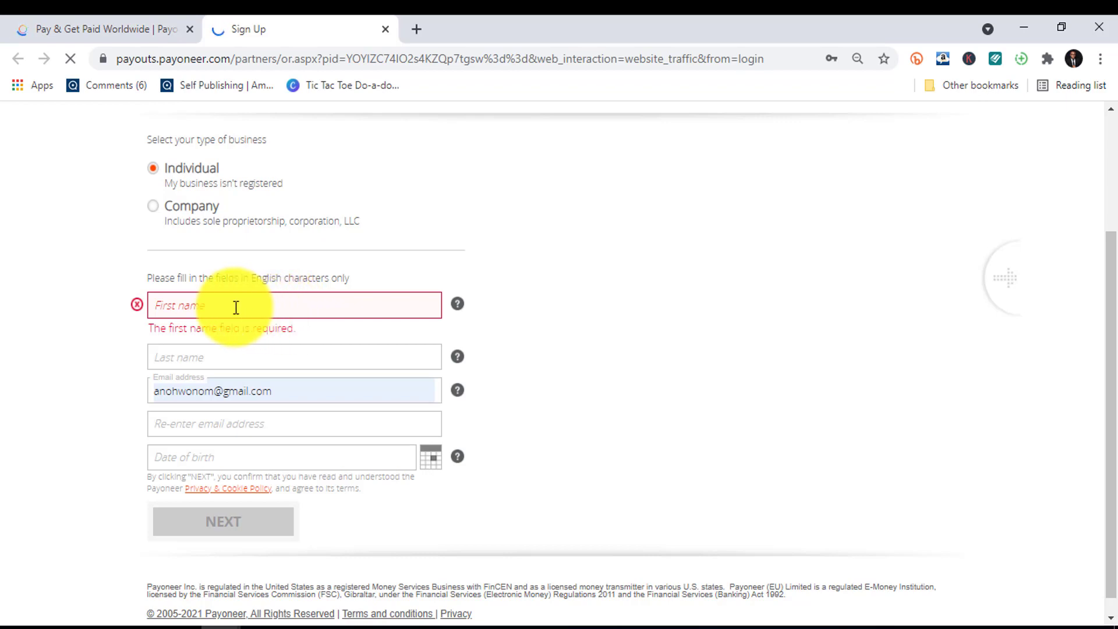
pyautogui.scroll(1, 249, 300)
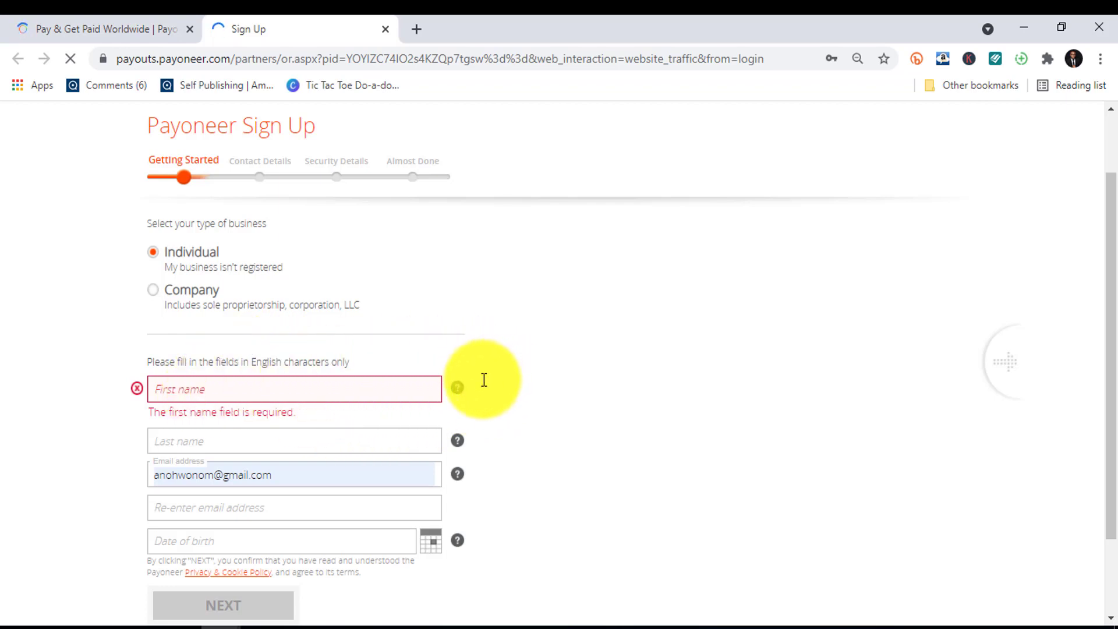
pyautogui.scroll(-1, 567, 382)
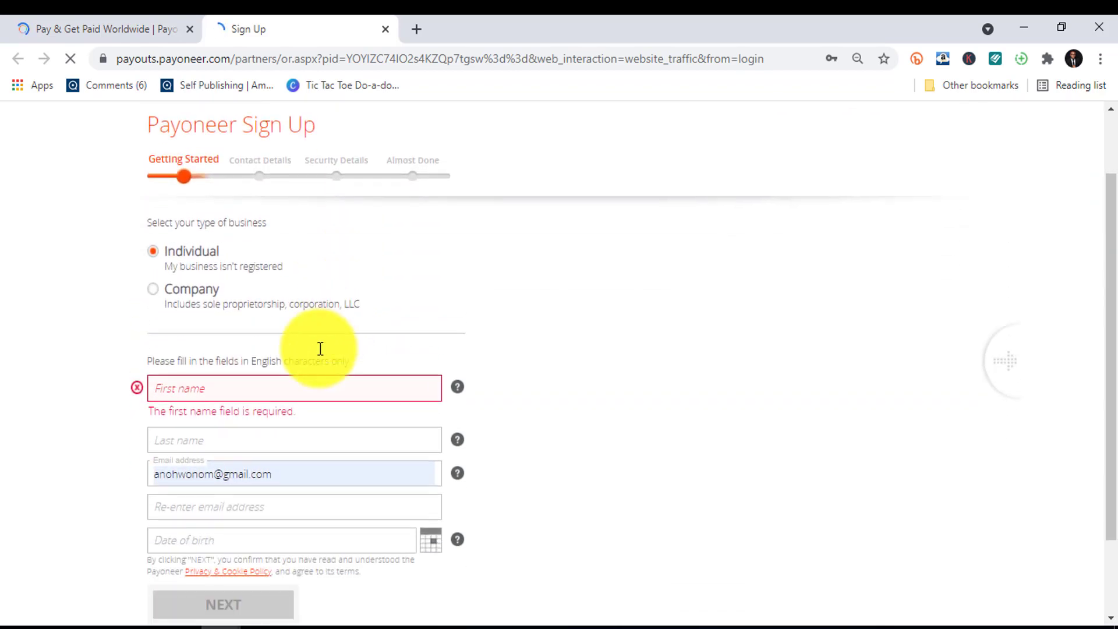
# Enter the first and last name, accepting the saved autofill entry for the email.
pyautogui.click(309, 307)
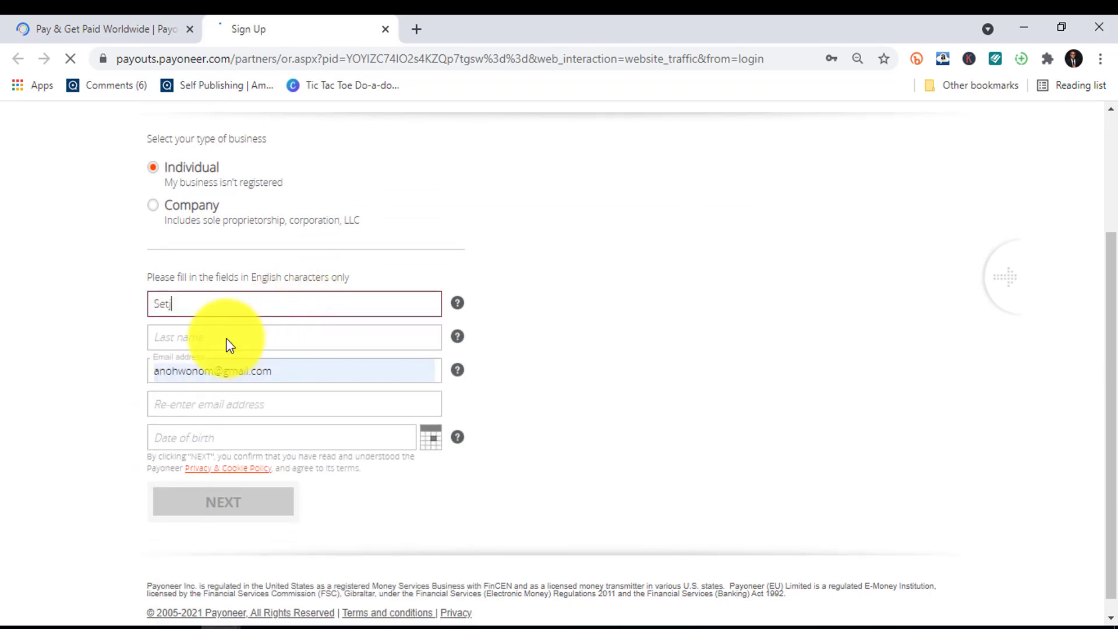
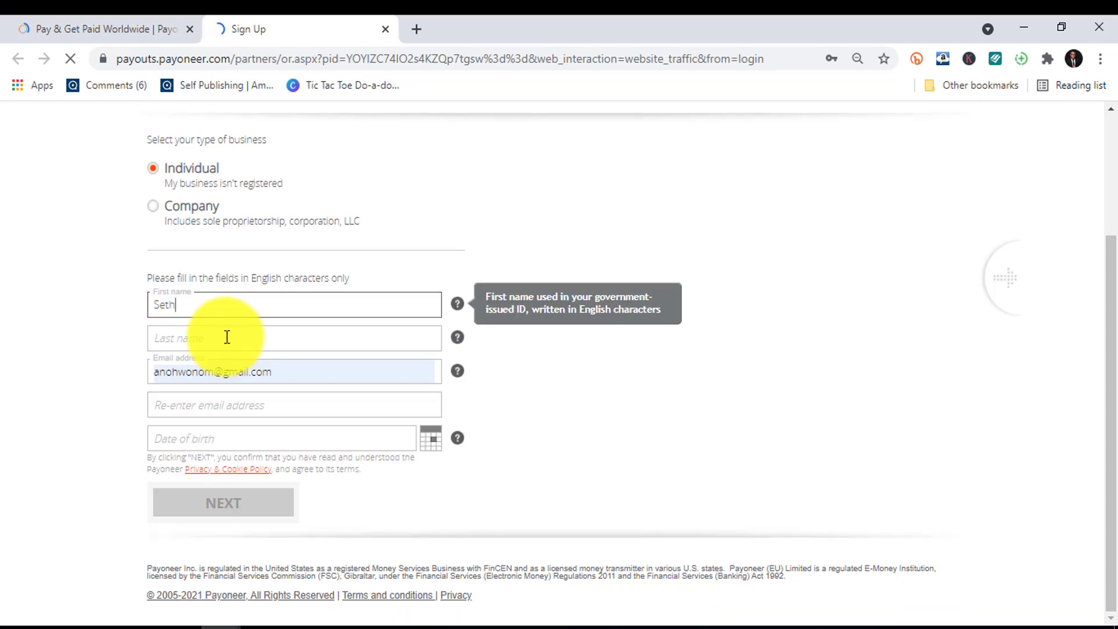
pyautogui.click(226, 337)
pyautogui.press('Down')
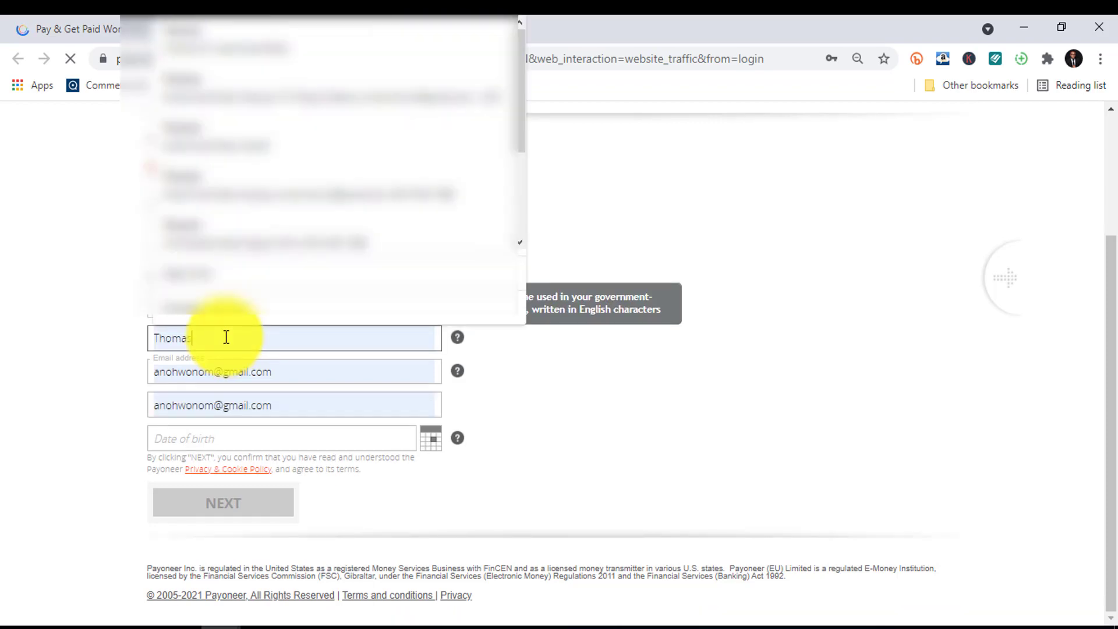
pyautogui.press('Return')
pyautogui.write('Th')
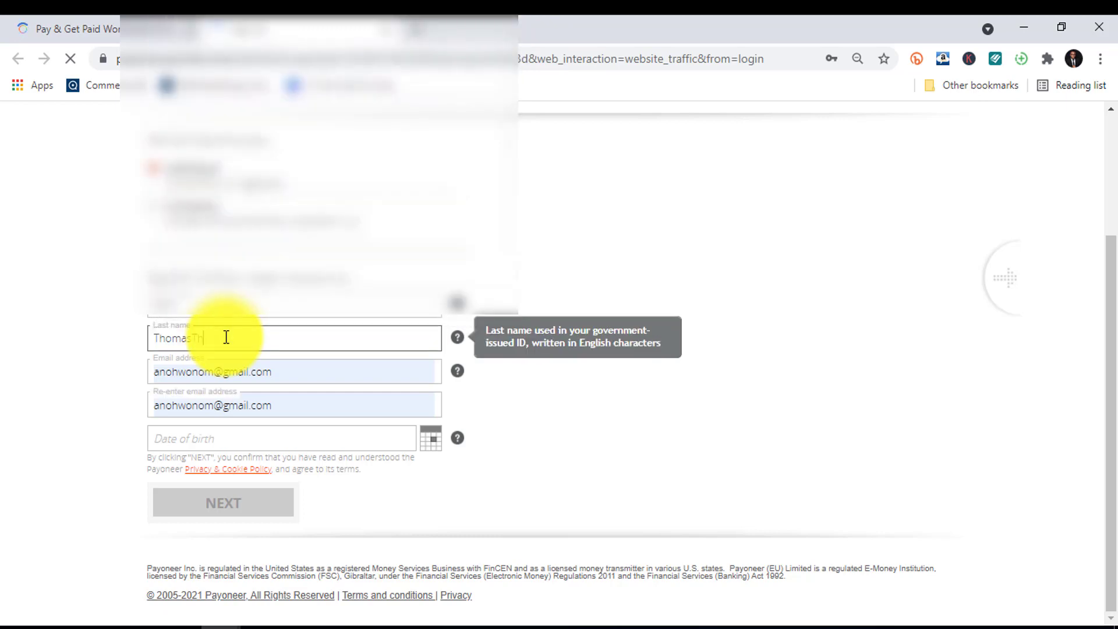
pyautogui.hotkey('ctrl', 'a')
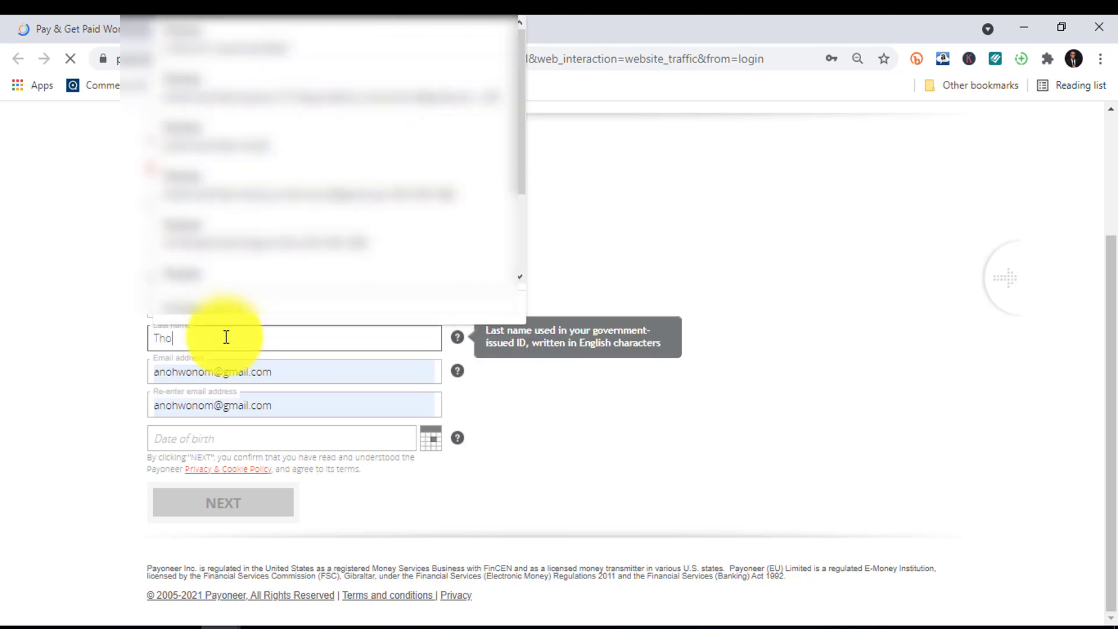
pyautogui.click(238, 367)
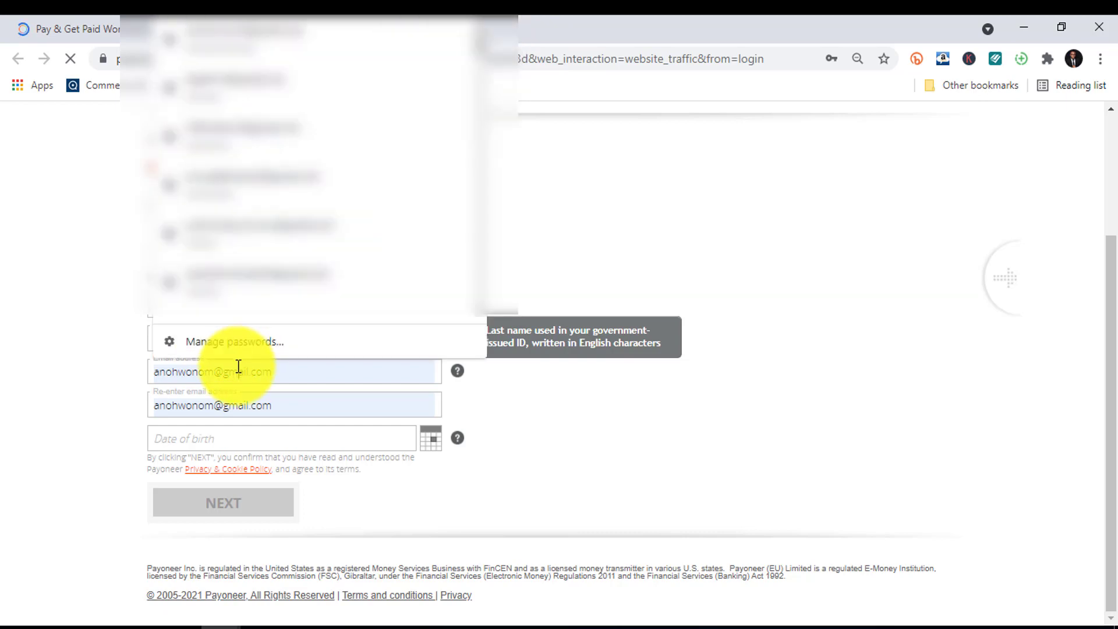
pyautogui.click(251, 440)
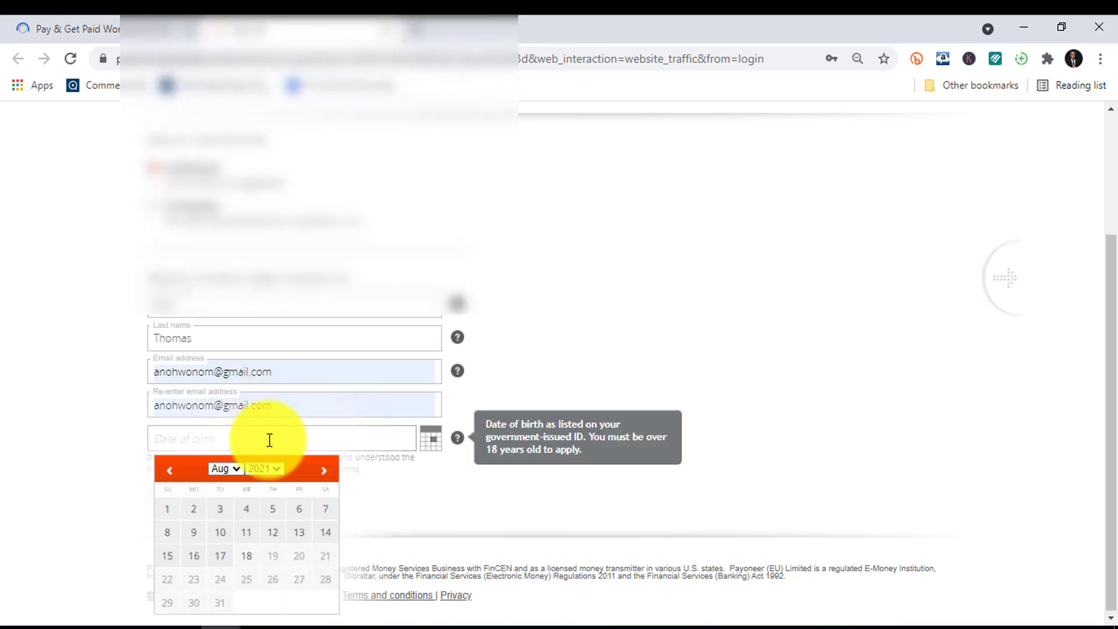
pyautogui.click(264, 470)
pyautogui.scroll(11, 257, 262)
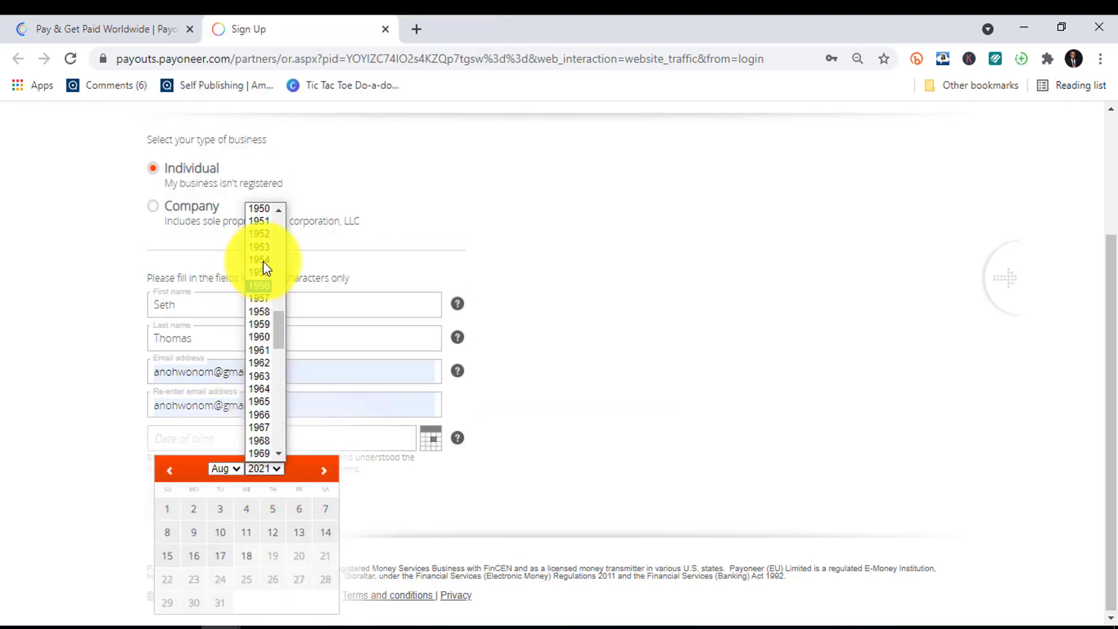
pyautogui.scroll(7, 265, 262)
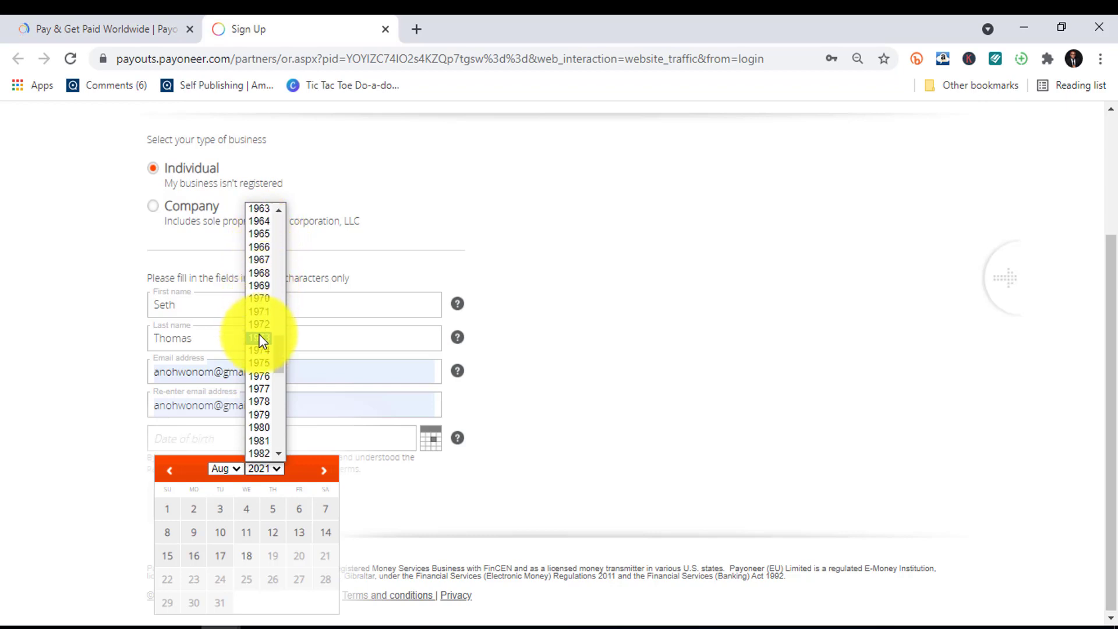
pyautogui.scroll(4, 261, 332)
pyautogui.scroll(-13, 264, 315)
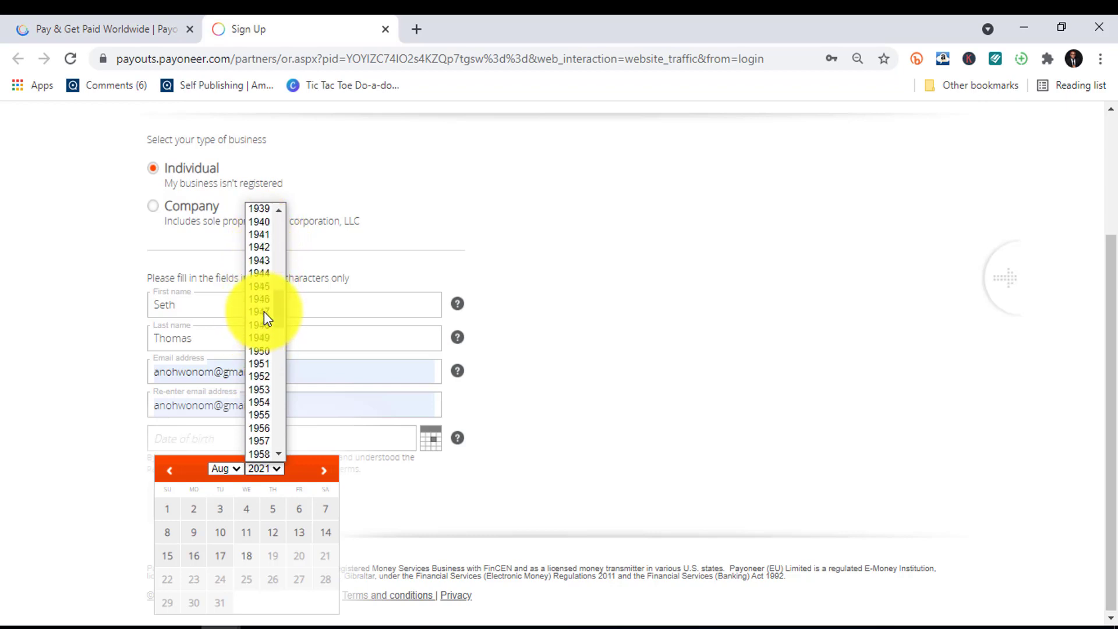
pyautogui.scroll(-11, 265, 317)
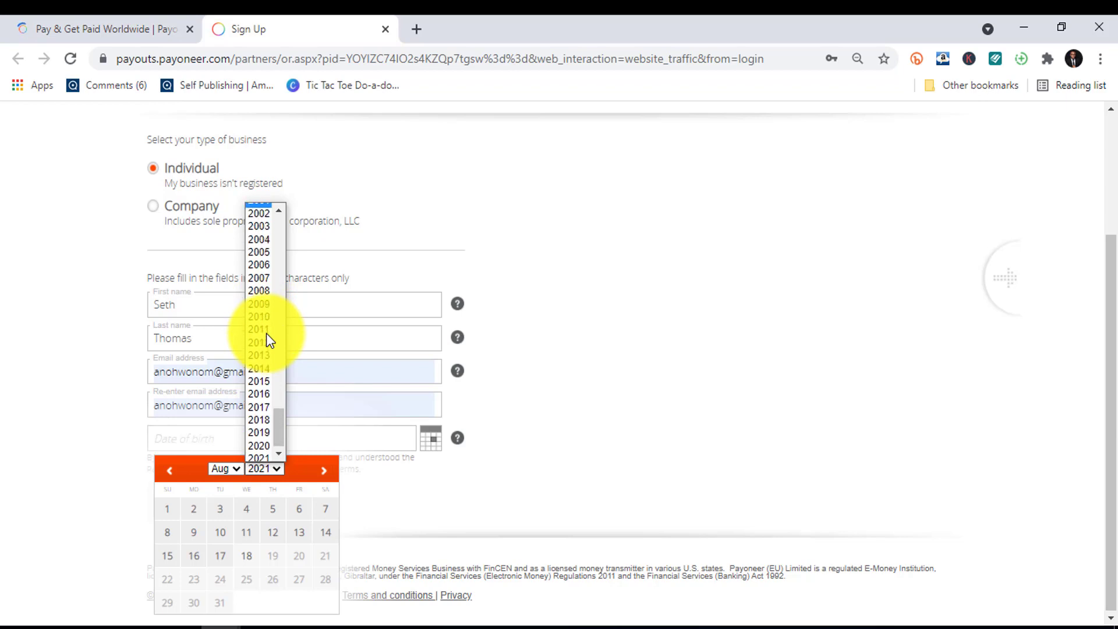
pyautogui.scroll(9, 265, 334)
pyautogui.scroll(-4, 258, 347)
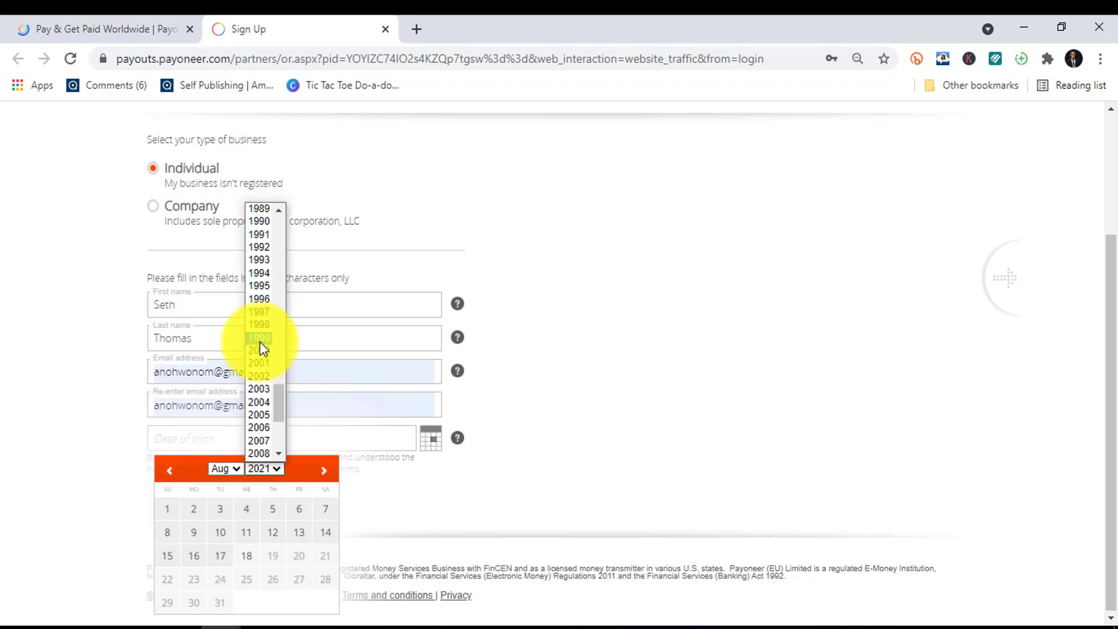
pyautogui.click(261, 285)
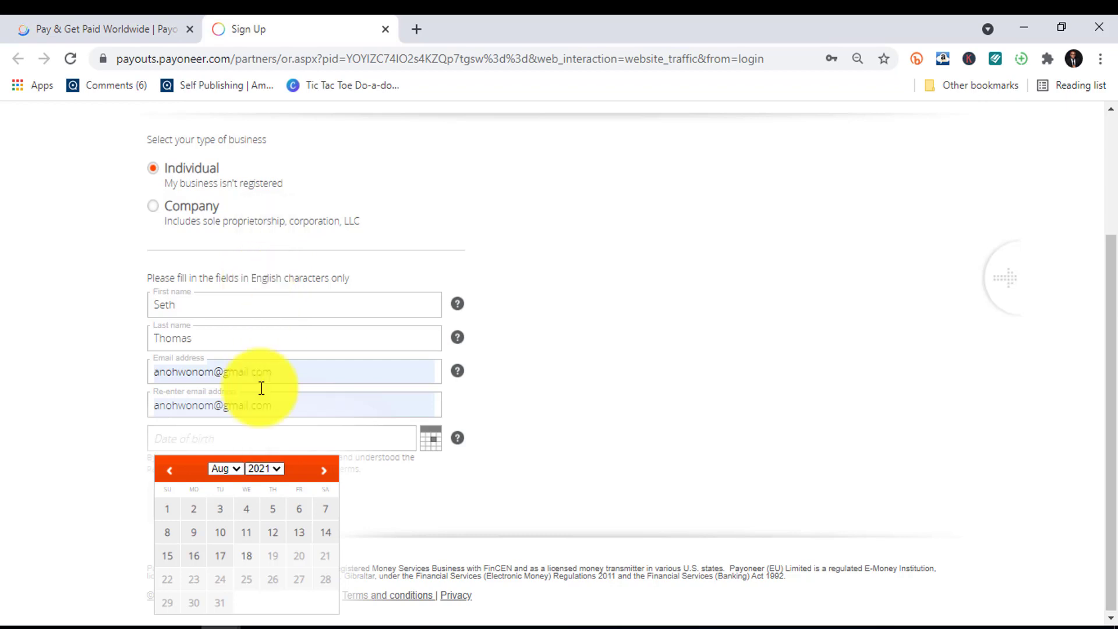
pyautogui.click(232, 471)
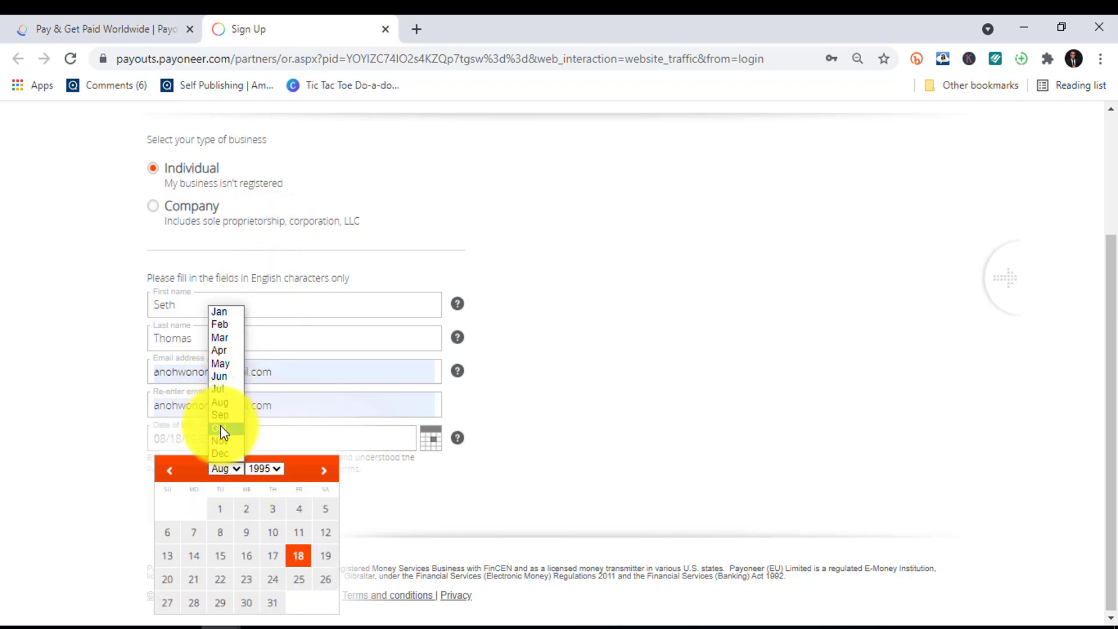
pyautogui.click(219, 428)
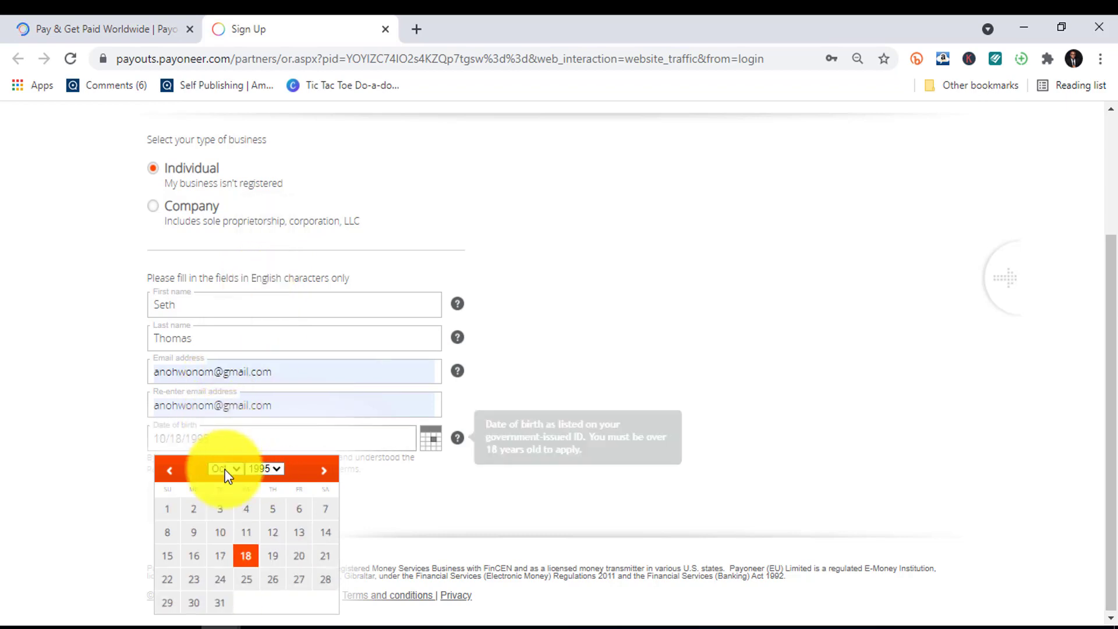
pyautogui.click(231, 533)
pyautogui.click(279, 505)
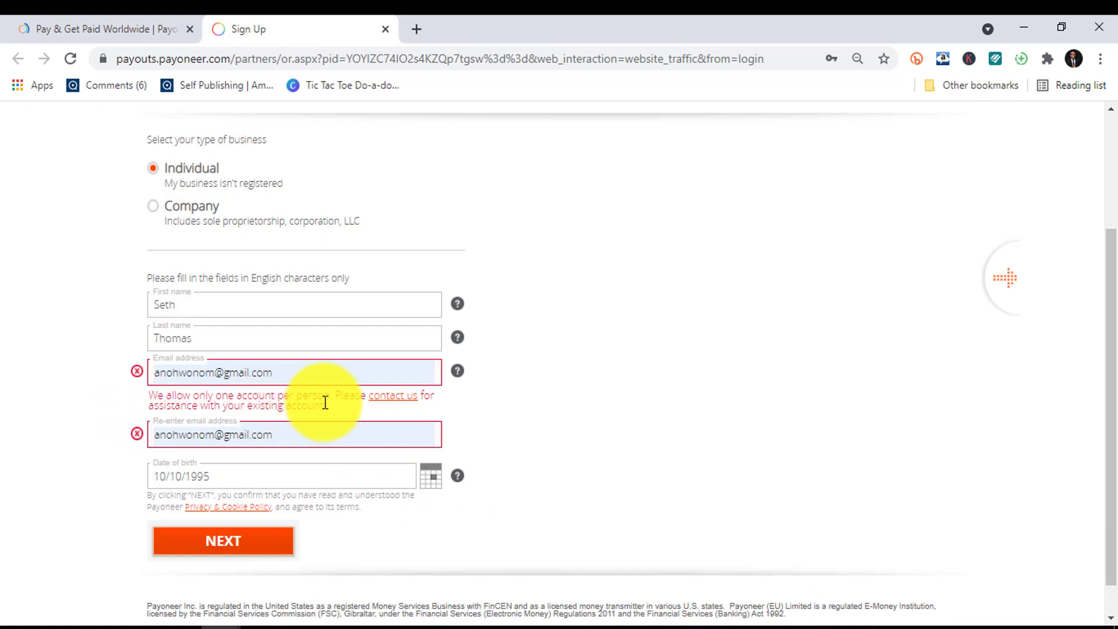
# Replace the rejected email with another saved address in both email fields, then continue.
pyautogui.click(219, 376)
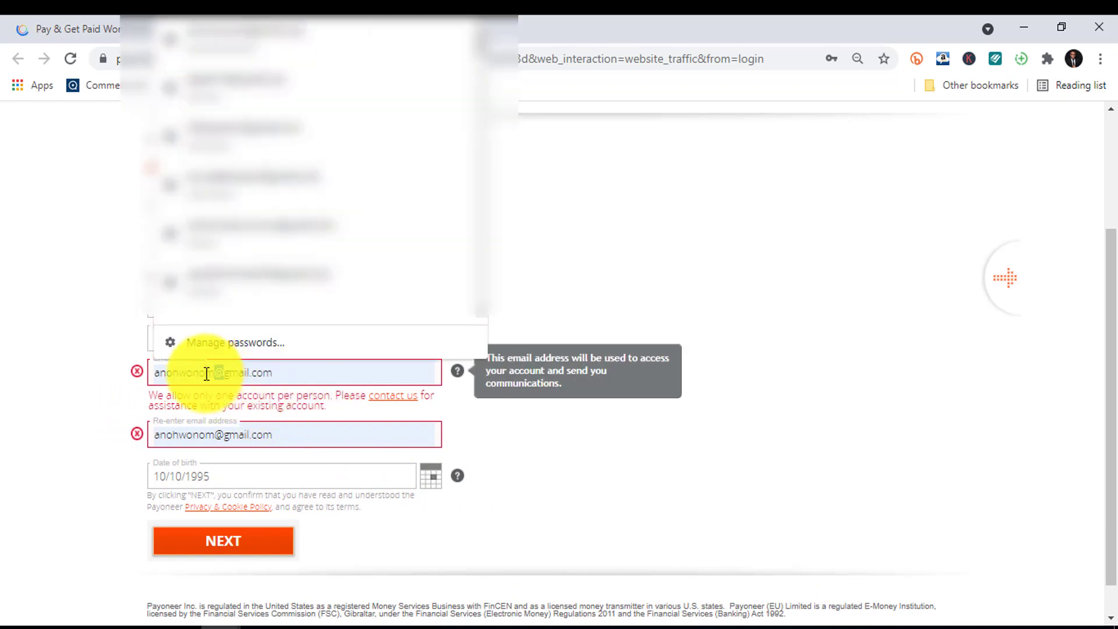
pyautogui.tripleClick(205, 373)
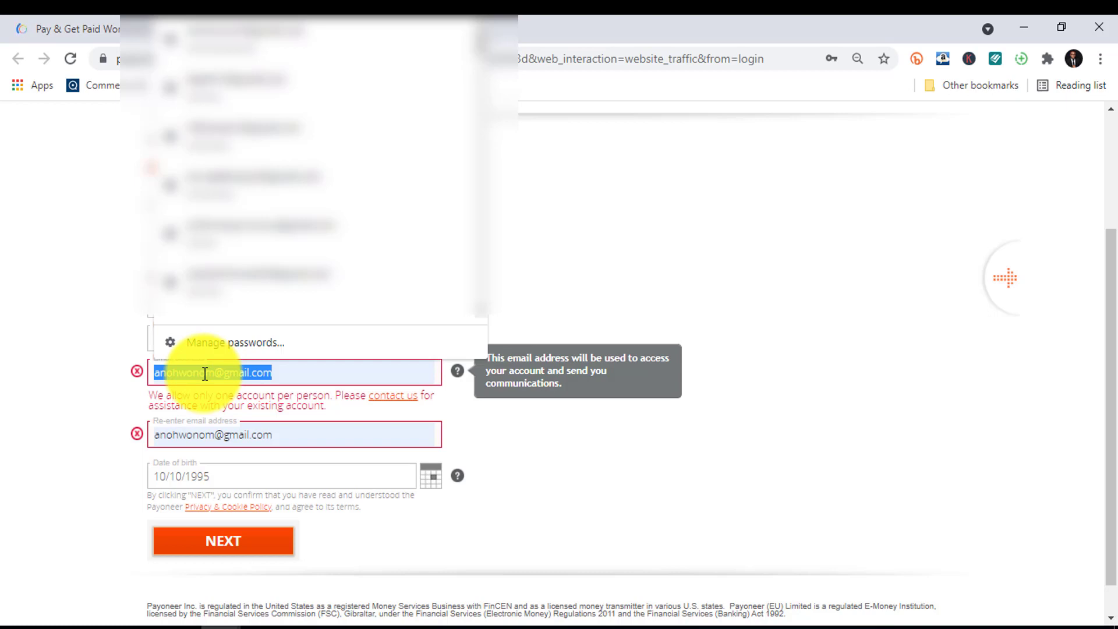
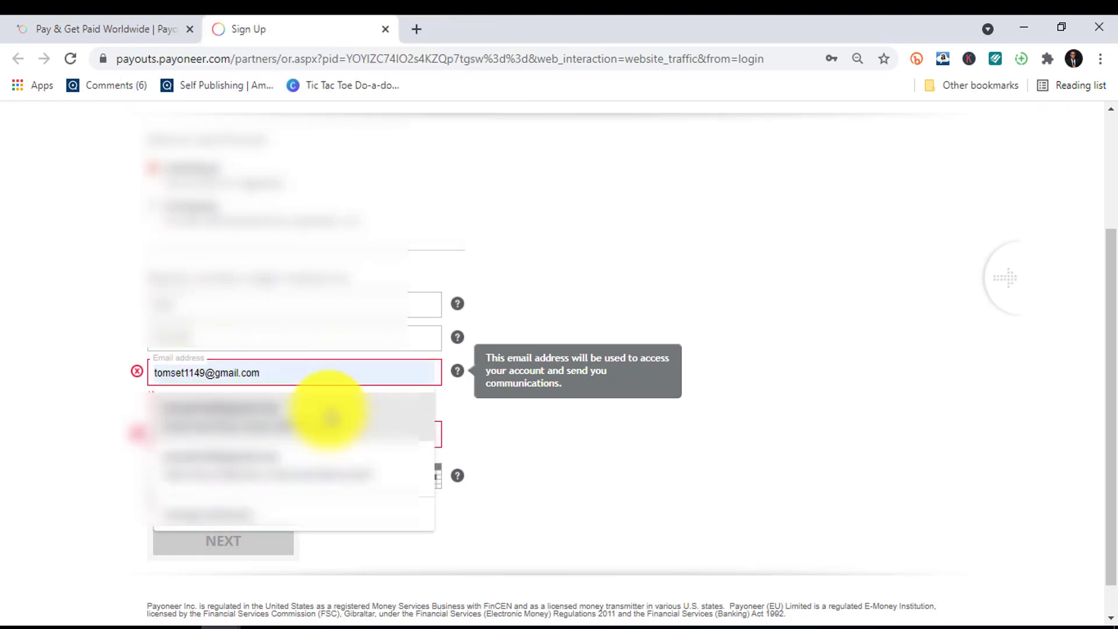
pyautogui.click(250, 422)
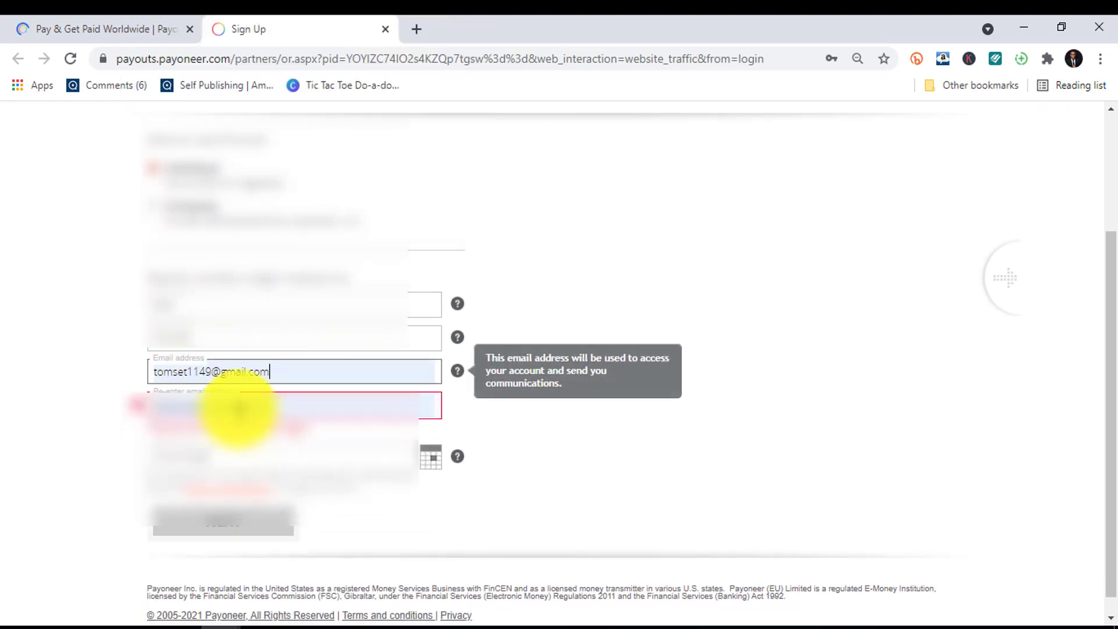
pyautogui.click(245, 409)
pyautogui.hotkey('ctrl', 'a')
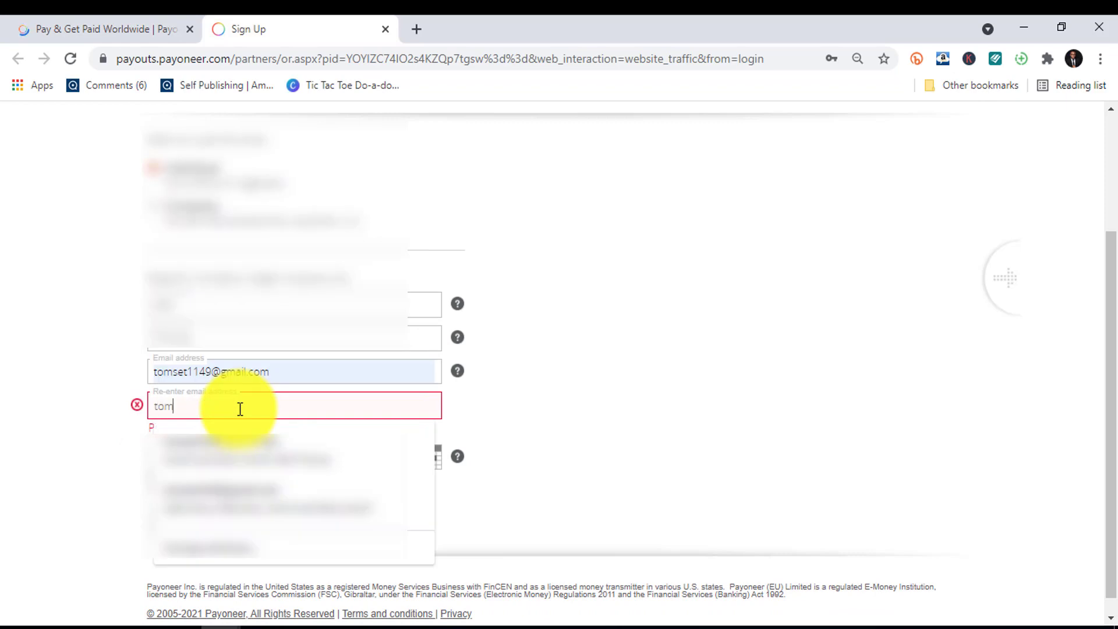
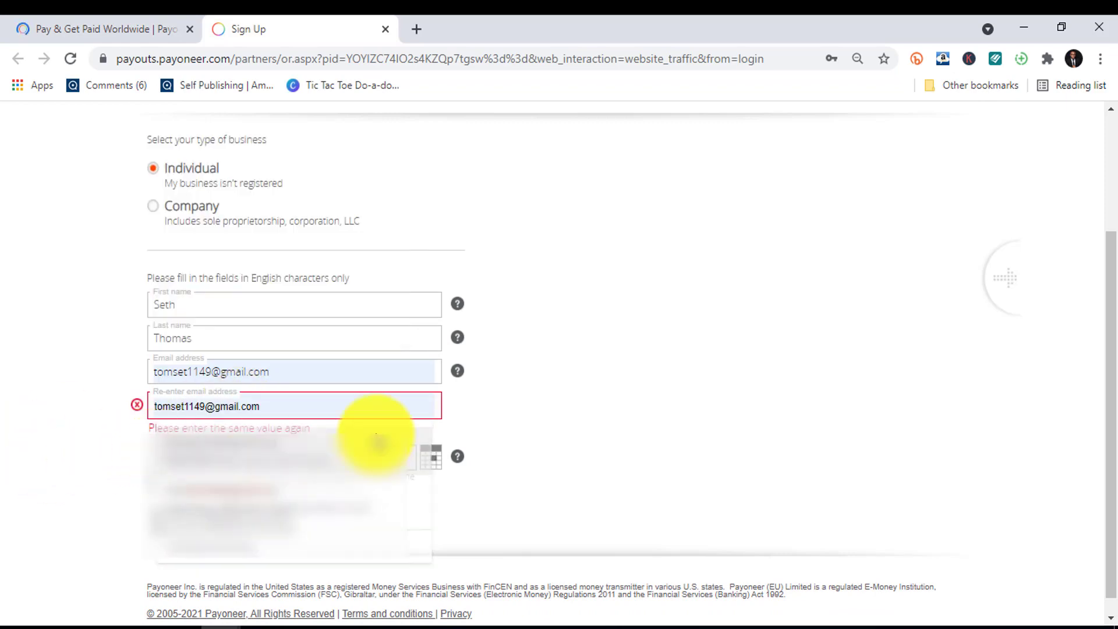
pyautogui.click(361, 443)
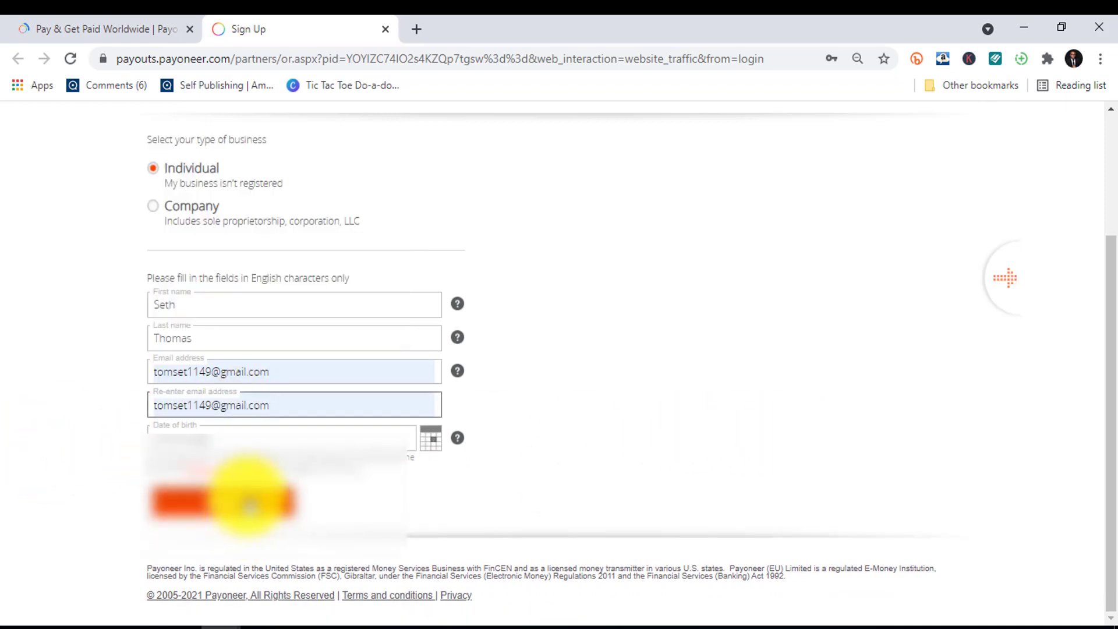
pyautogui.click(251, 502)
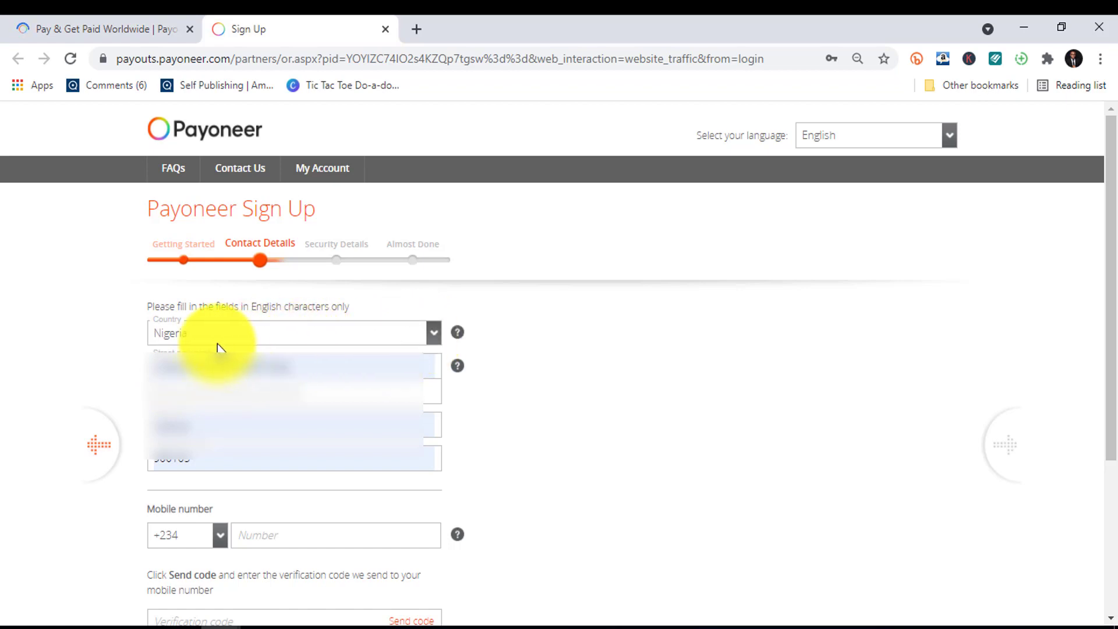
# Autofill the residential address fields from a saved Chrome address.
pyautogui.moveTo(457, 365)
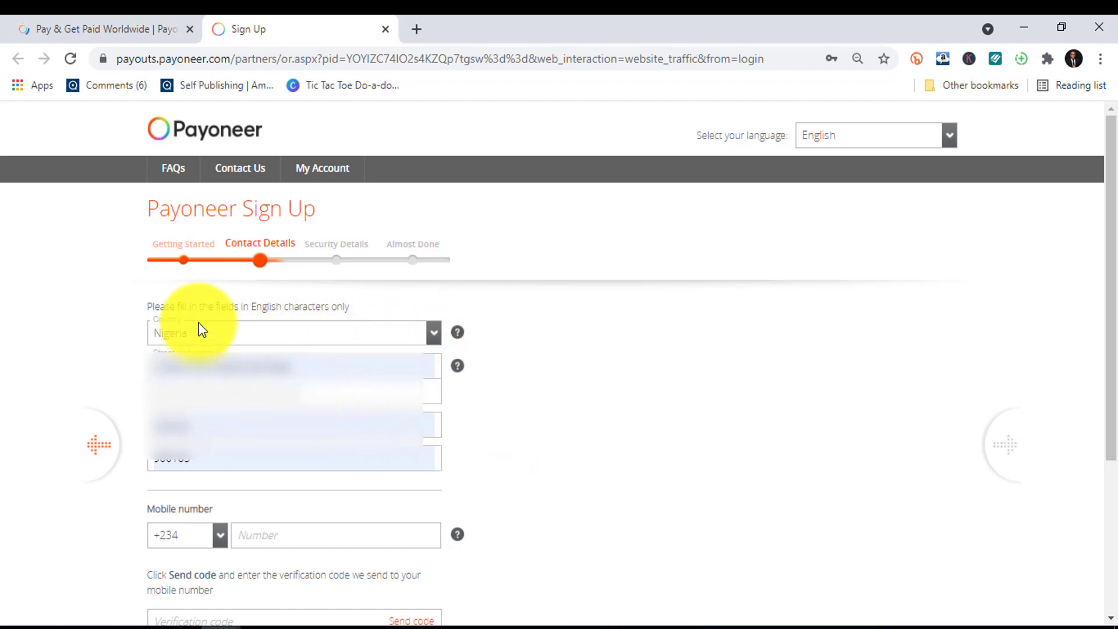
pyautogui.scroll(-2, 482, 426)
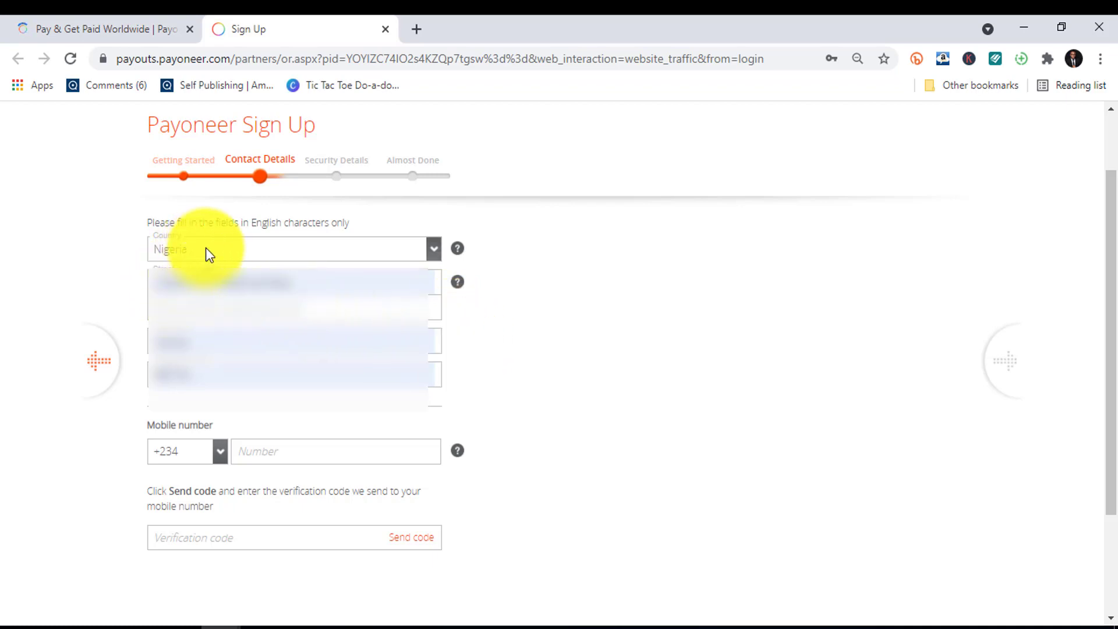
pyautogui.click(162, 284)
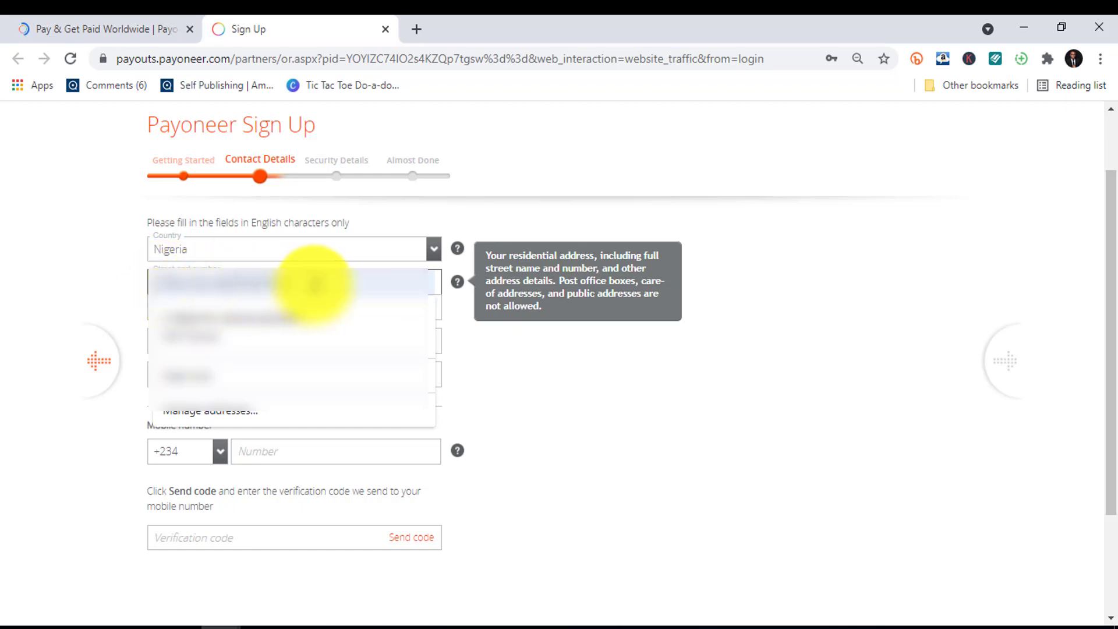
pyautogui.click(175, 375)
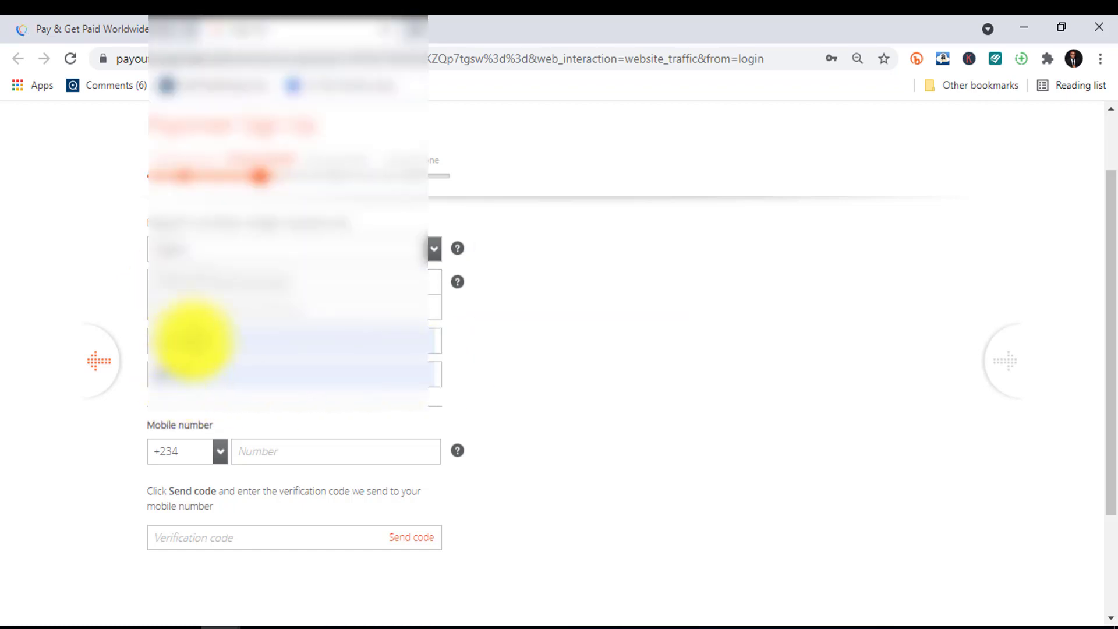
pyautogui.click(192, 340)
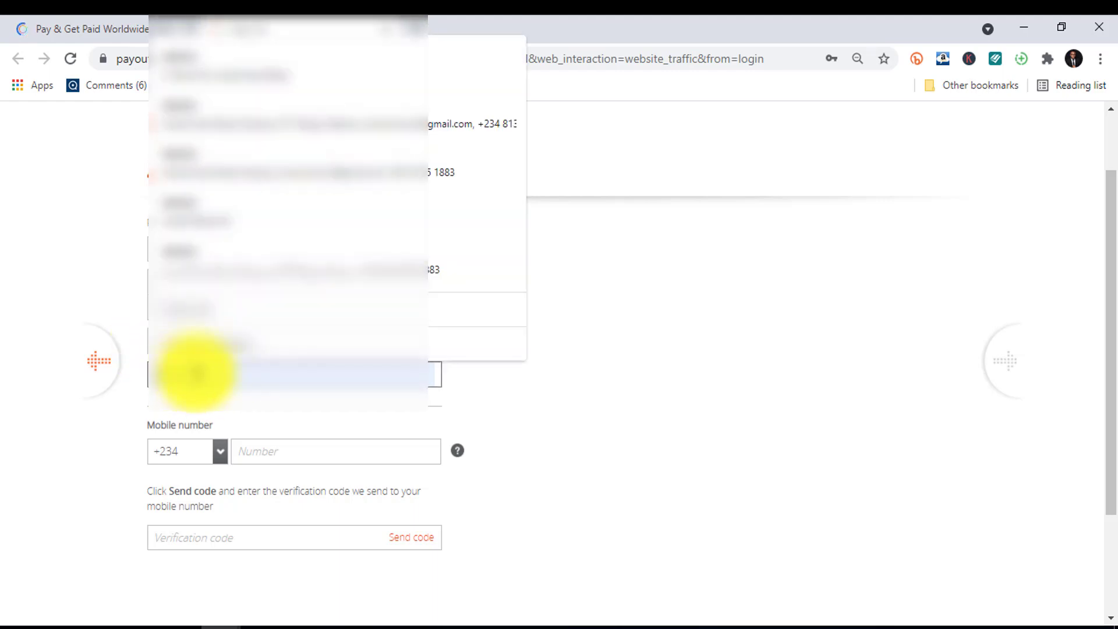
pyautogui.scroll(-1, 282, 428)
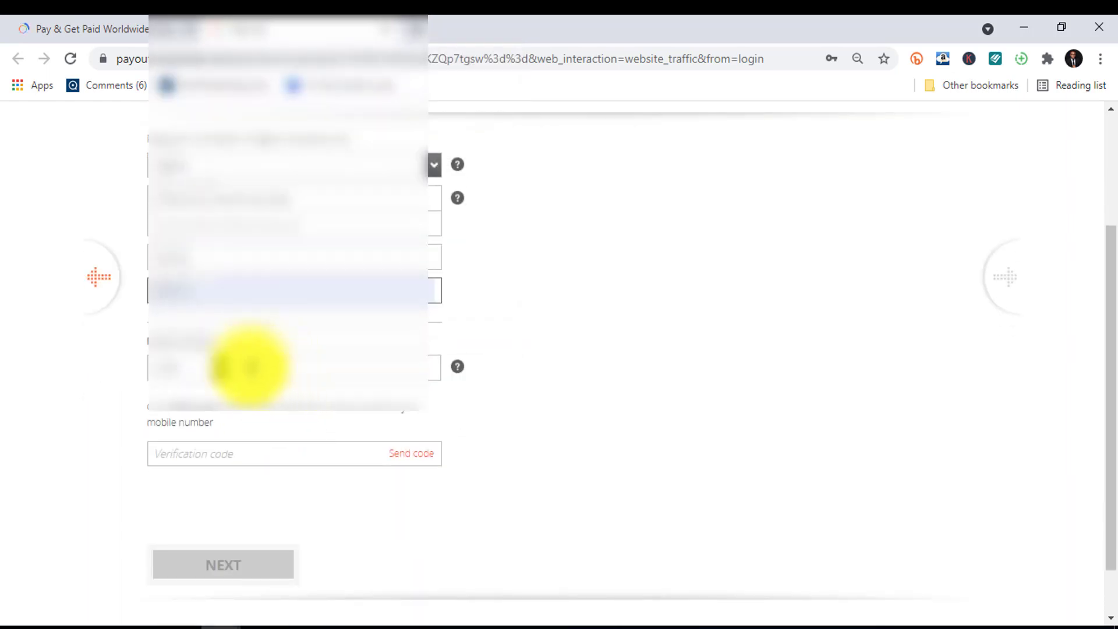
# Enter the Nigerian (+234) mobile number, clearing its required-field error.
pyautogui.click(251, 367)
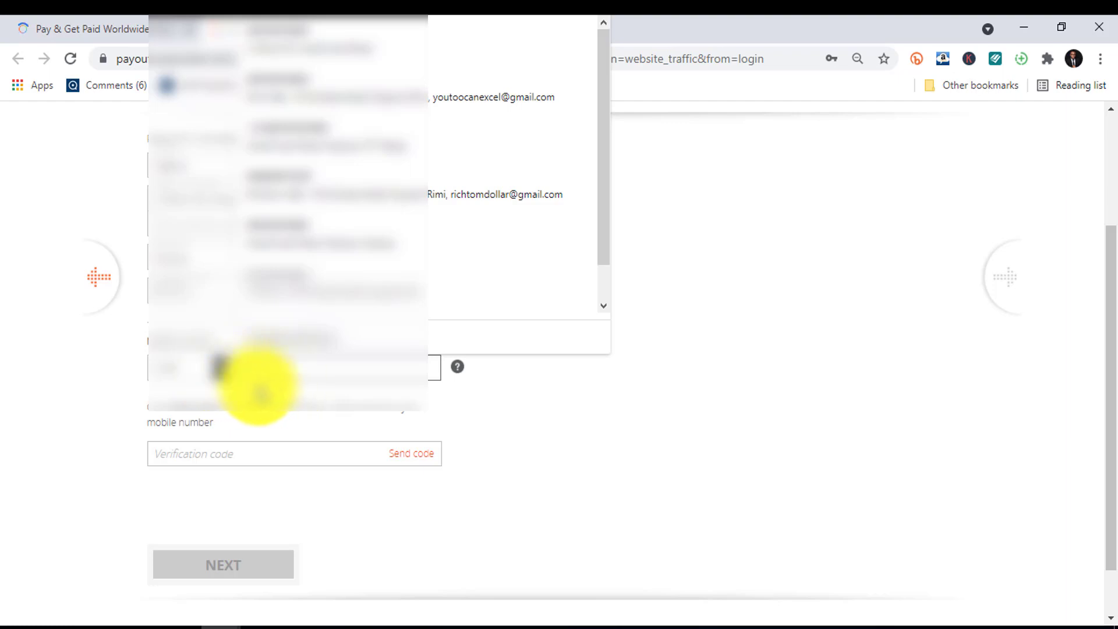
pyautogui.click(473, 400)
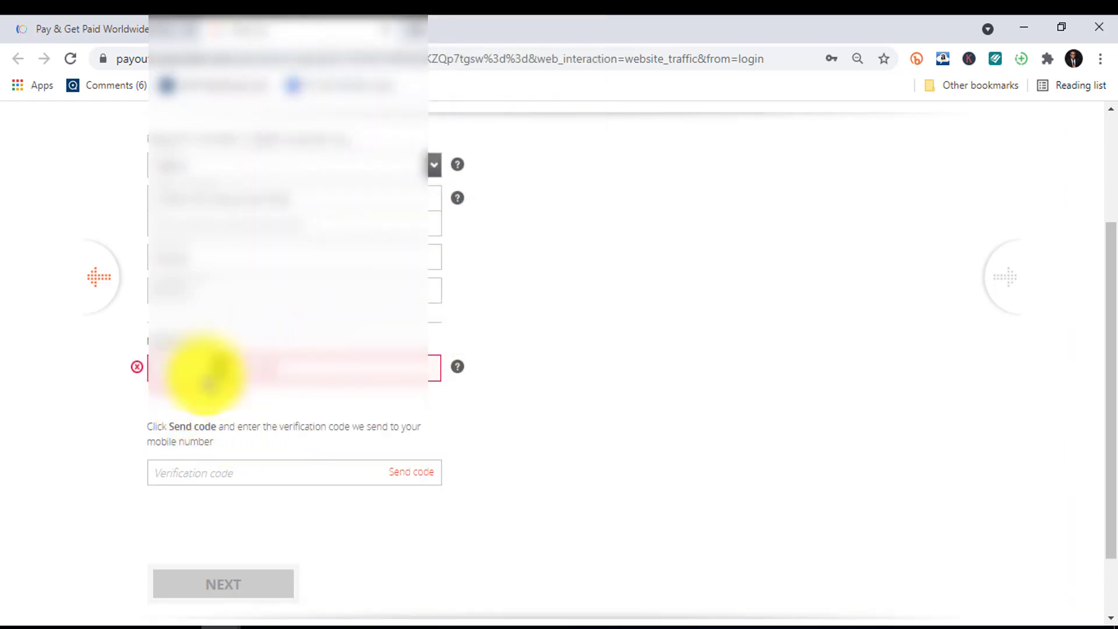
pyautogui.scroll(2, 250, 418)
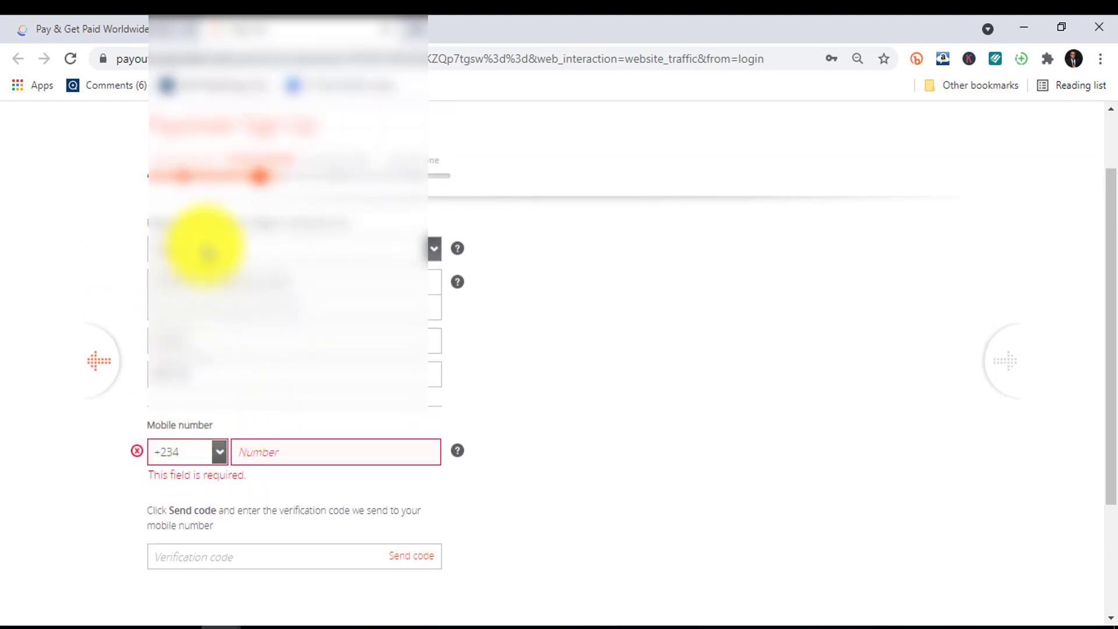
pyautogui.click(258, 452)
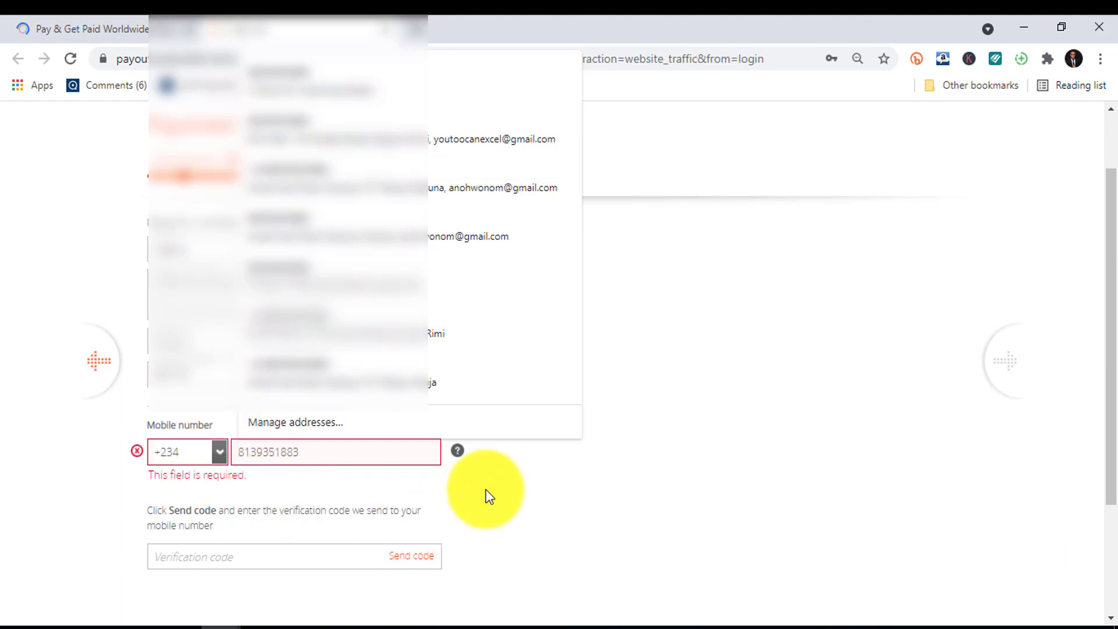
pyautogui.click(534, 467)
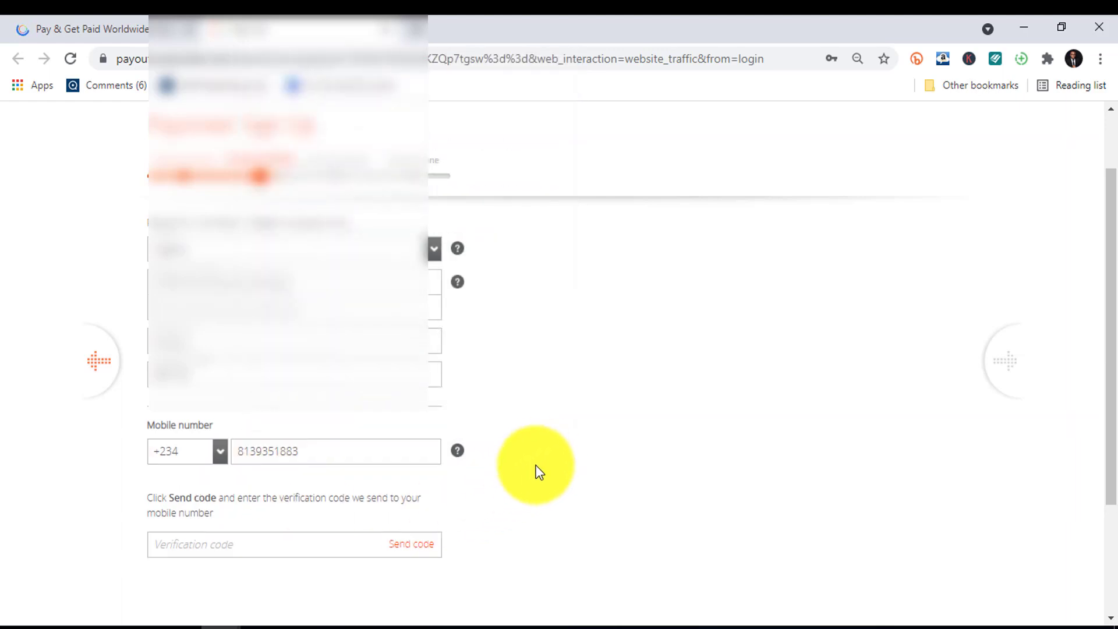
pyautogui.scroll(-3, 532, 463)
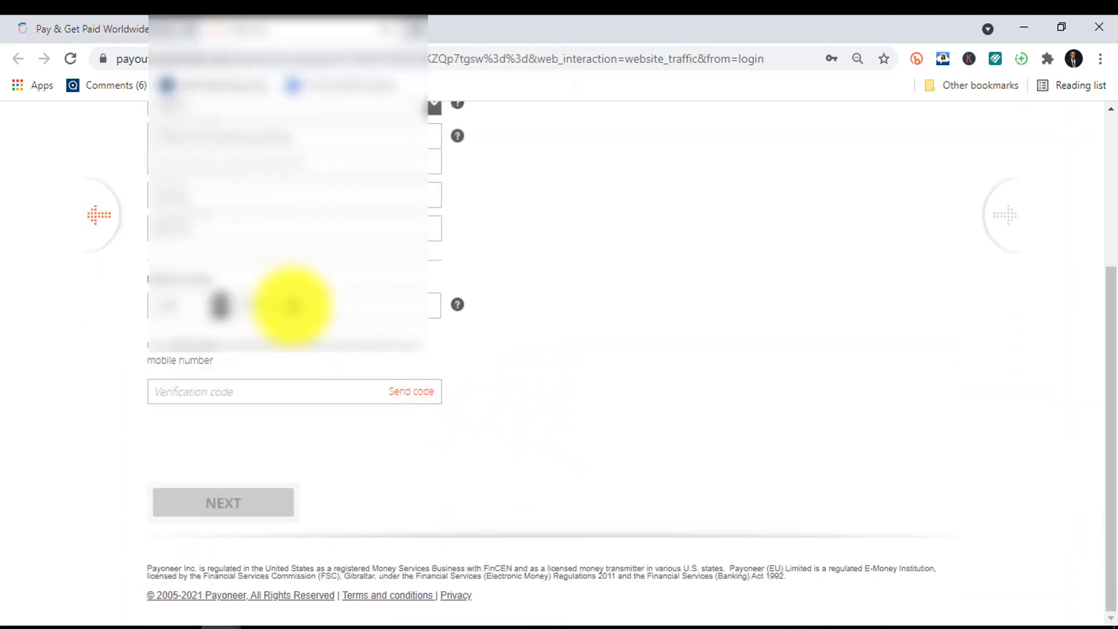
# Request an SMS code, enter the received verification code, and submit contact details.
pyautogui.click(405, 400)
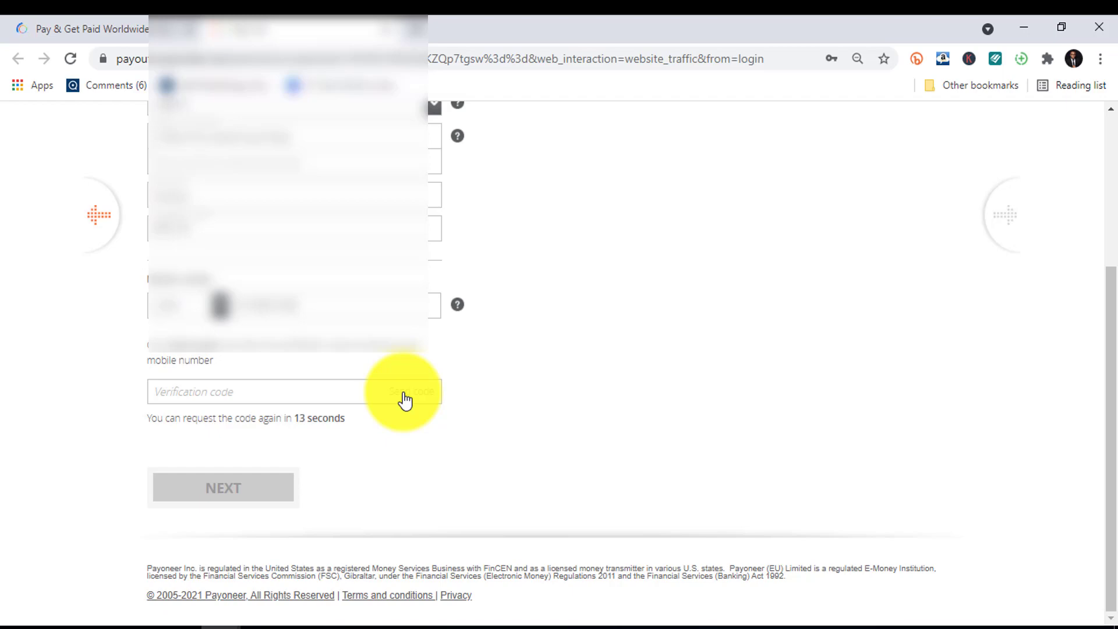
pyautogui.click(318, 397)
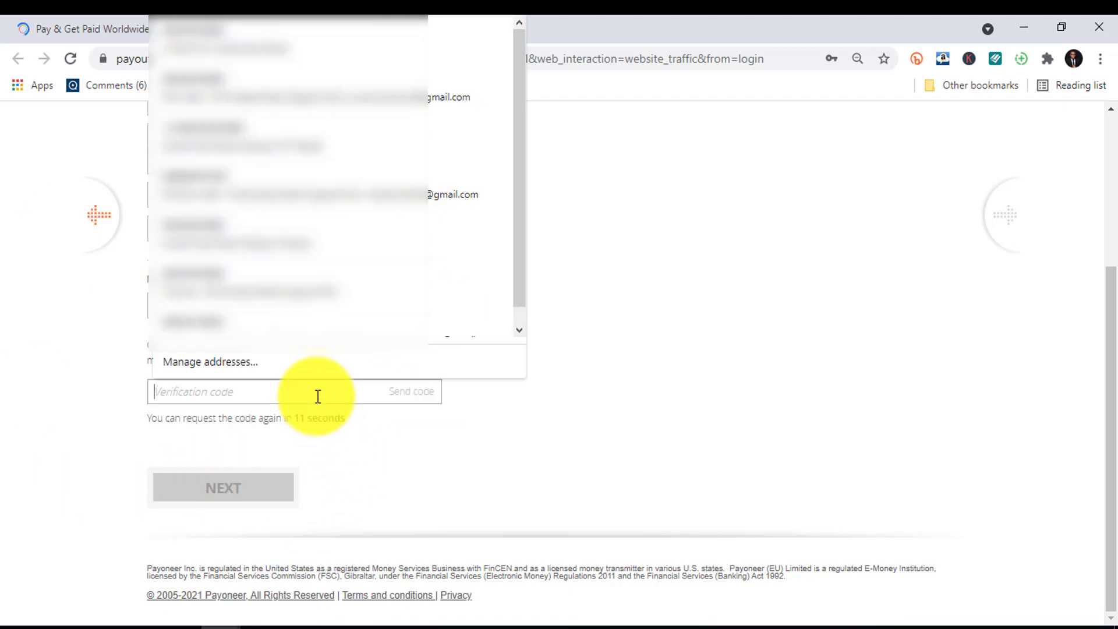
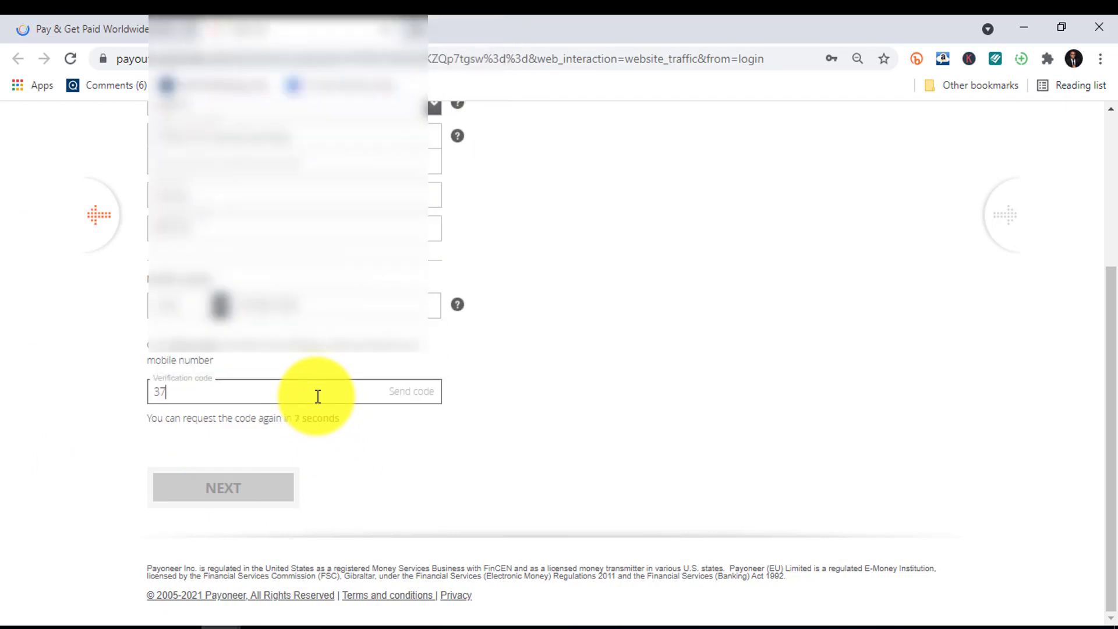
pyautogui.press('BackSpace')
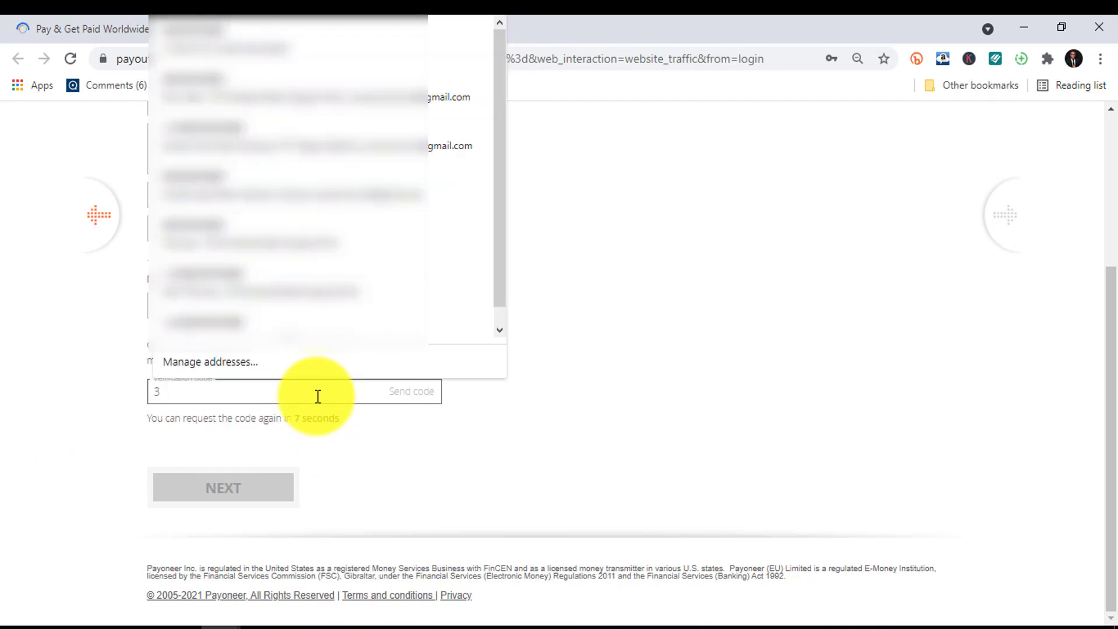
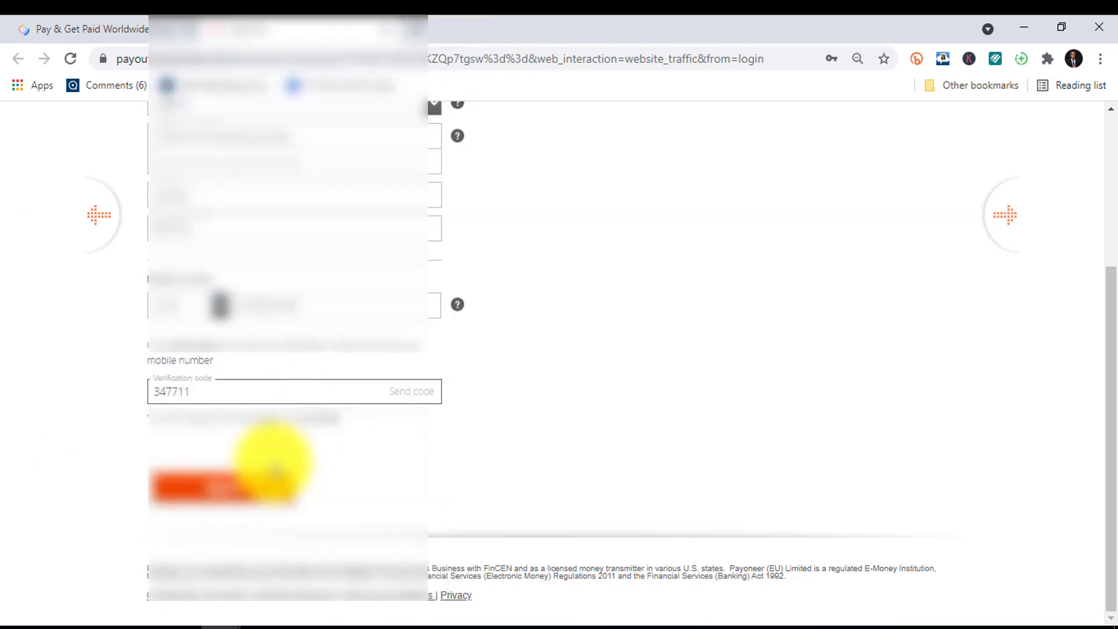
pyautogui.click(248, 483)
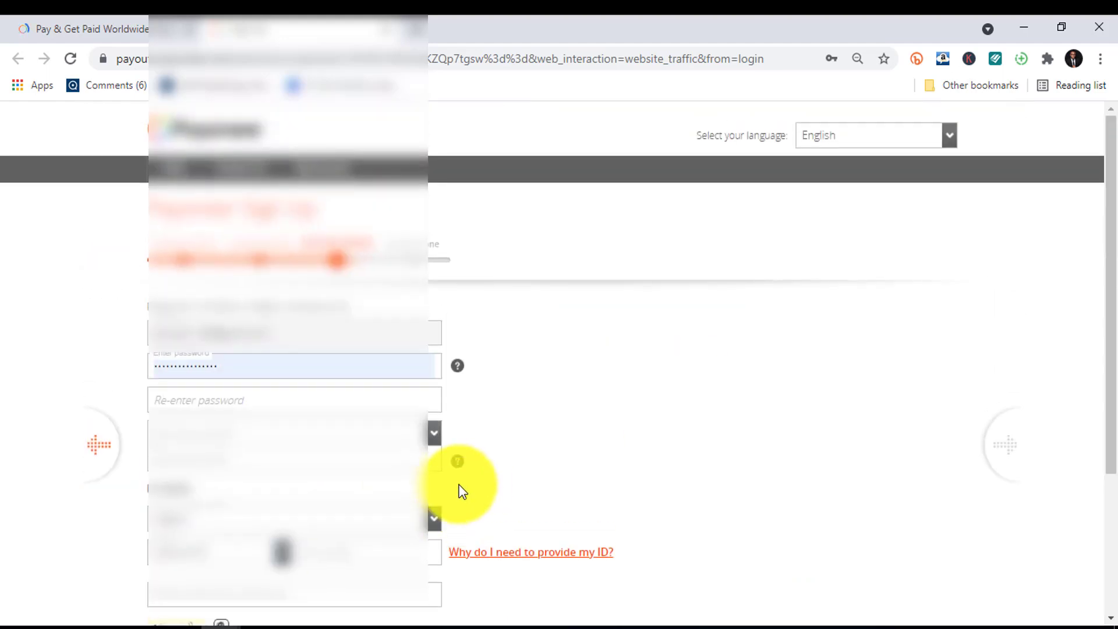
# Replace the prefilled password with a new one and start re-entering it.
pyautogui.click(216, 290)
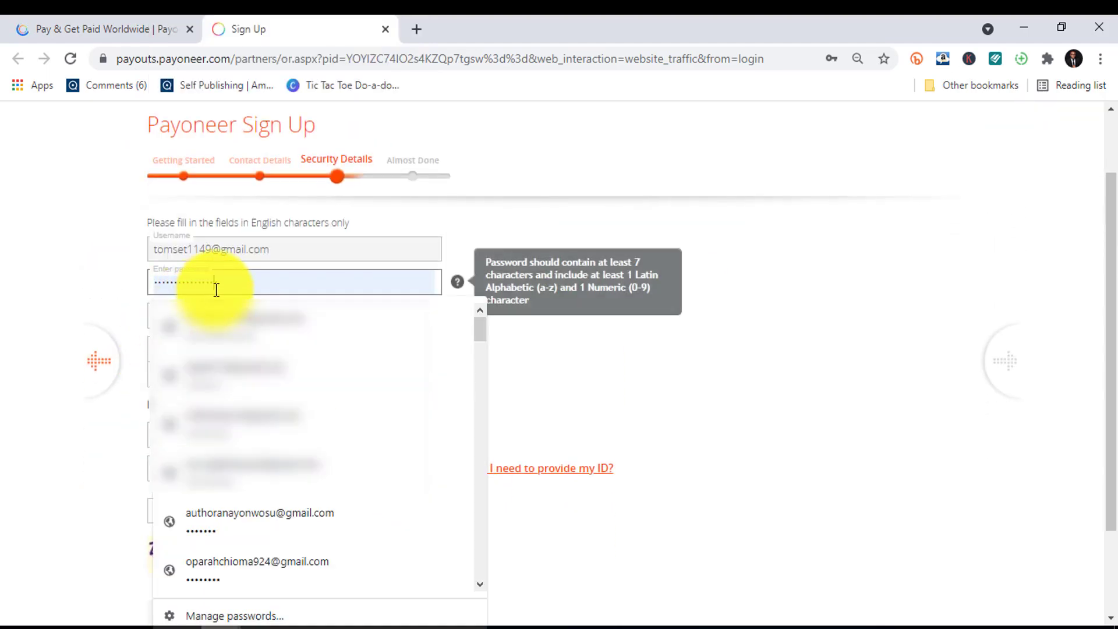
pyautogui.doubleClick(216, 290)
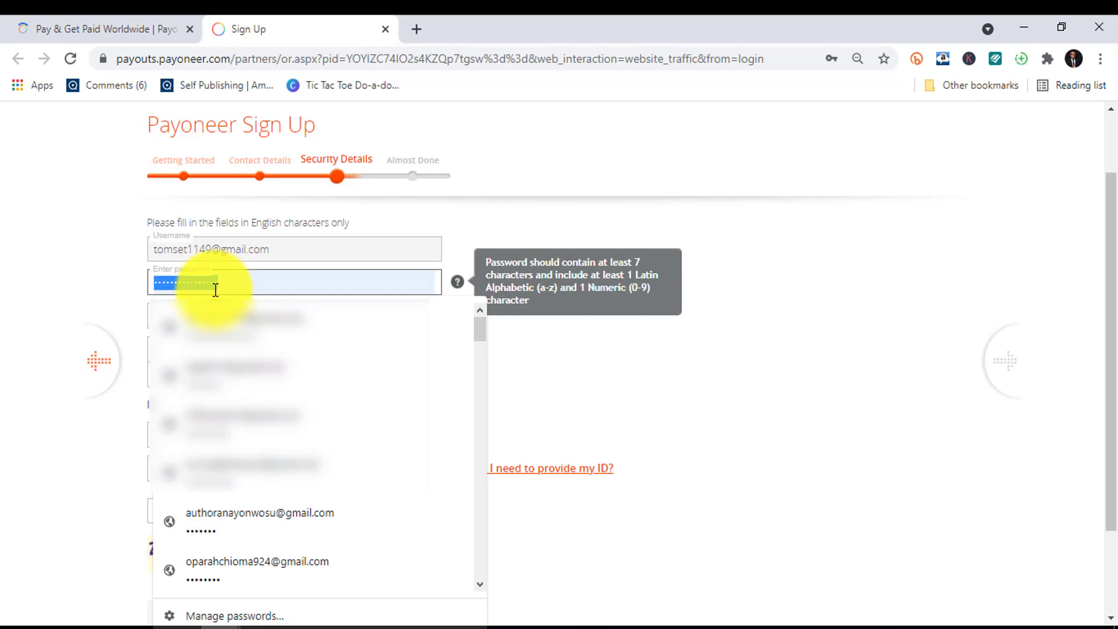
pyautogui.press('BackSpace')
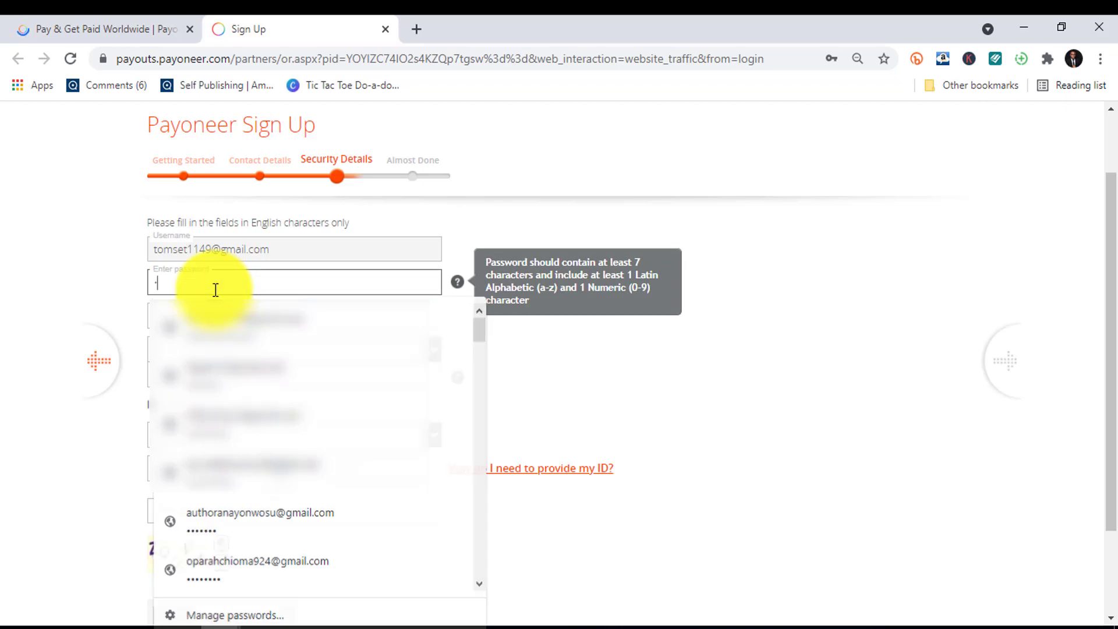
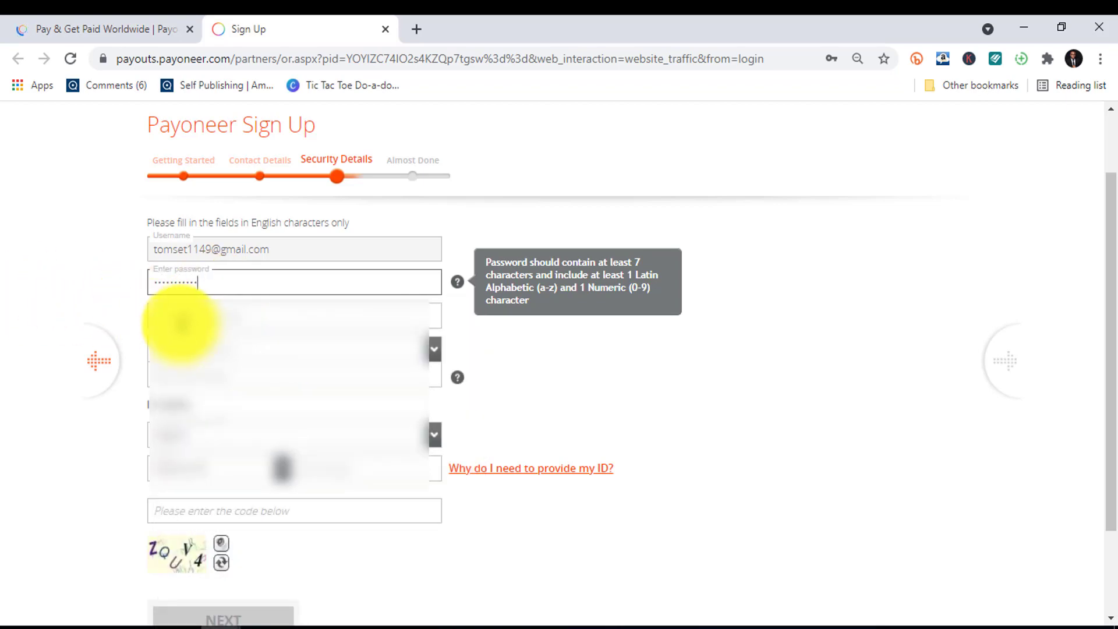
pyautogui.click(184, 319)
pyautogui.press('Escape')
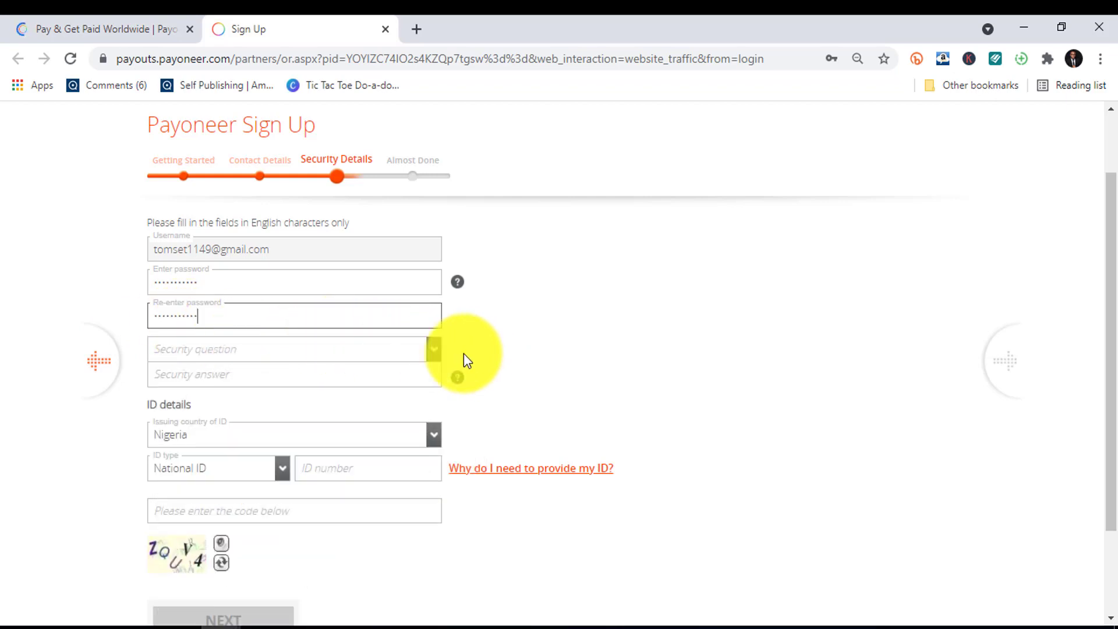
# Choose the eldest sibling's first name security question, answer it, and keep National ID.
pyautogui.click(413, 349)
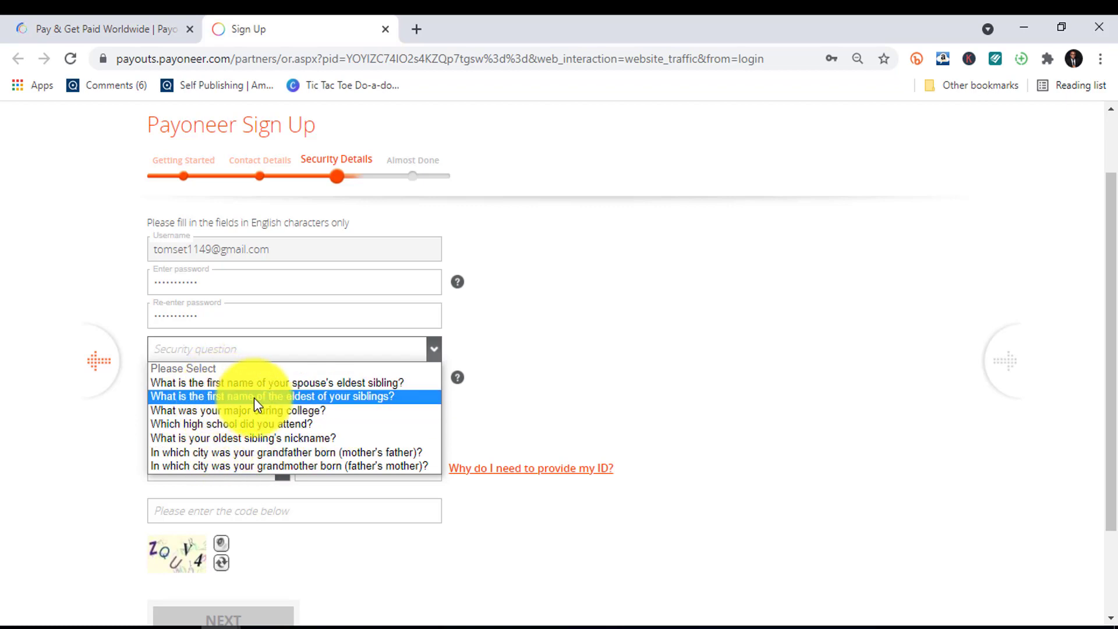
pyautogui.click(351, 347)
pyautogui.click(324, 352)
pyautogui.click(321, 395)
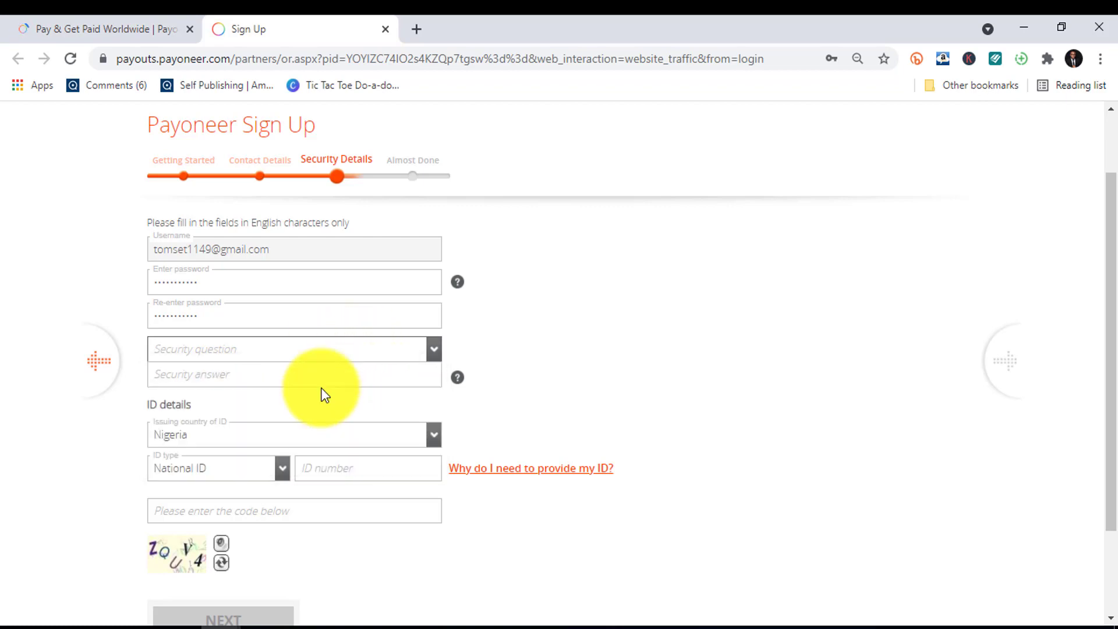
pyautogui.click(237, 368)
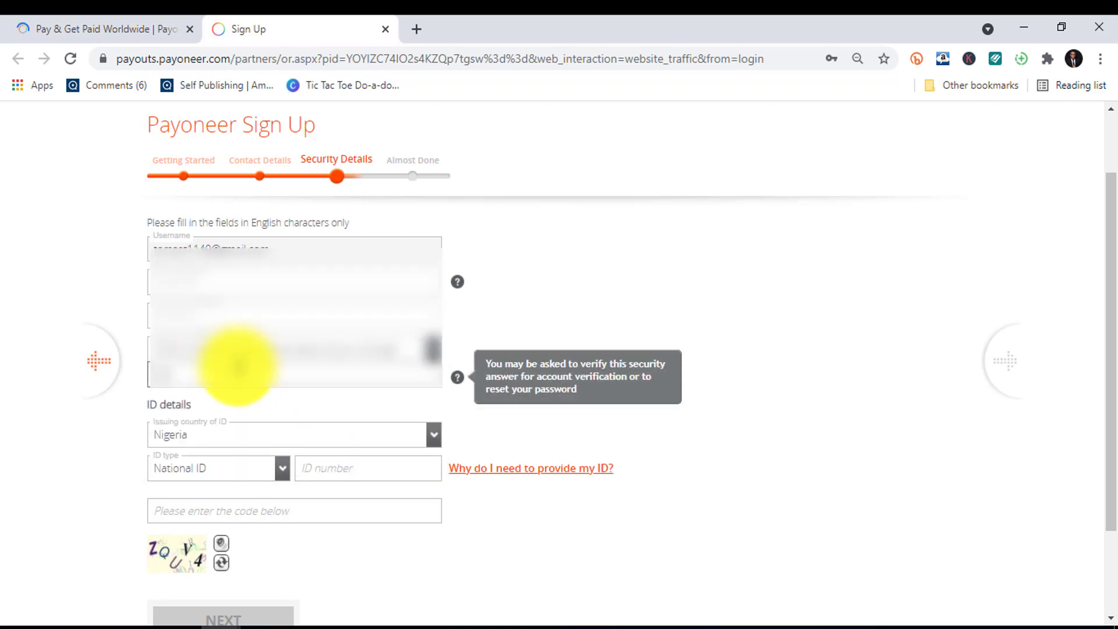
pyautogui.scroll(-2, 691, 512)
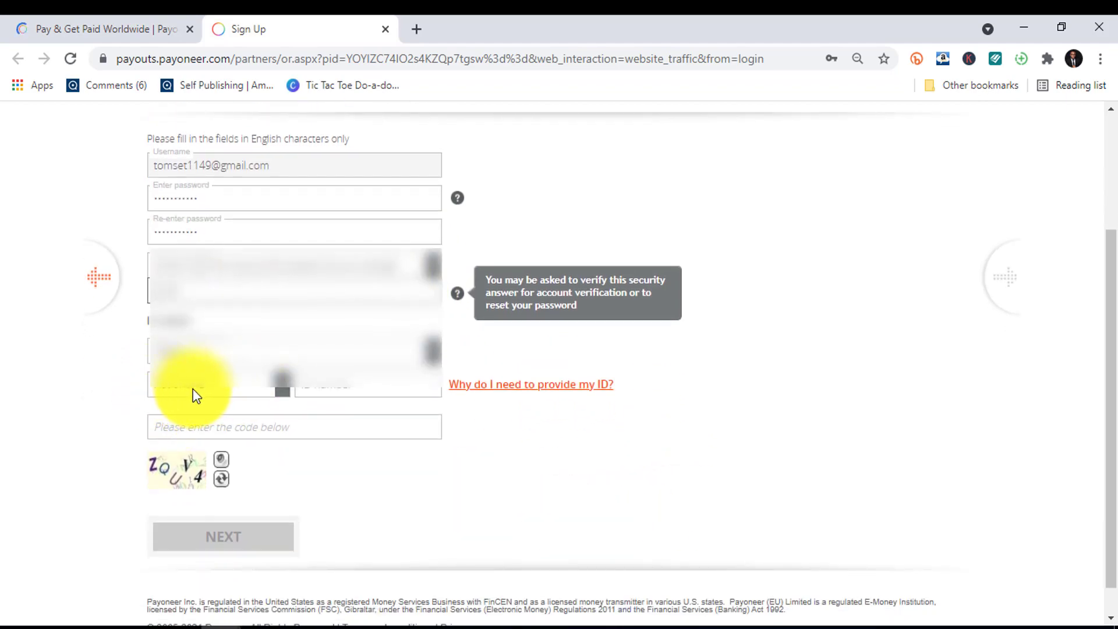
pyautogui.click(194, 389)
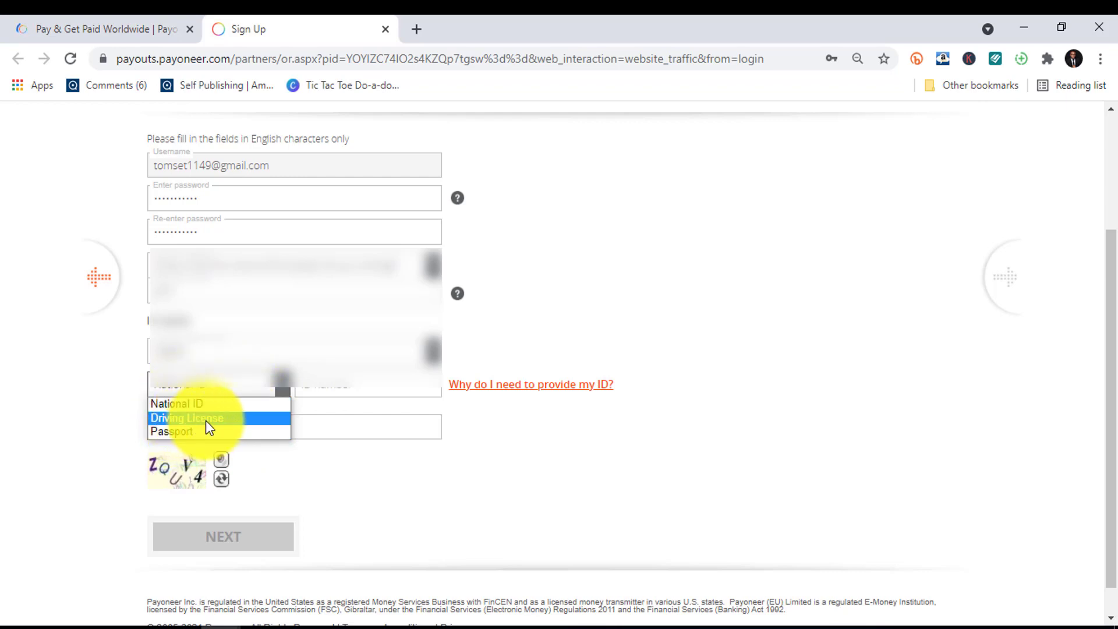
pyautogui.click(389, 442)
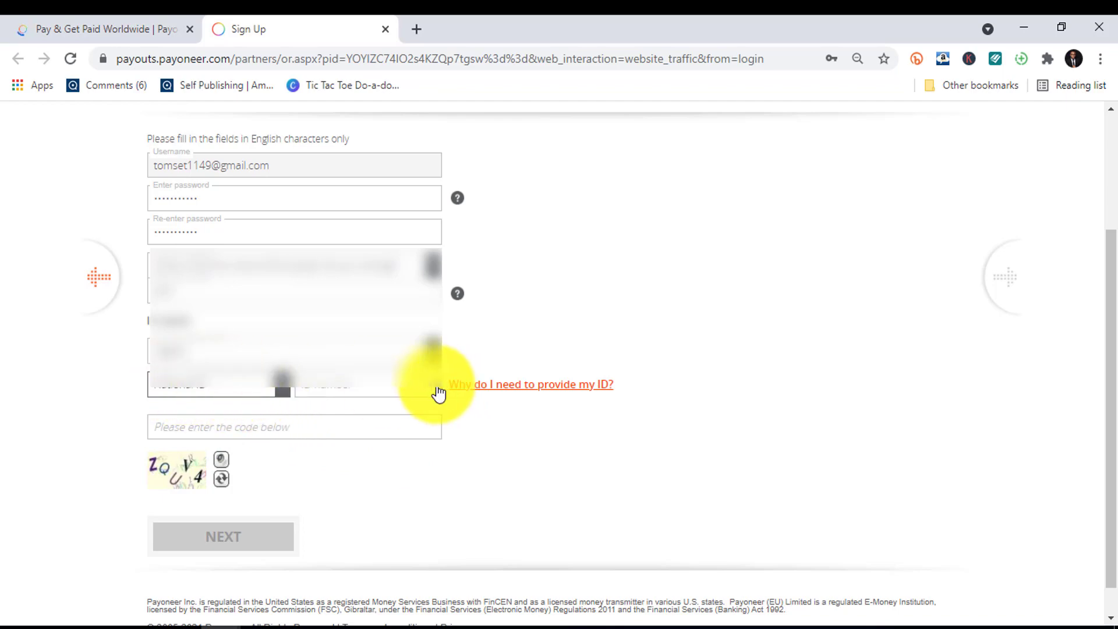
# Enter the ID number and the image verification code, then submit the security details.
pyautogui.click(361, 389)
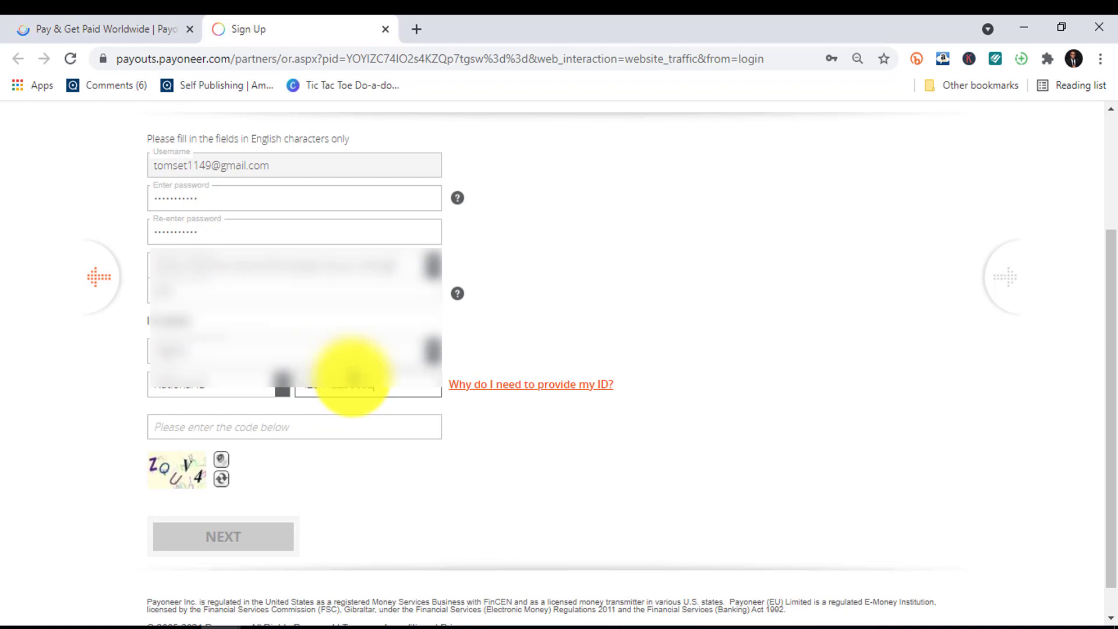
pyautogui.click(313, 432)
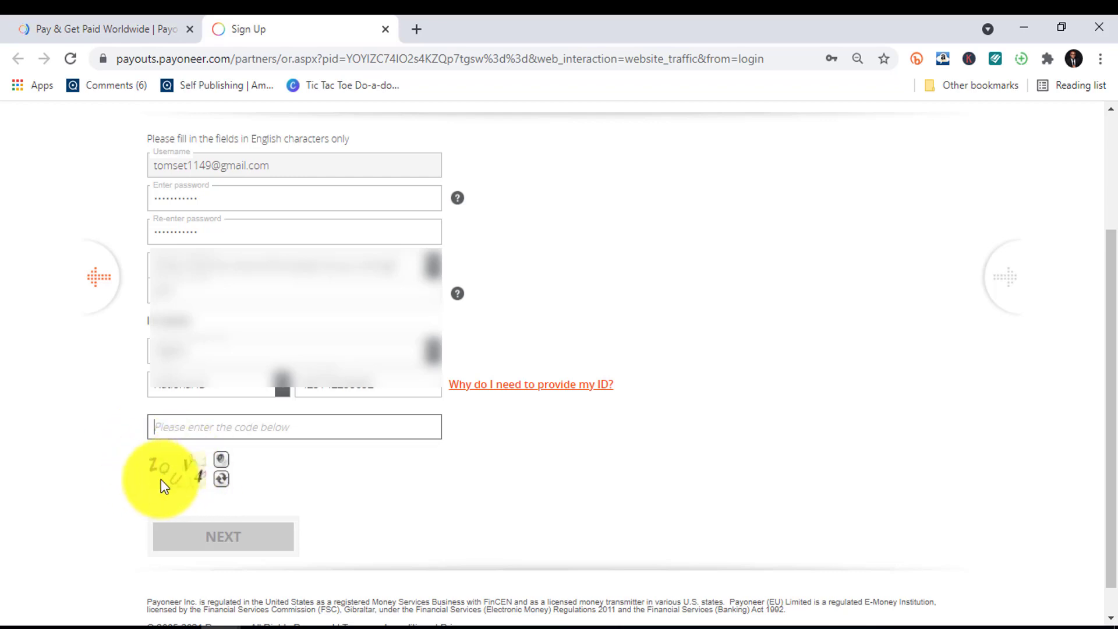
pyautogui.click(179, 428)
pyautogui.write('Z')
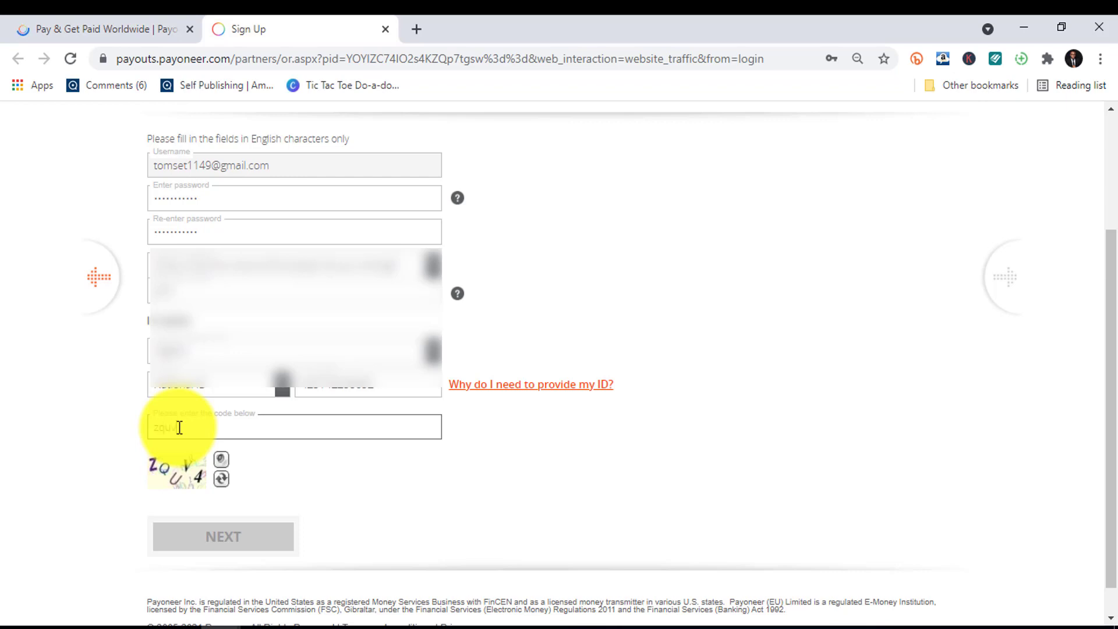
pyautogui.write('quv4')
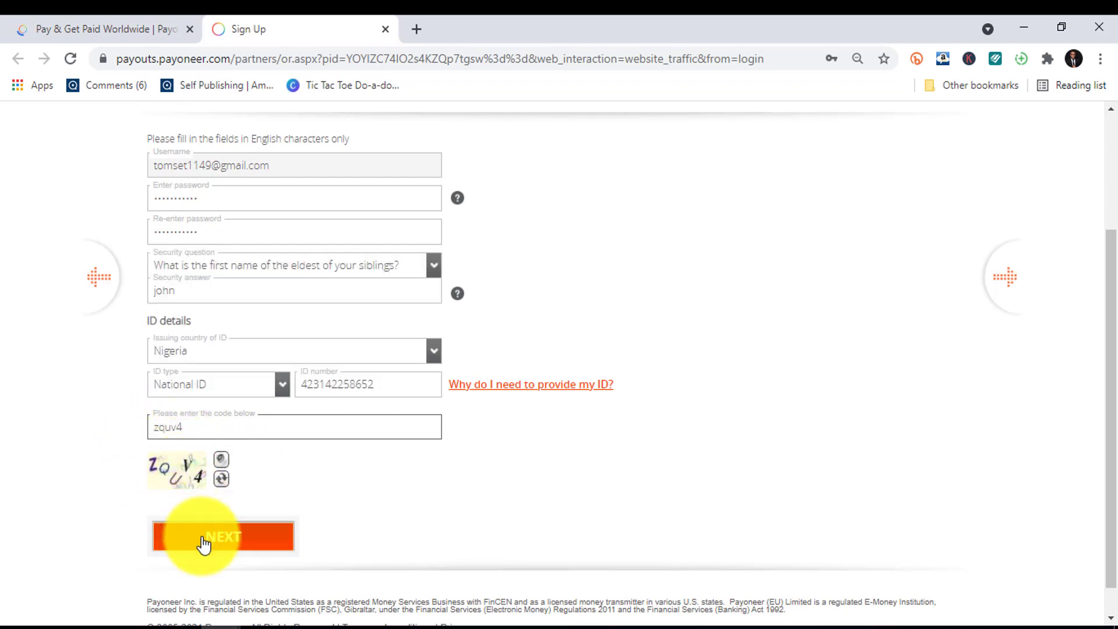
pyautogui.click(224, 548)
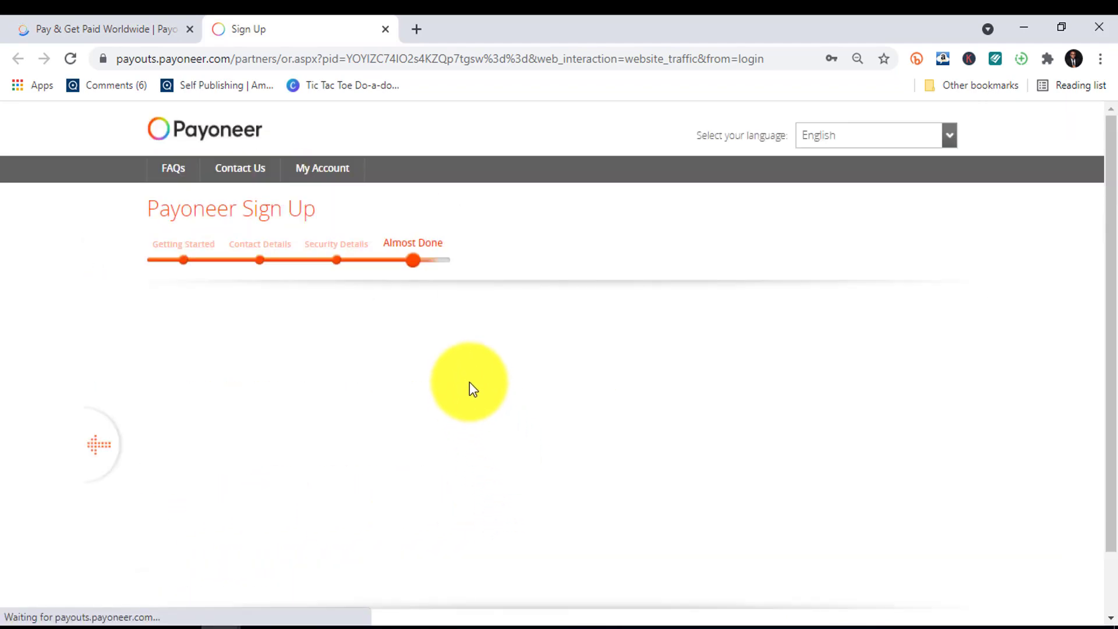
# Select Personal account on the withdrawal bank form, with Nigeria and NGN preset.
pyautogui.scroll(-2, 473, 379)
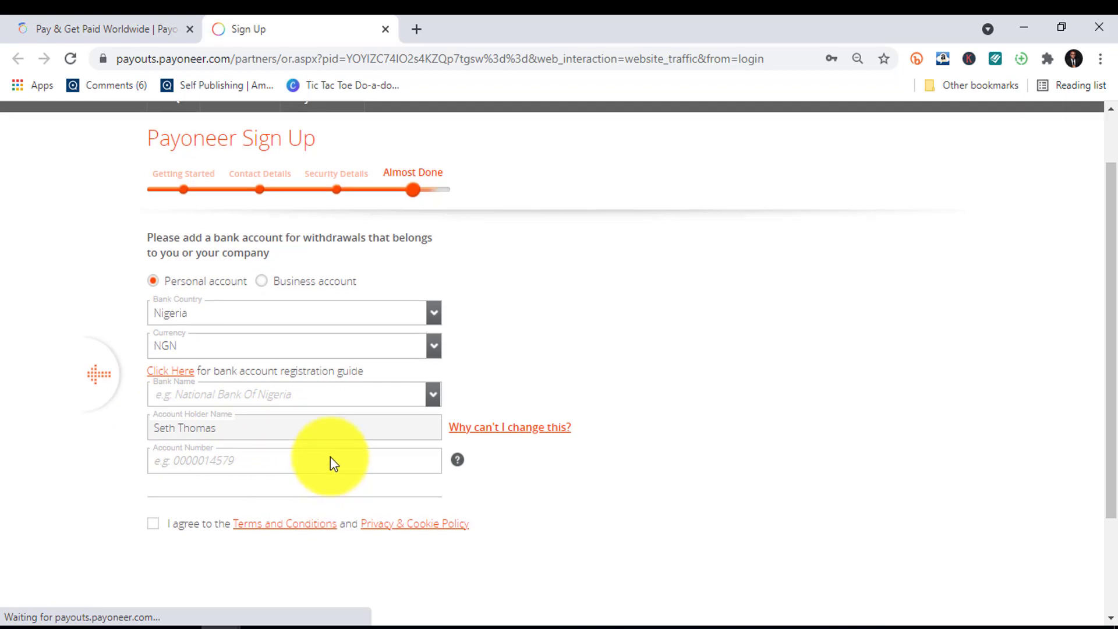
pyautogui.scroll(1, 330, 457)
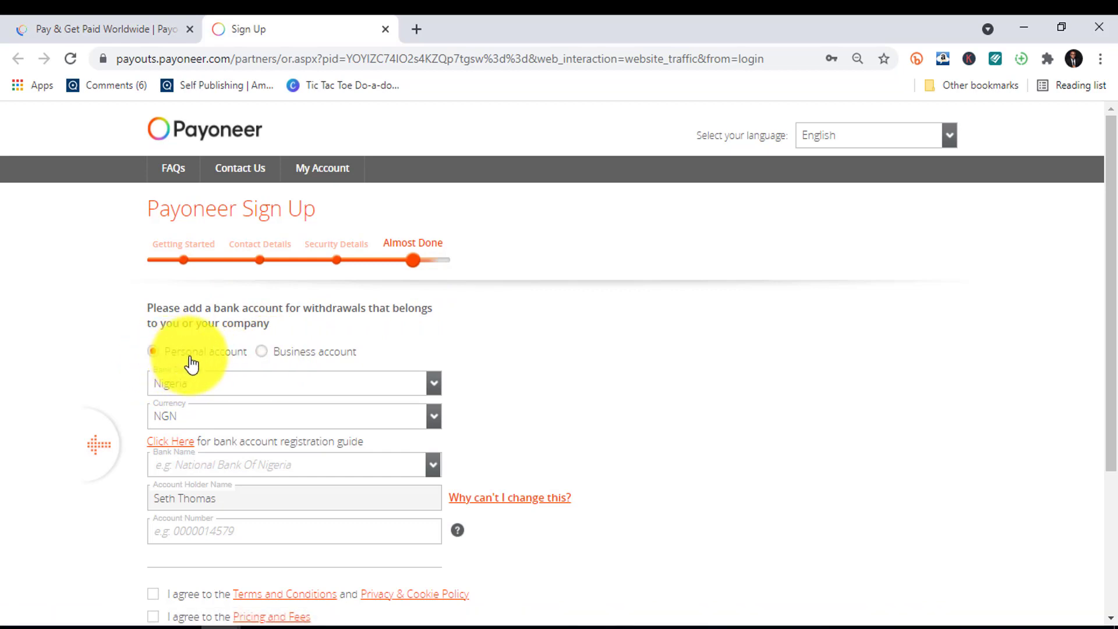
pyautogui.scroll(-1, 192, 364)
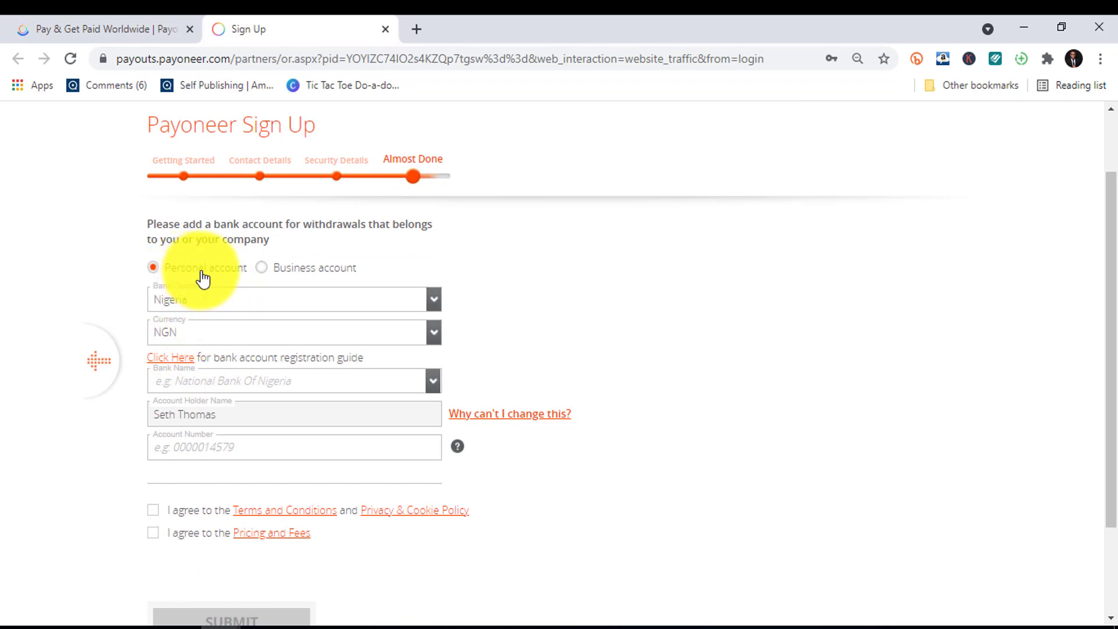
pyautogui.click(219, 283)
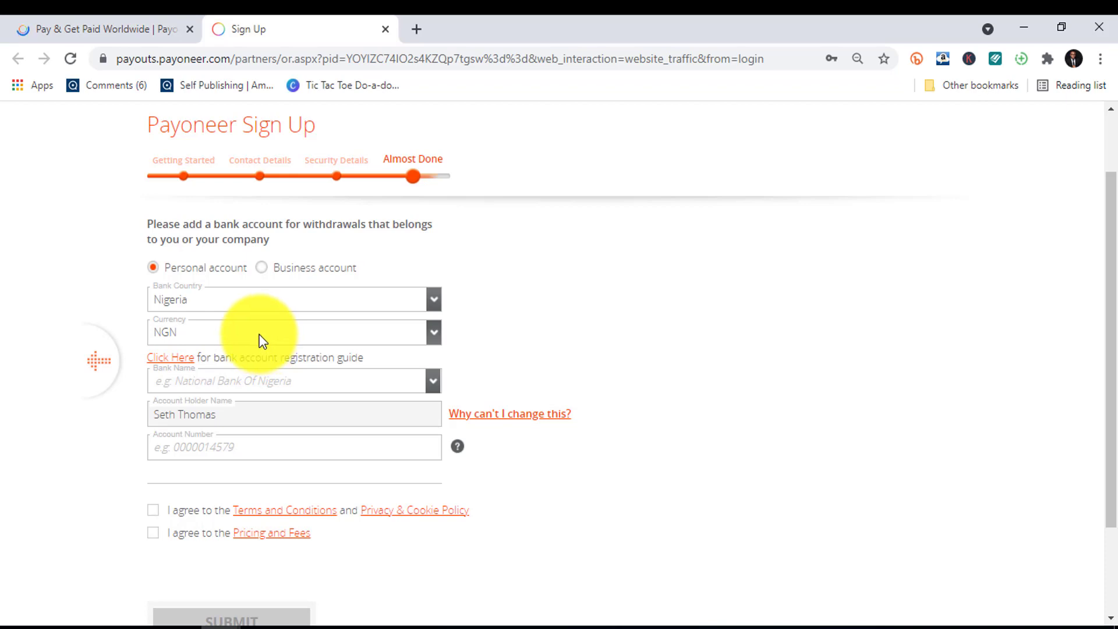
# Switch the bank account currency to USD and browse the Bank Name list without choosing a bank.
pyautogui.click(260, 336)
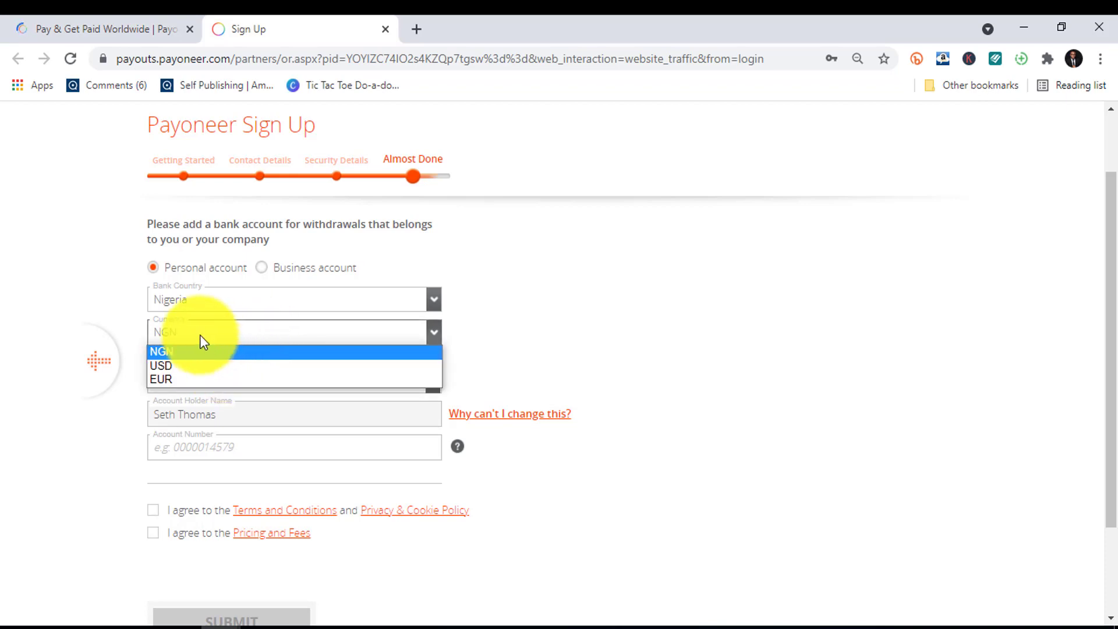
pyautogui.click(168, 365)
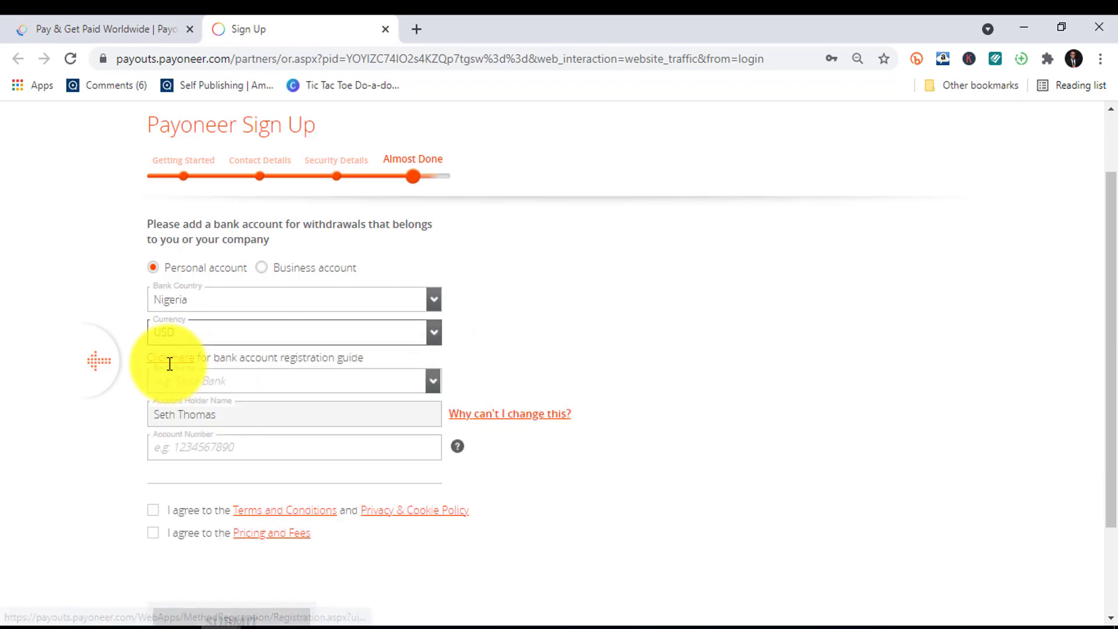
pyautogui.click(201, 390)
pyautogui.scroll(-5, 219, 511)
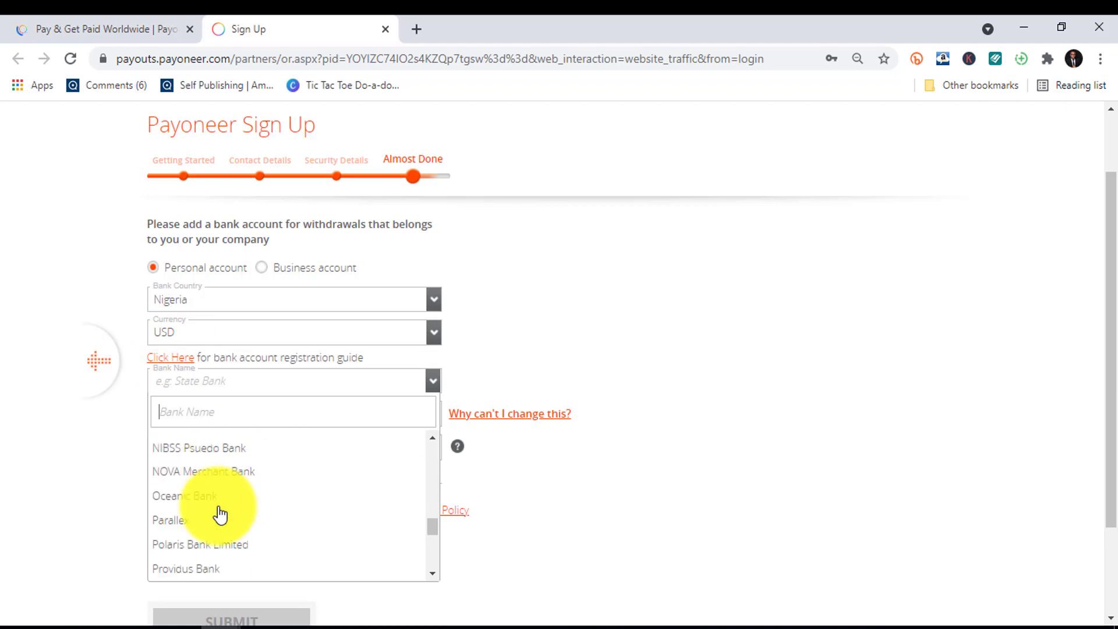
pyautogui.scroll(5, 219, 511)
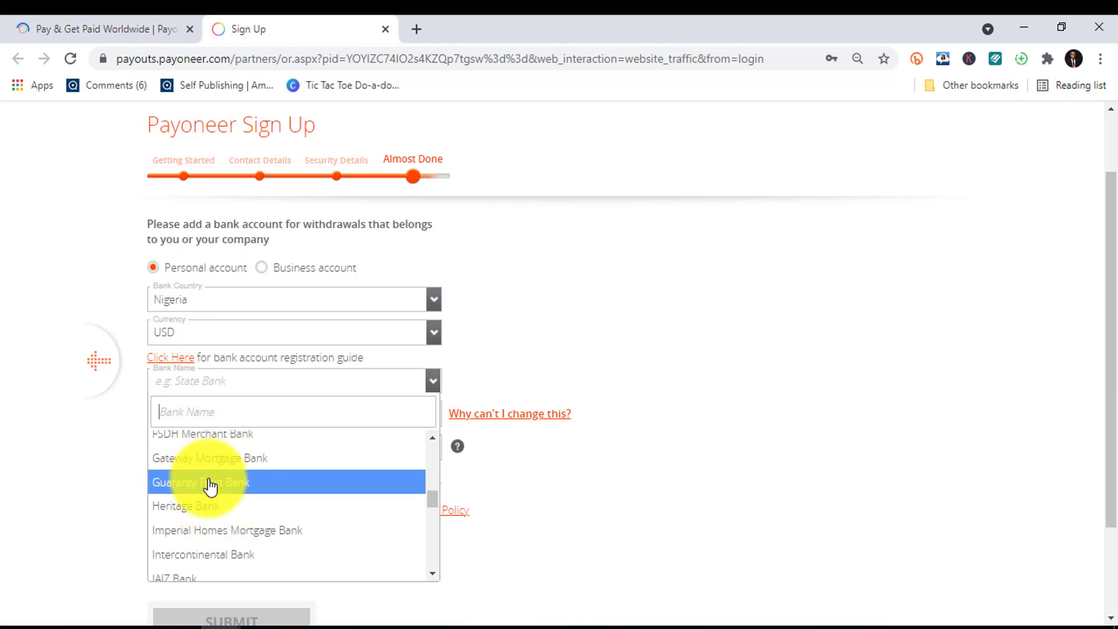
pyautogui.scroll(4, 213, 483)
pyautogui.scroll(-6, 213, 483)
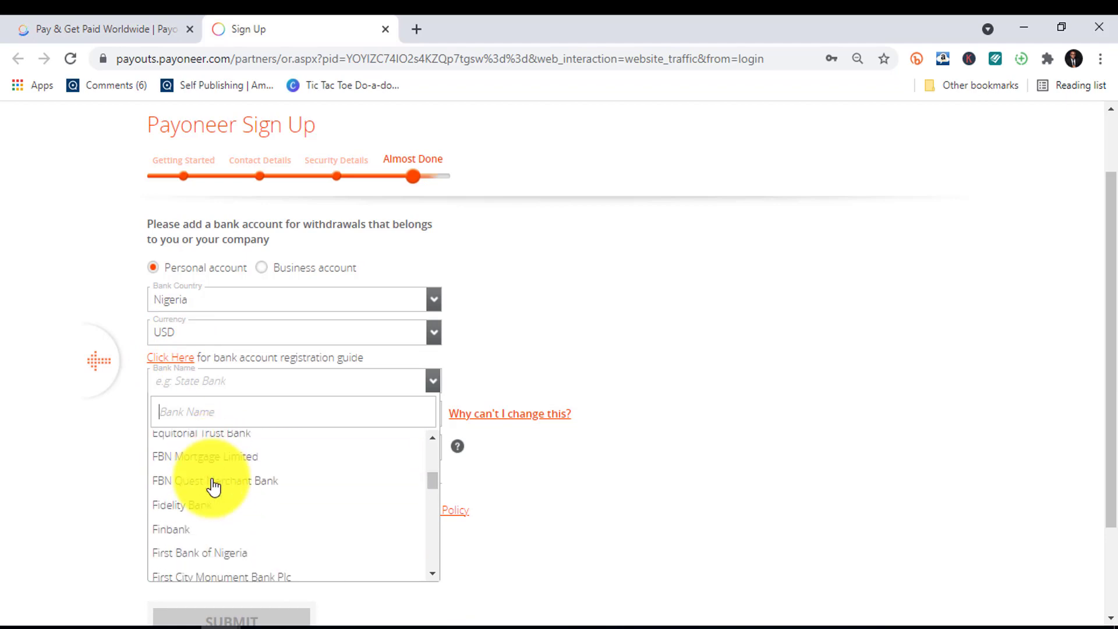
pyautogui.scroll(-6, 213, 487)
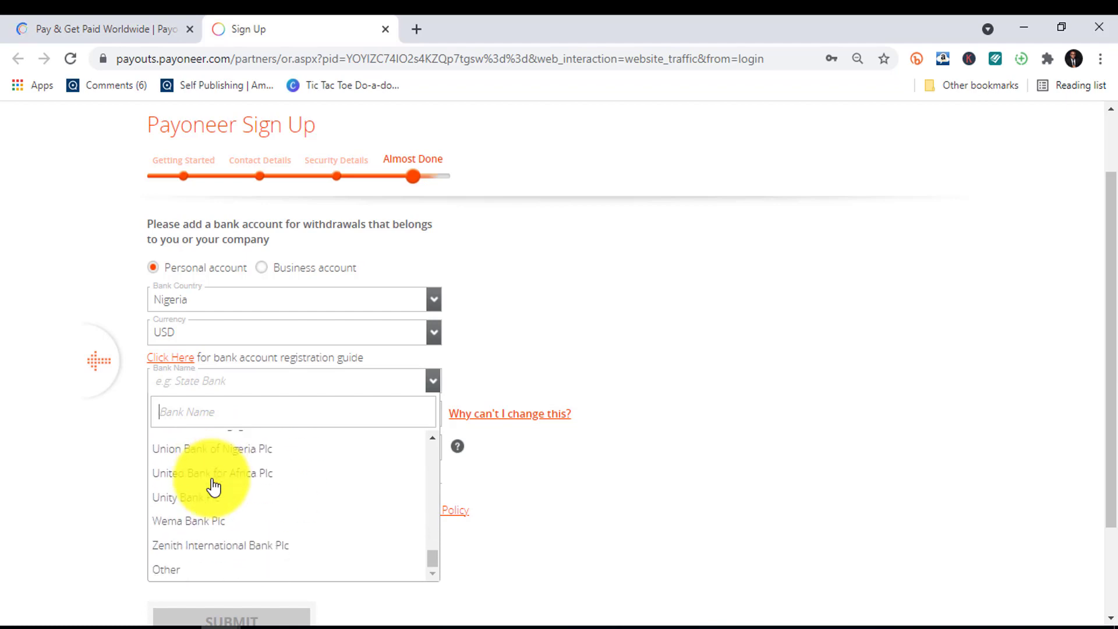
pyautogui.scroll(5, 215, 489)
pyautogui.scroll(3, 212, 443)
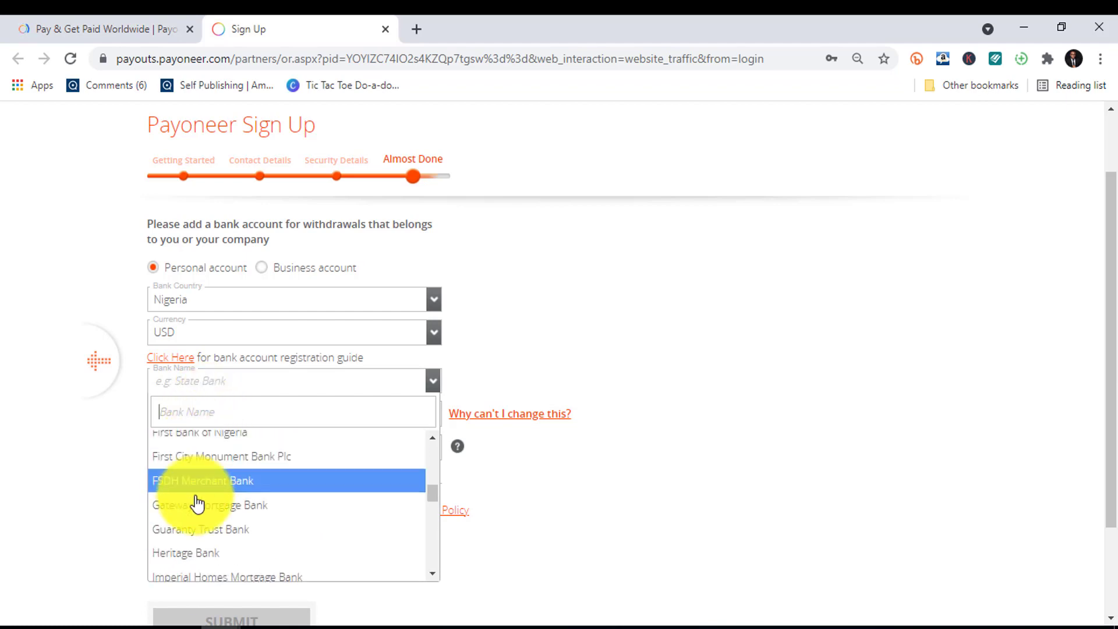
pyautogui.scroll(3, 207, 454)
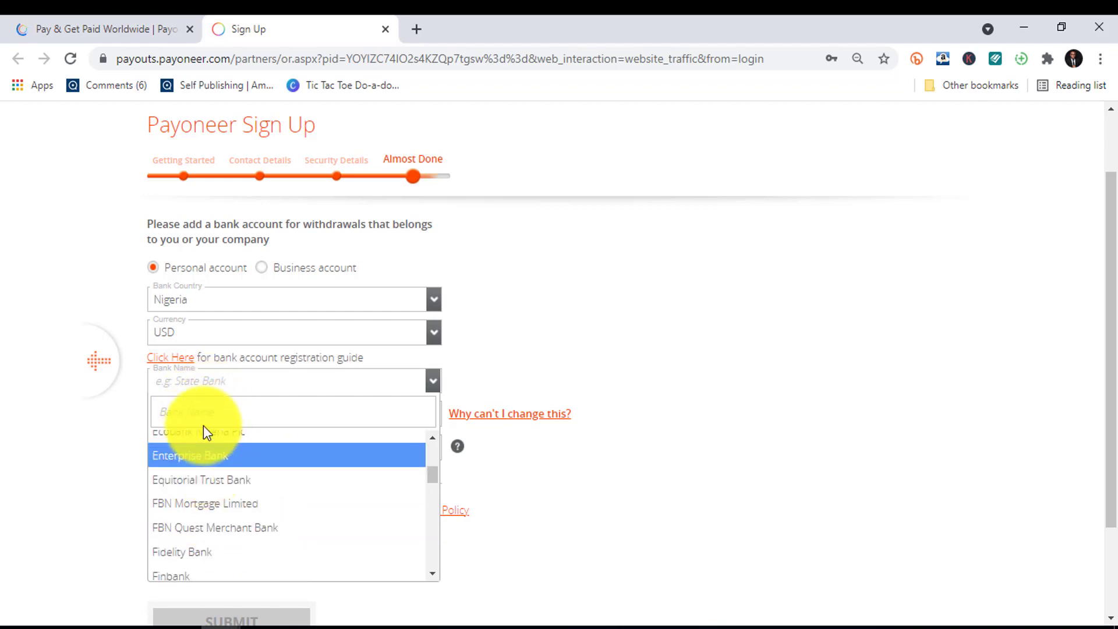
pyautogui.click(209, 385)
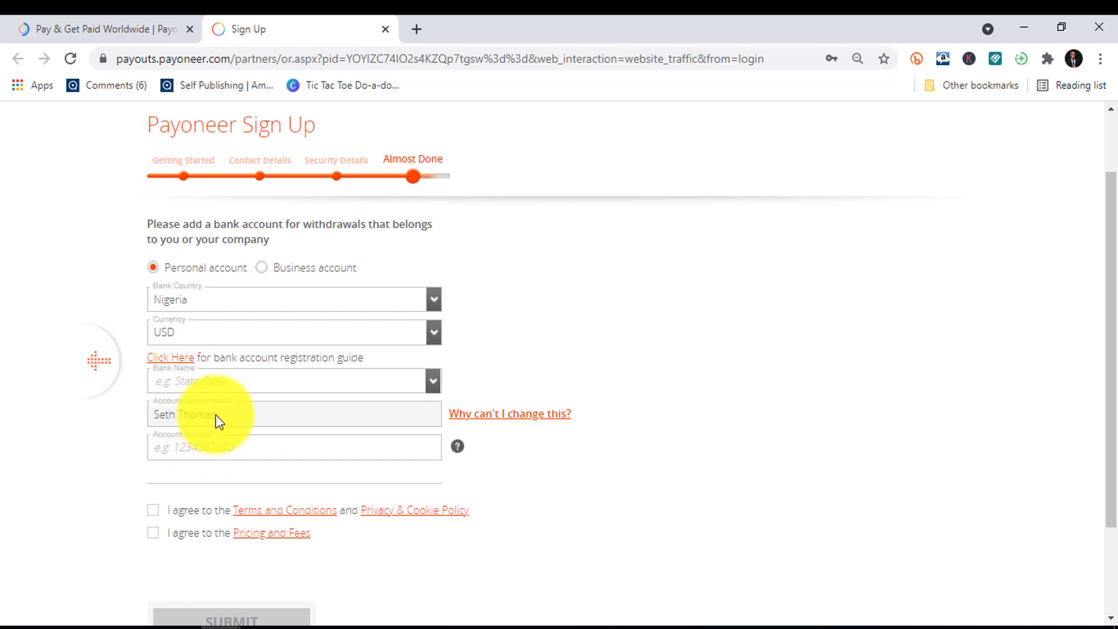
pyautogui.moveTo(216, 414); pyautogui.dragTo(195, 420)
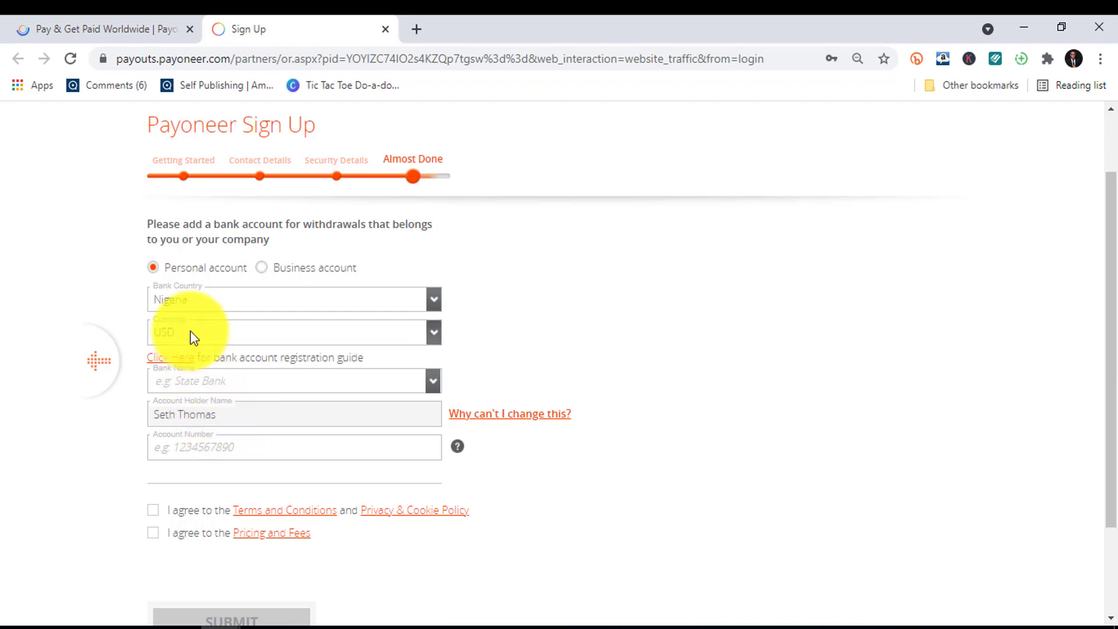
# Reset the currency to NGN, then change the bank country to Ghana.
pyautogui.click(164, 333)
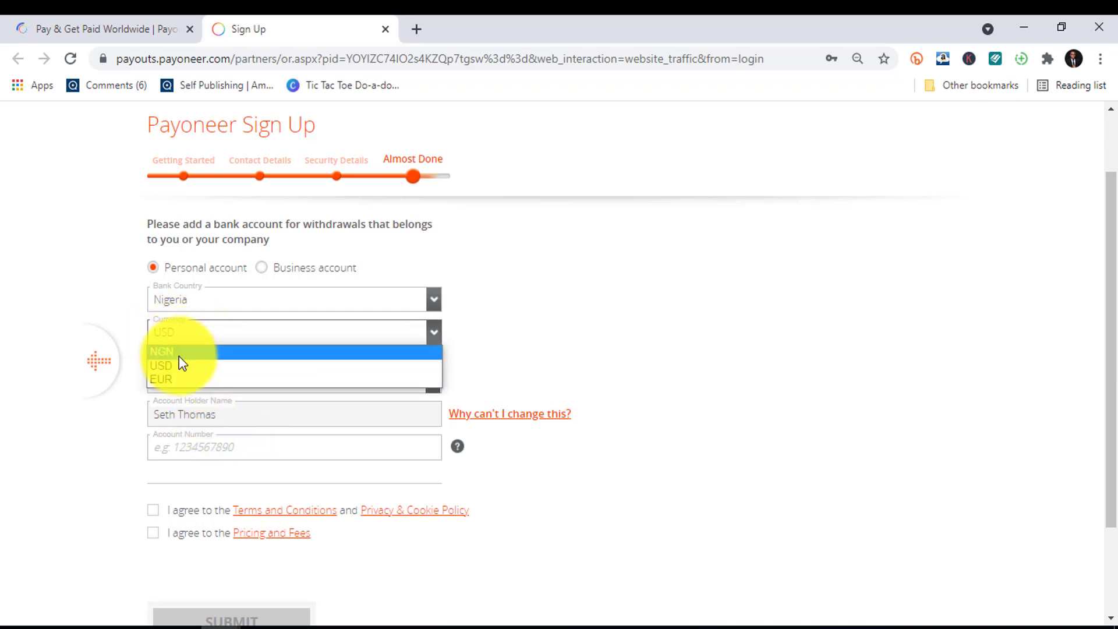
pyautogui.click(177, 351)
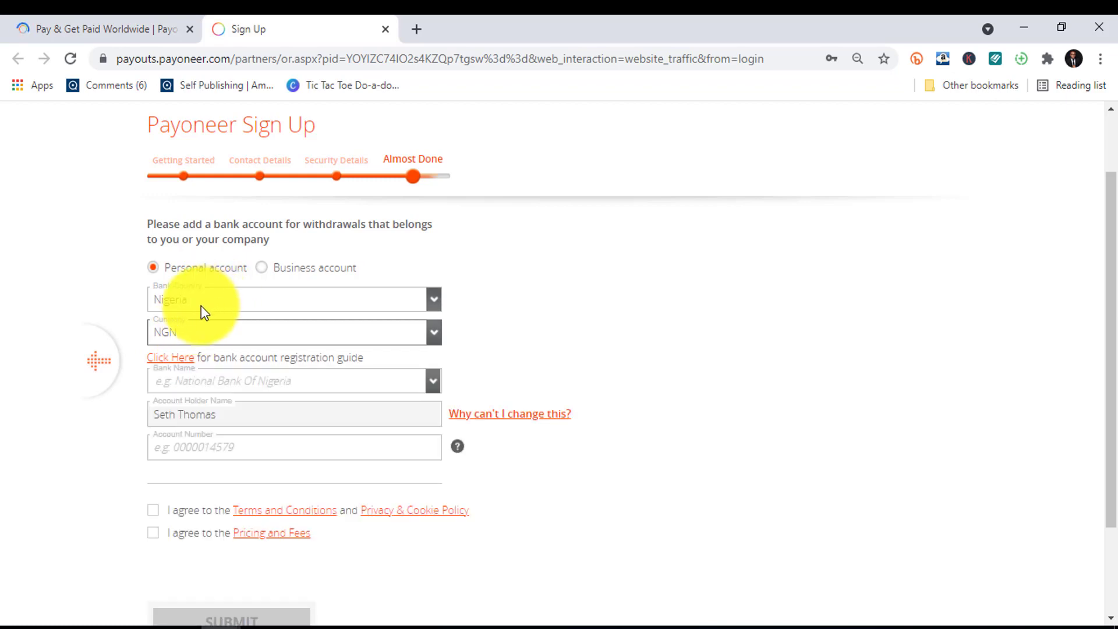
pyautogui.click(199, 305)
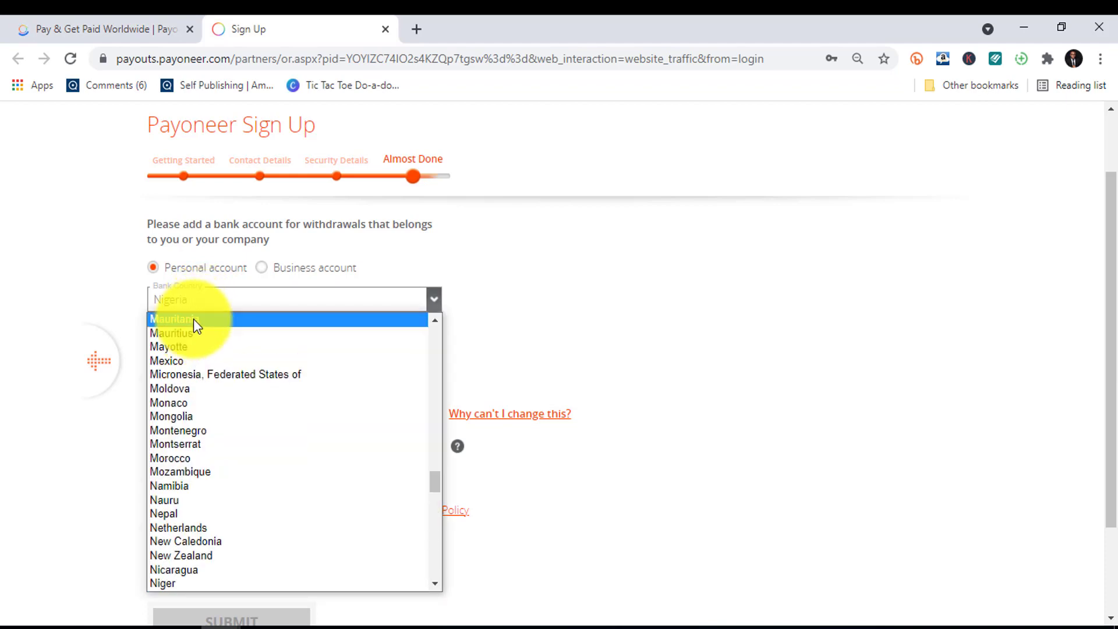
pyautogui.click(243, 303)
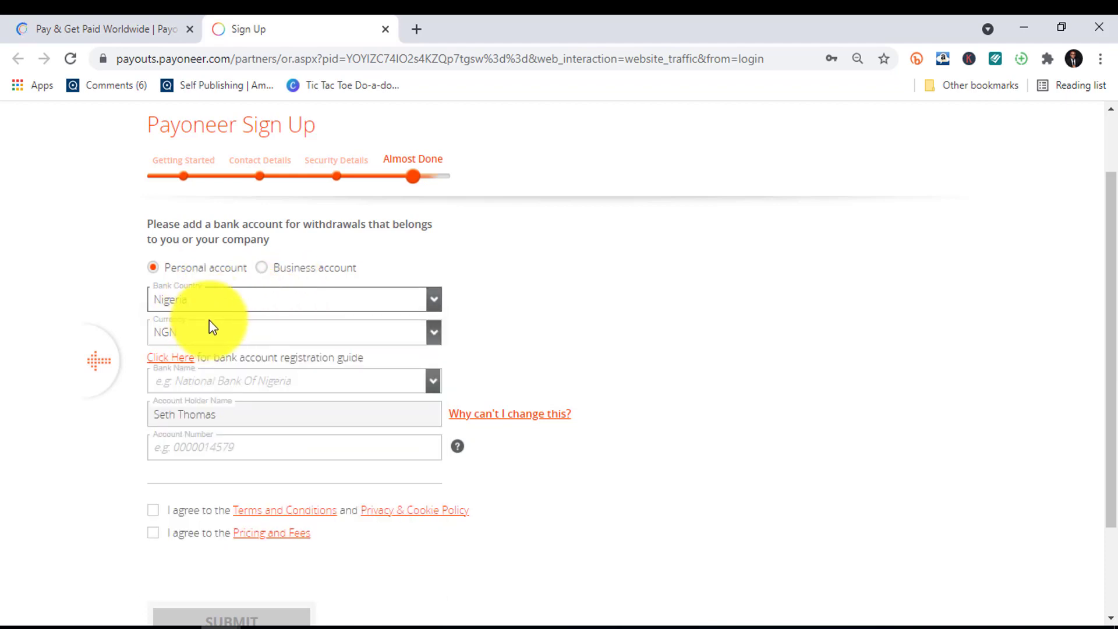
pyautogui.click(229, 305)
pyautogui.scroll(10, 201, 425)
pyautogui.scroll(15, 201, 428)
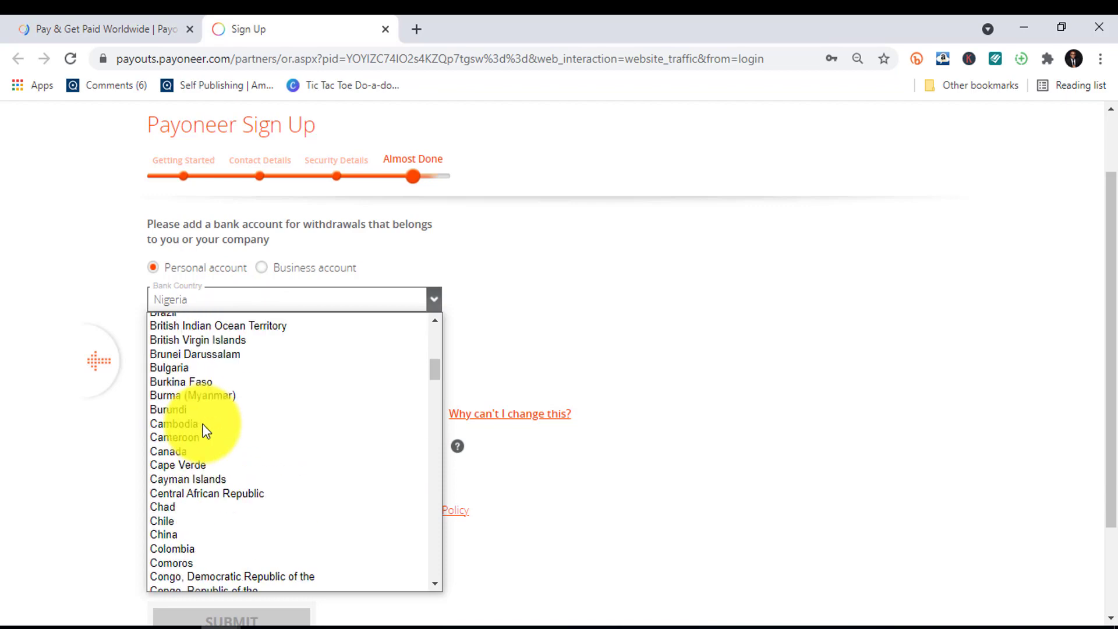
pyautogui.scroll(-12, 201, 428)
pyautogui.scroll(4, 182, 428)
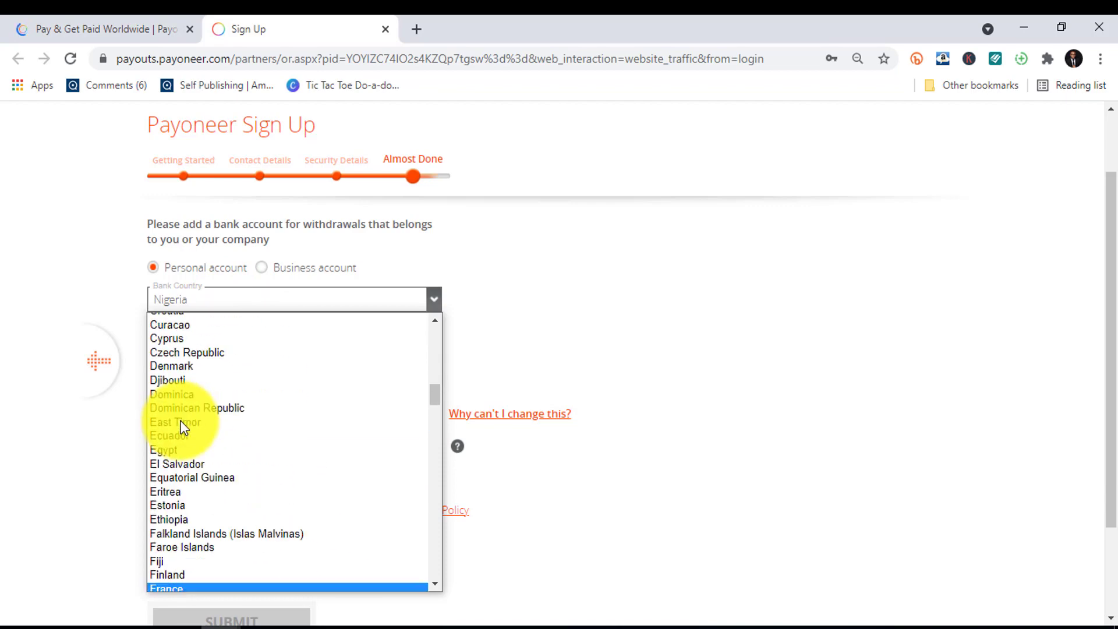
pyautogui.scroll(-8, 183, 434)
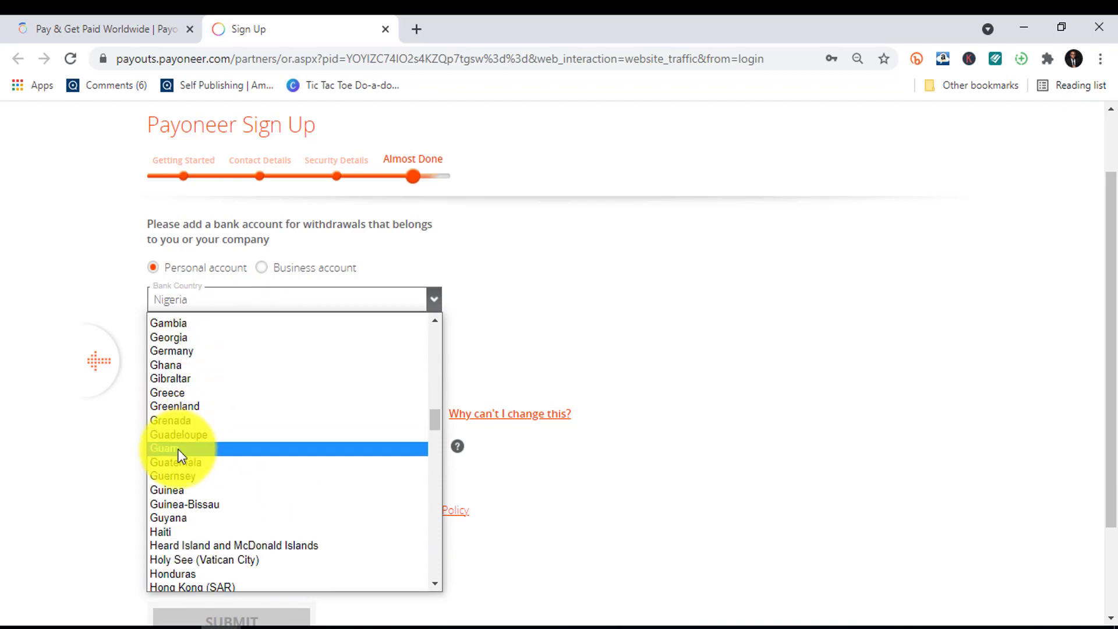
pyautogui.click(172, 367)
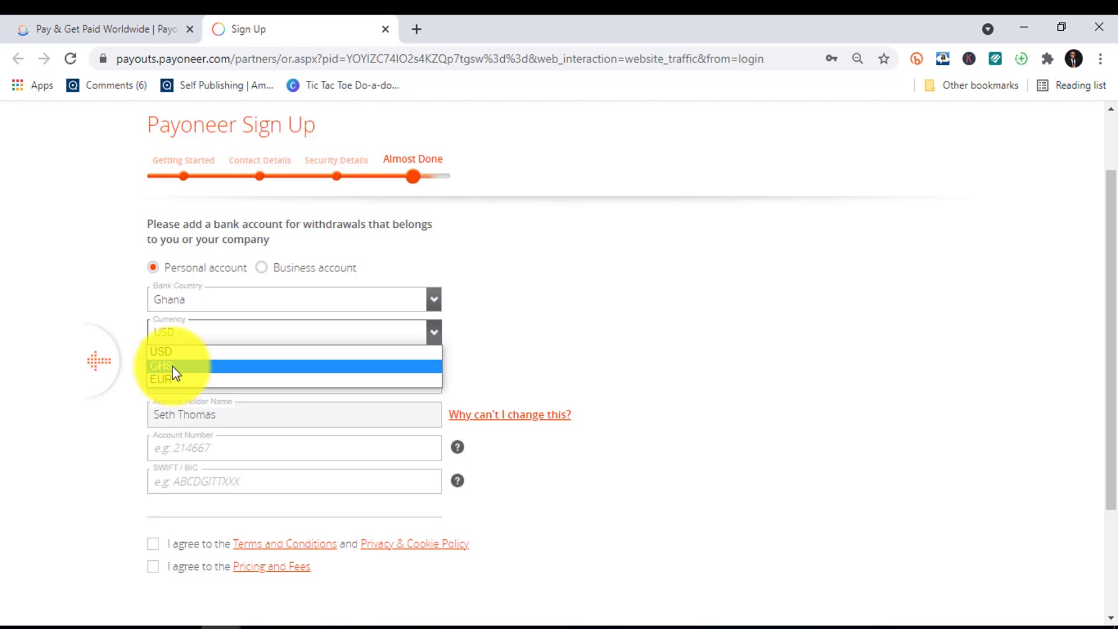
# Change the bank country back to Nigeria so the currency returns to NGN.
pyautogui.click(232, 421)
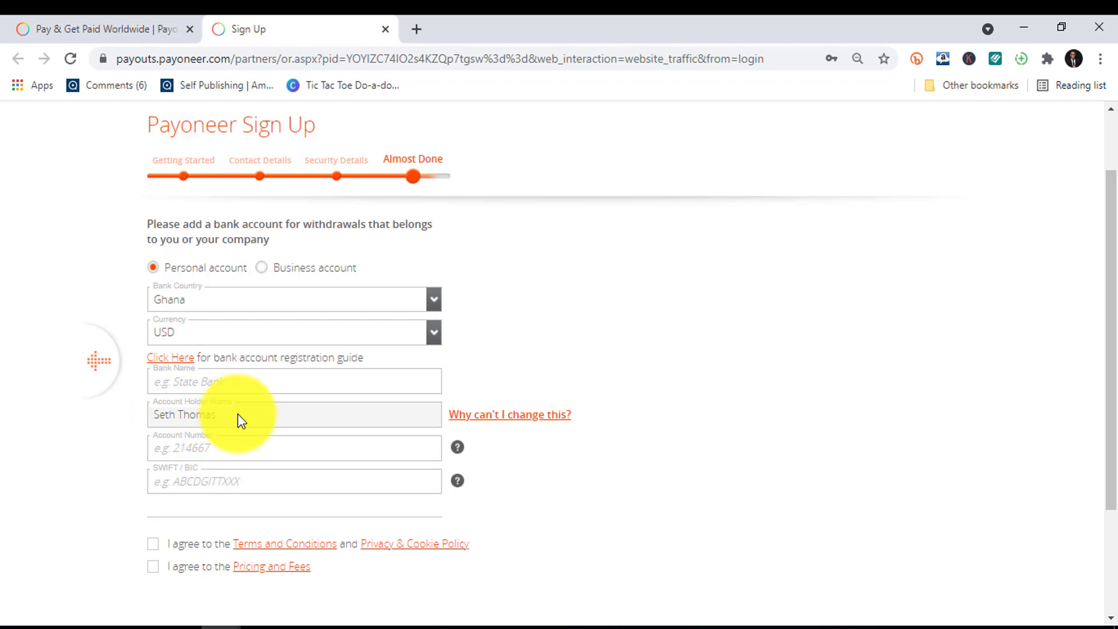
pyautogui.click(254, 303)
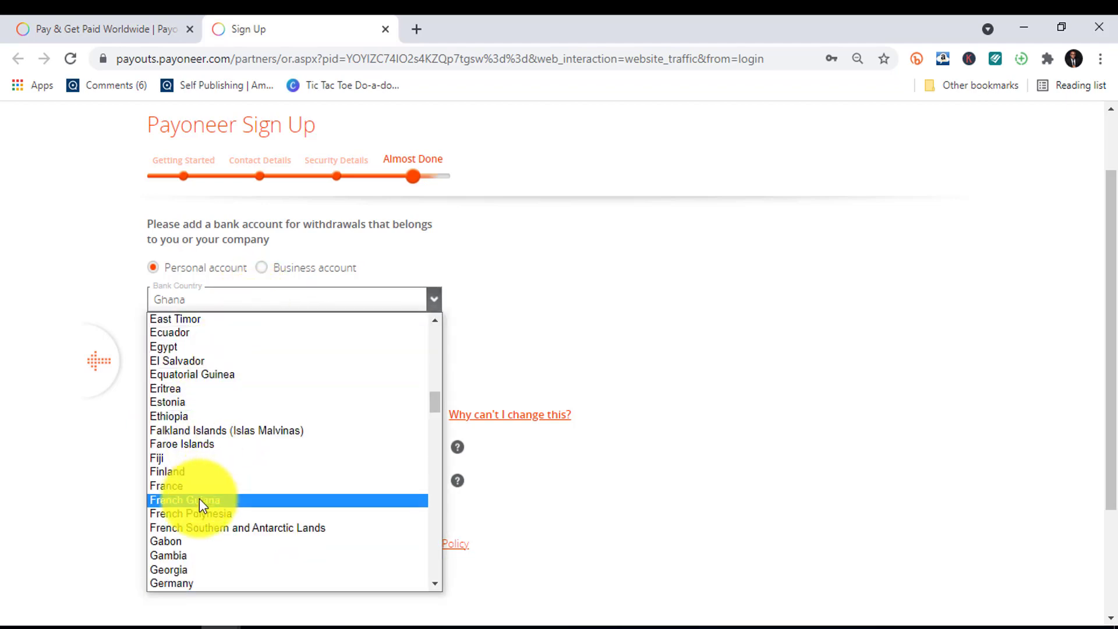
pyautogui.scroll(-15, 196, 513)
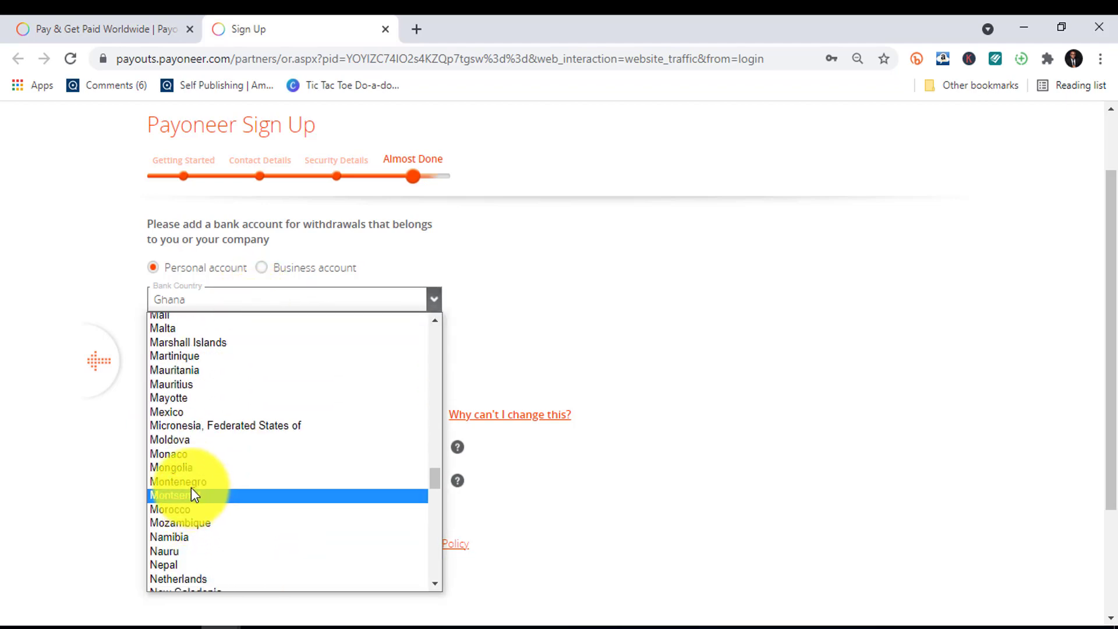
pyautogui.scroll(-3, 174, 524)
pyautogui.click(179, 494)
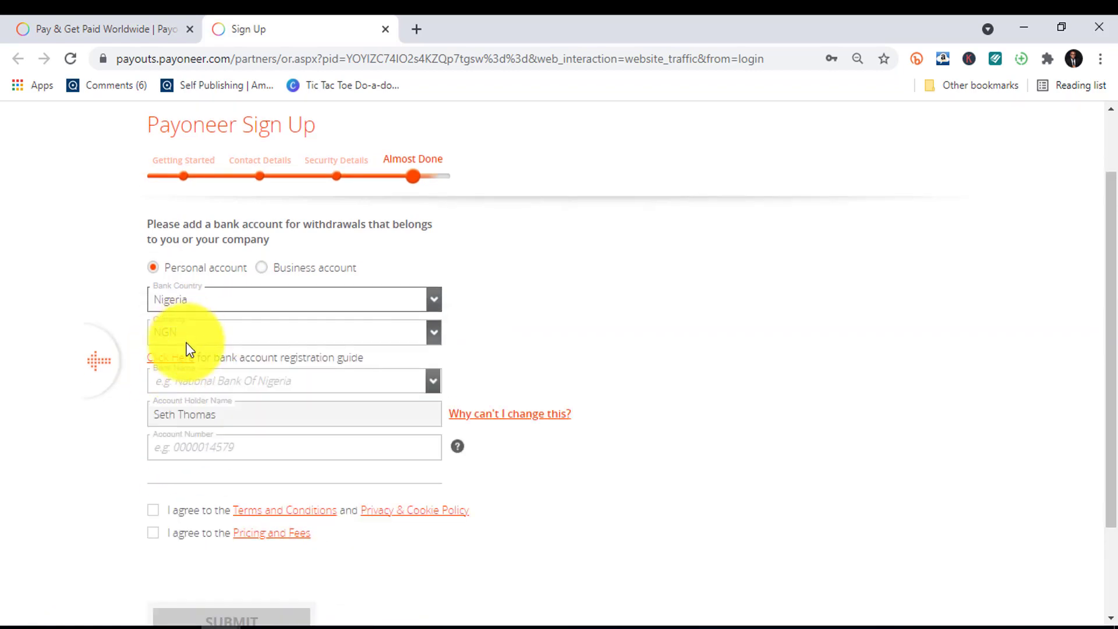
# Choose Guaranty Trust Bank as the bank name and enter the account number.
pyautogui.click(273, 385)
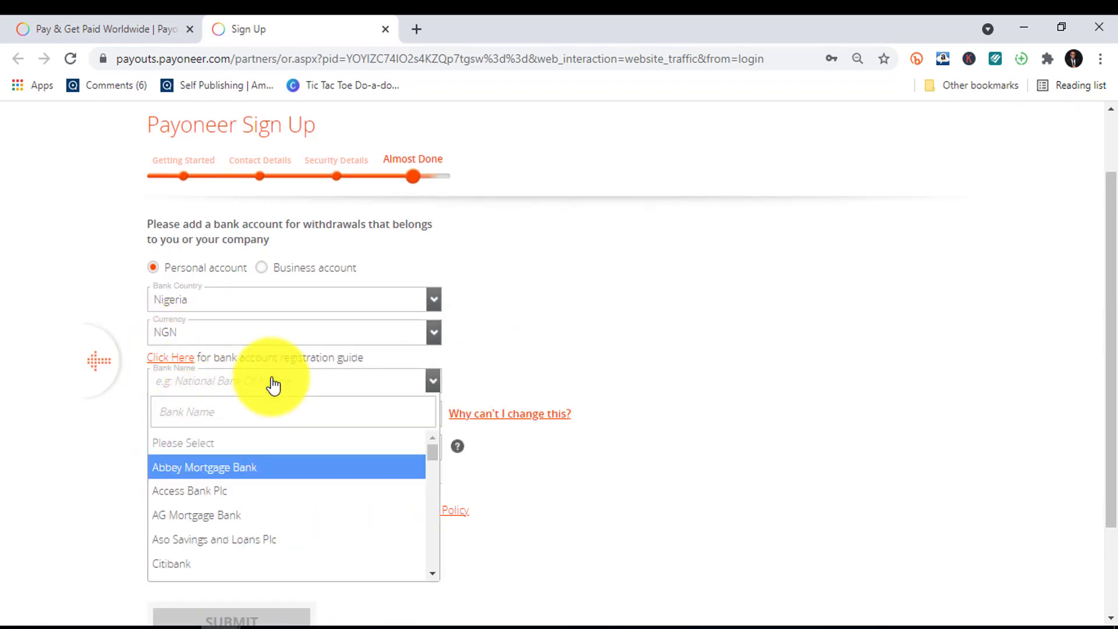
pyautogui.write('gua')
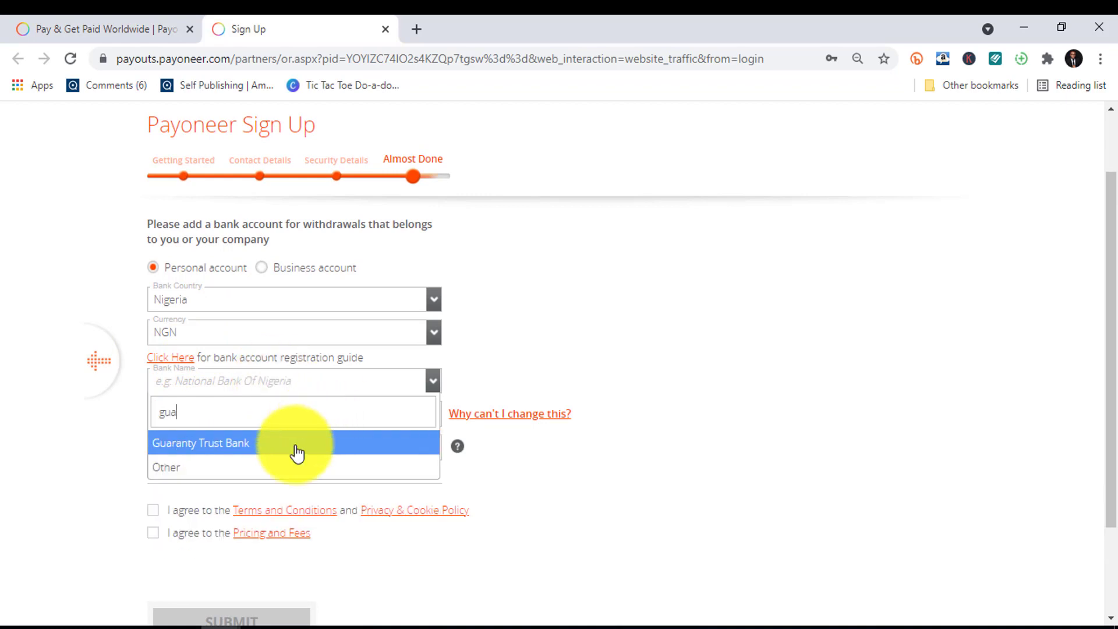
pyautogui.click(294, 445)
pyautogui.click(211, 450)
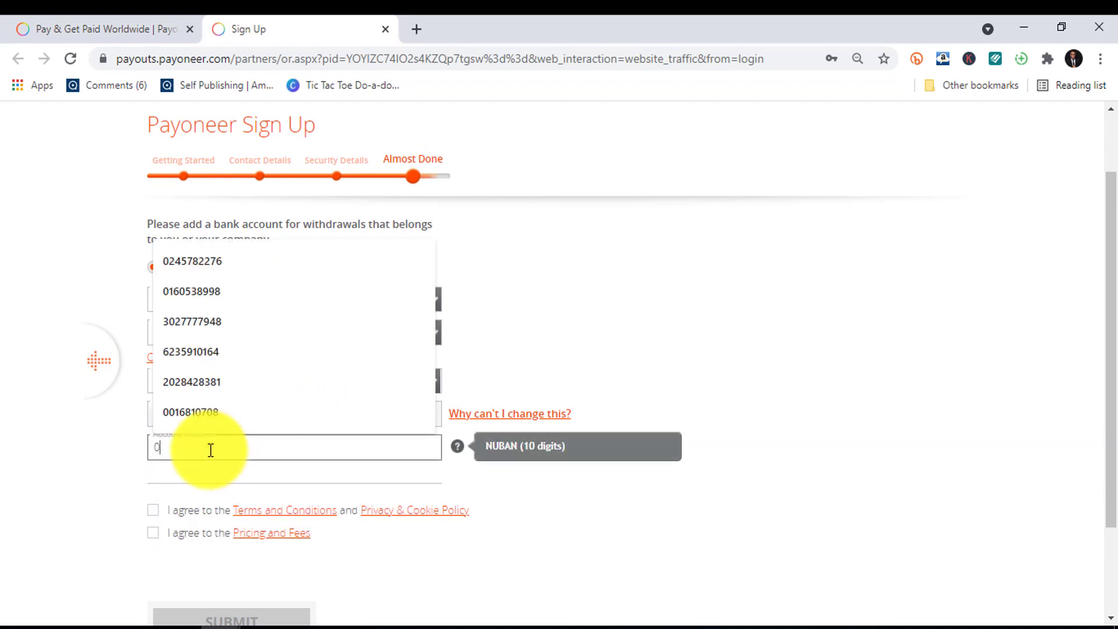
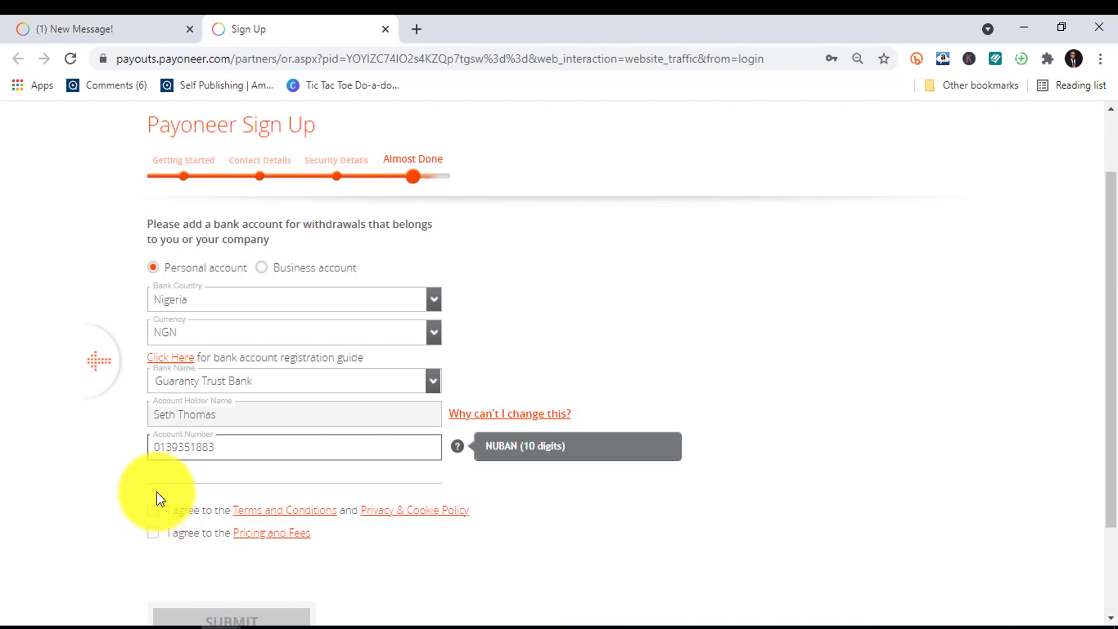
# Accept the terms and privacy policy and the pricing and fees agreements.
pyautogui.click(155, 511)
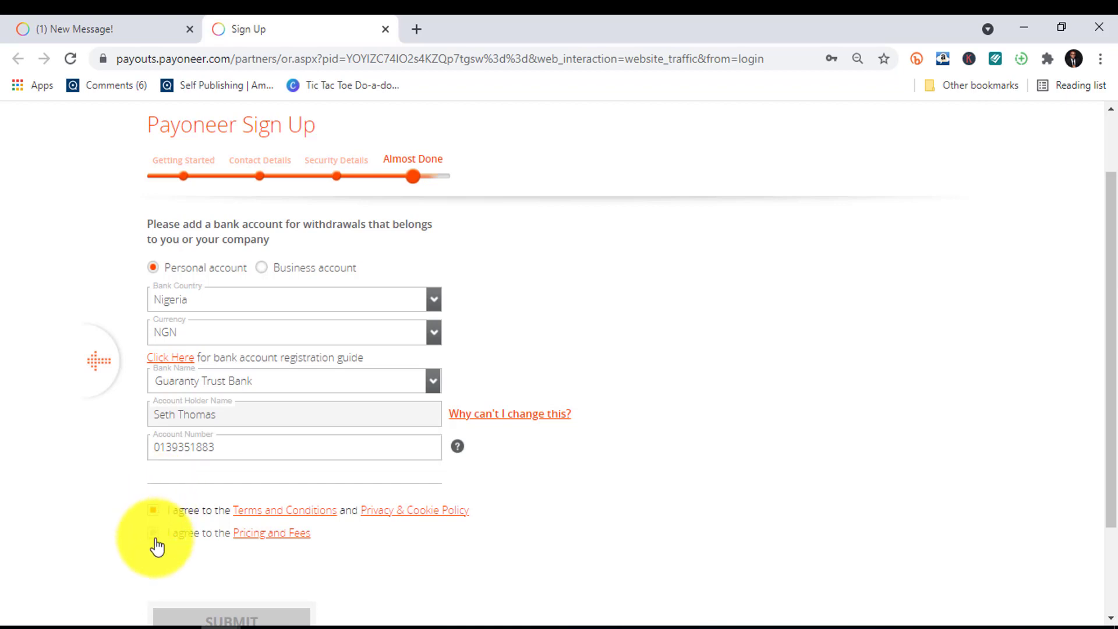
pyautogui.click(155, 534)
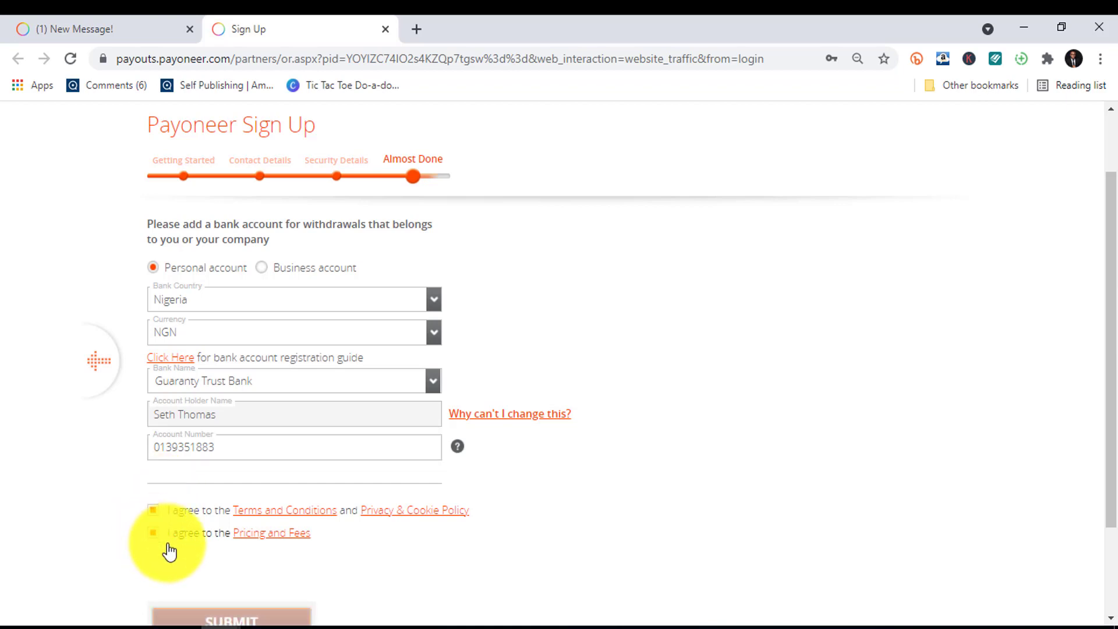
pyautogui.scroll(-2, 169, 550)
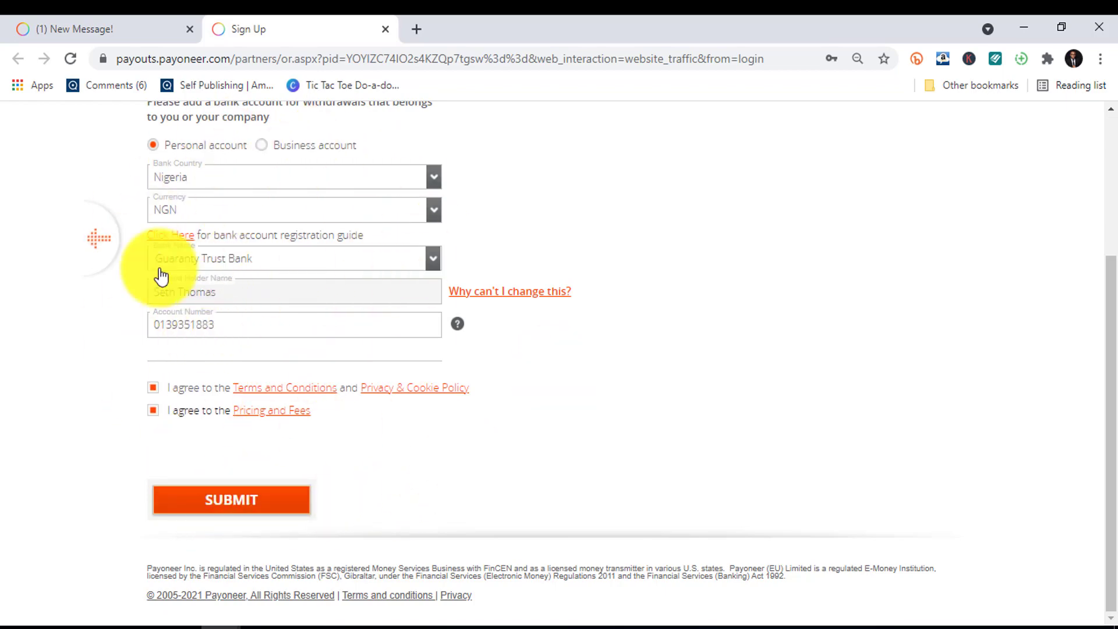
# Submit the bank details and review the Congratulations page confirming the application is in review.
pyautogui.click(252, 499)
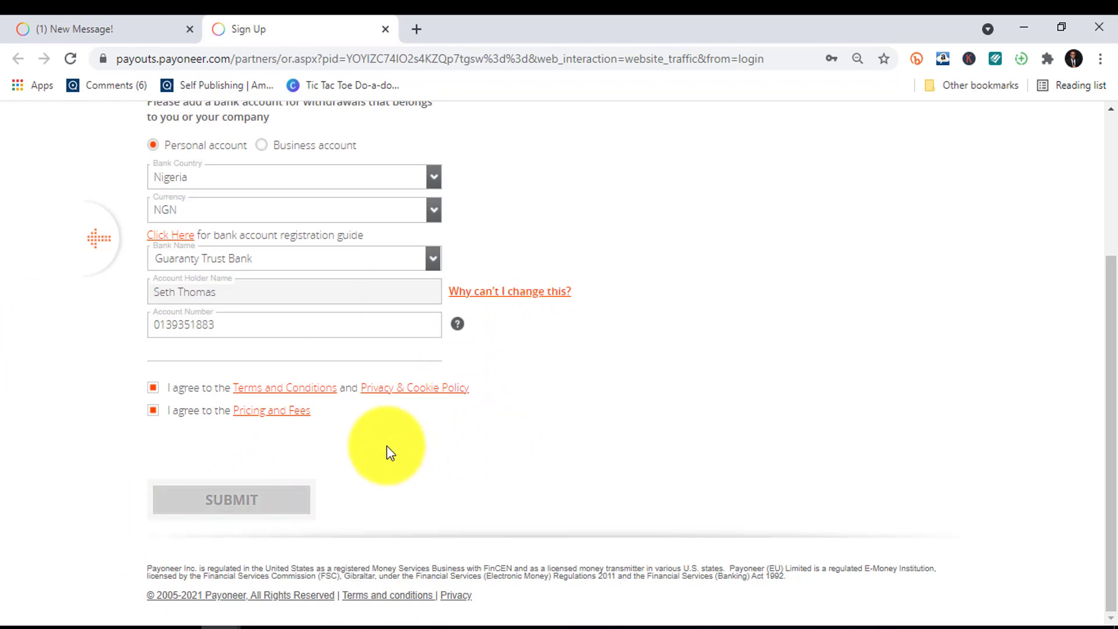
pyautogui.scroll(3, 343, 411)
pyautogui.scroll(-1, 326, 417)
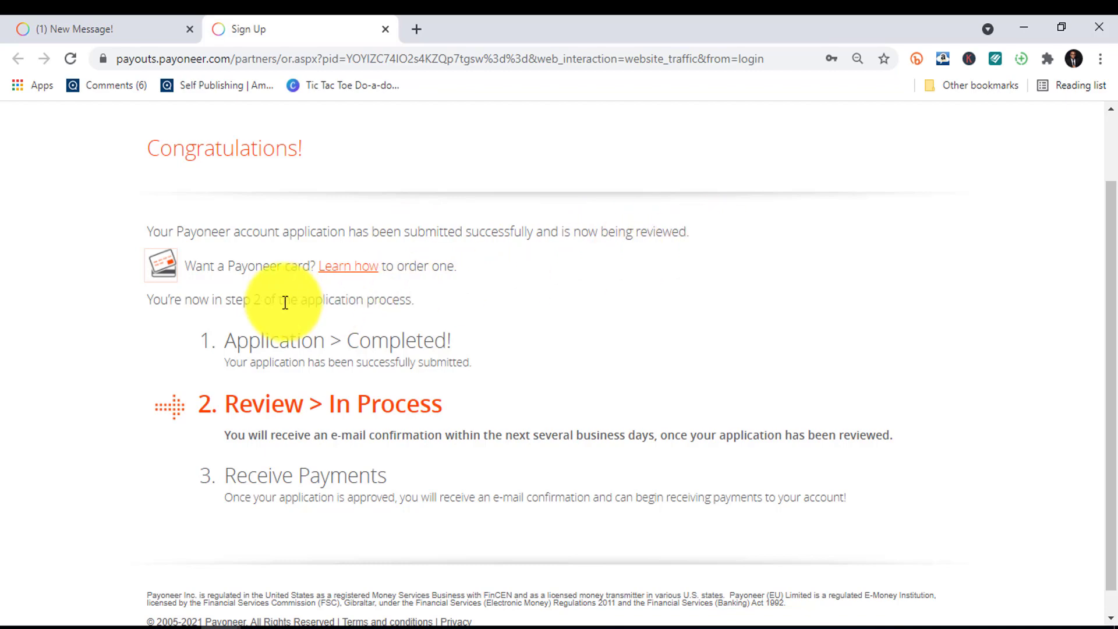
pyautogui.scroll(-1, 331, 358)
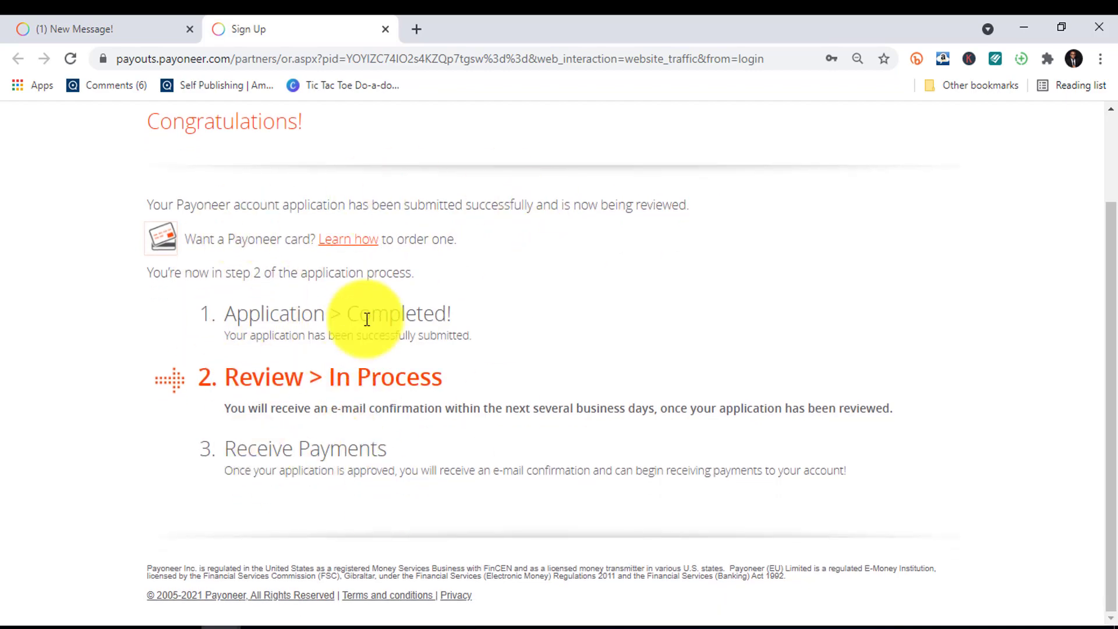
pyautogui.scroll(3, 367, 318)
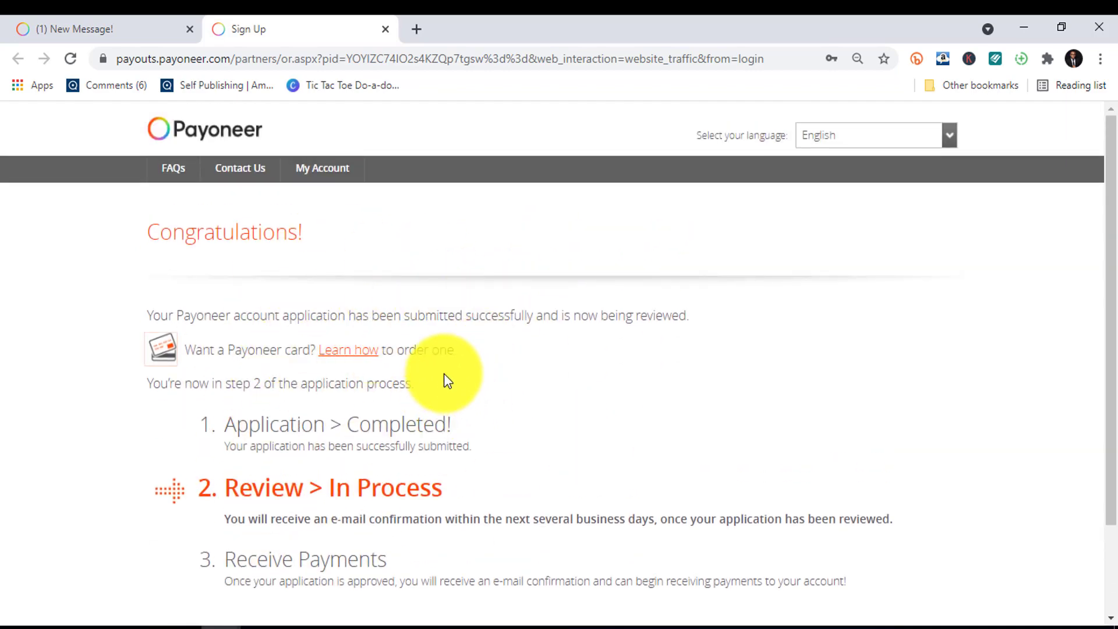
# Sign in from My Account using the browser's saved login credentials.
pyautogui.click(323, 179)
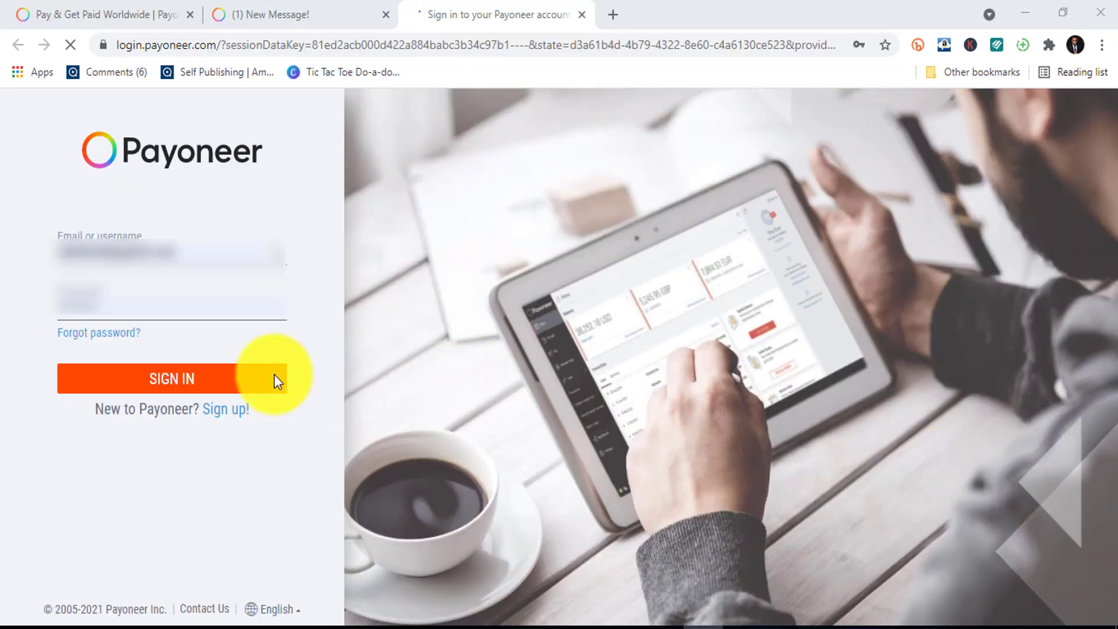
pyautogui.click(100, 252)
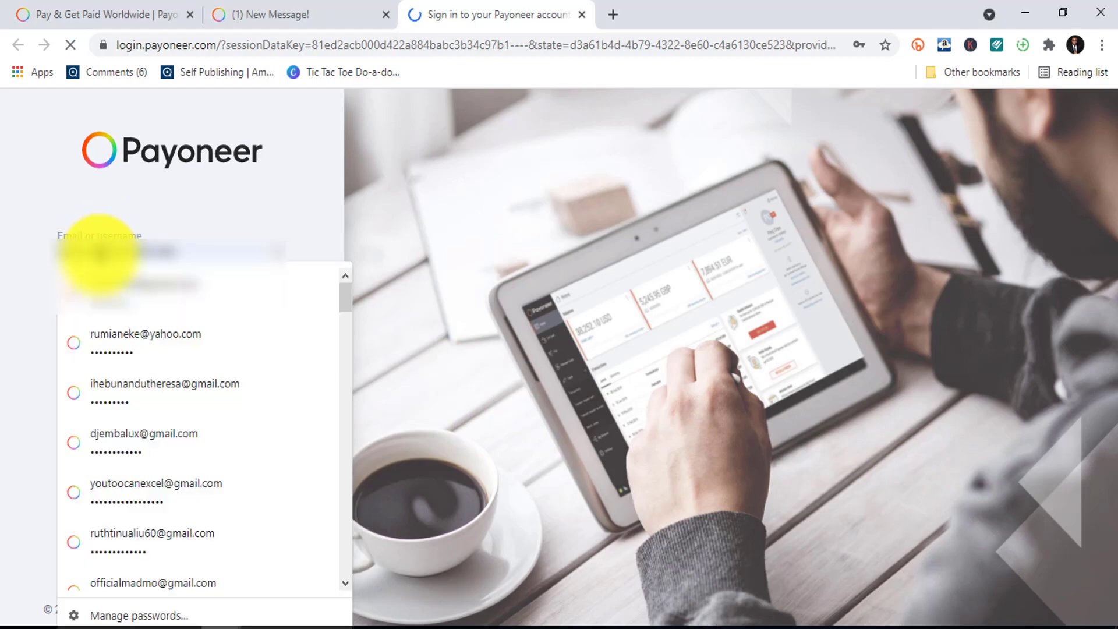
pyautogui.click(100, 255)
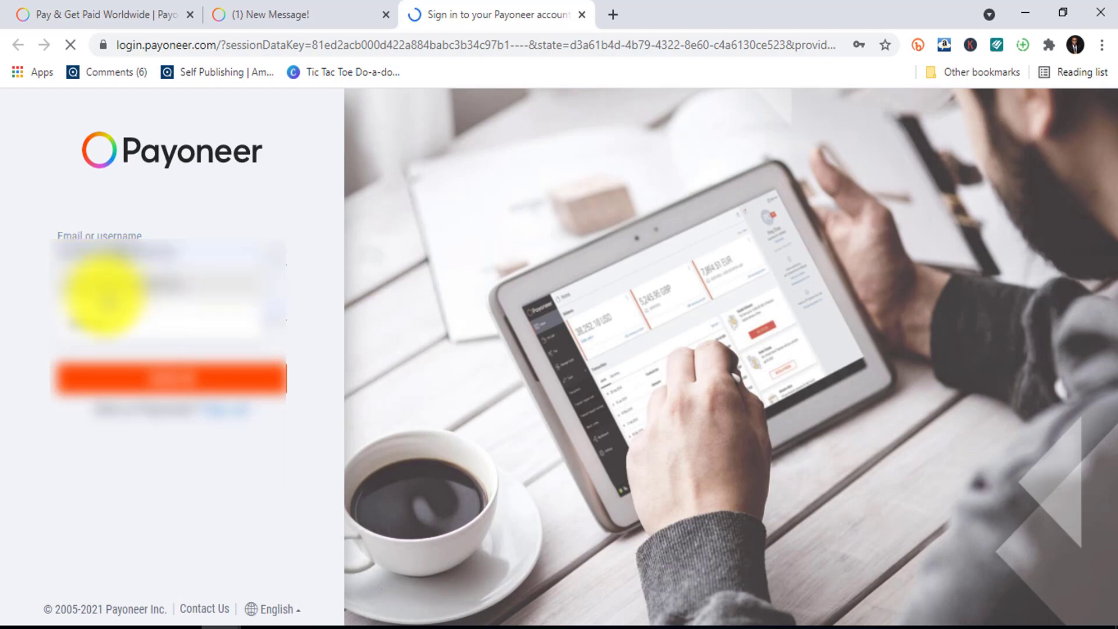
pyautogui.click(110, 297)
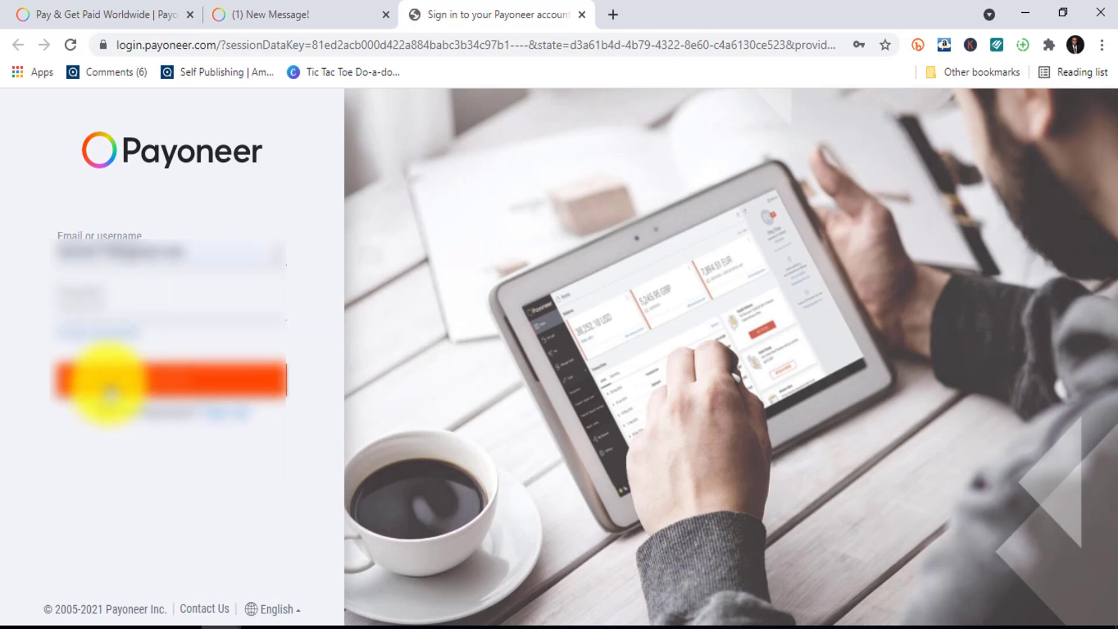
pyautogui.click(115, 381)
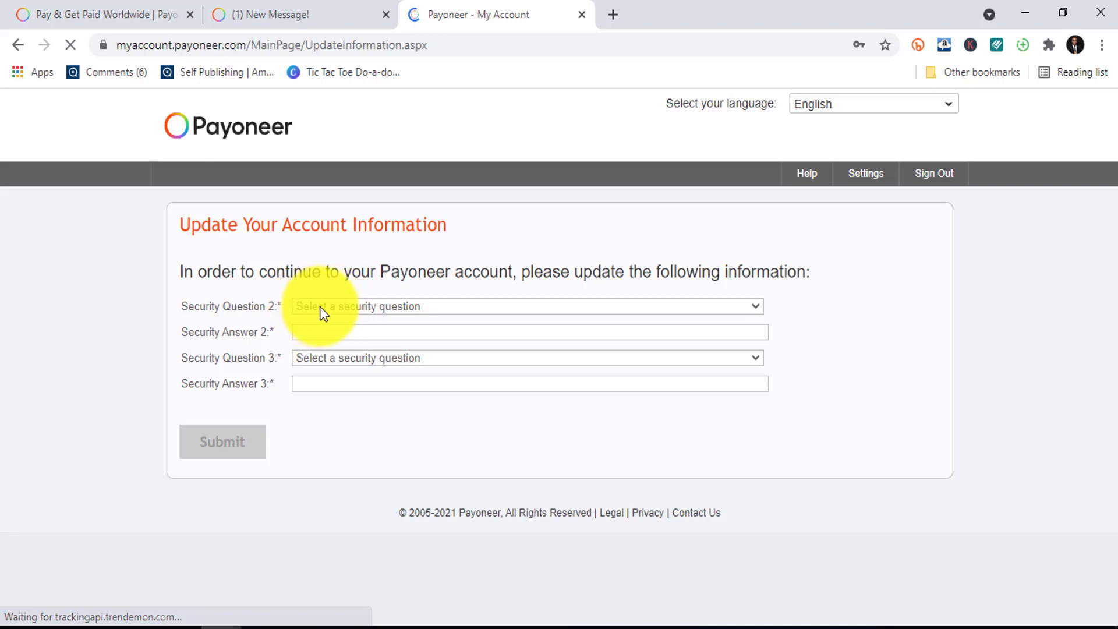
# Dismiss the browser password prompts and pick the oldest child's birth hospital as security question 2.
pyautogui.click(335, 306)
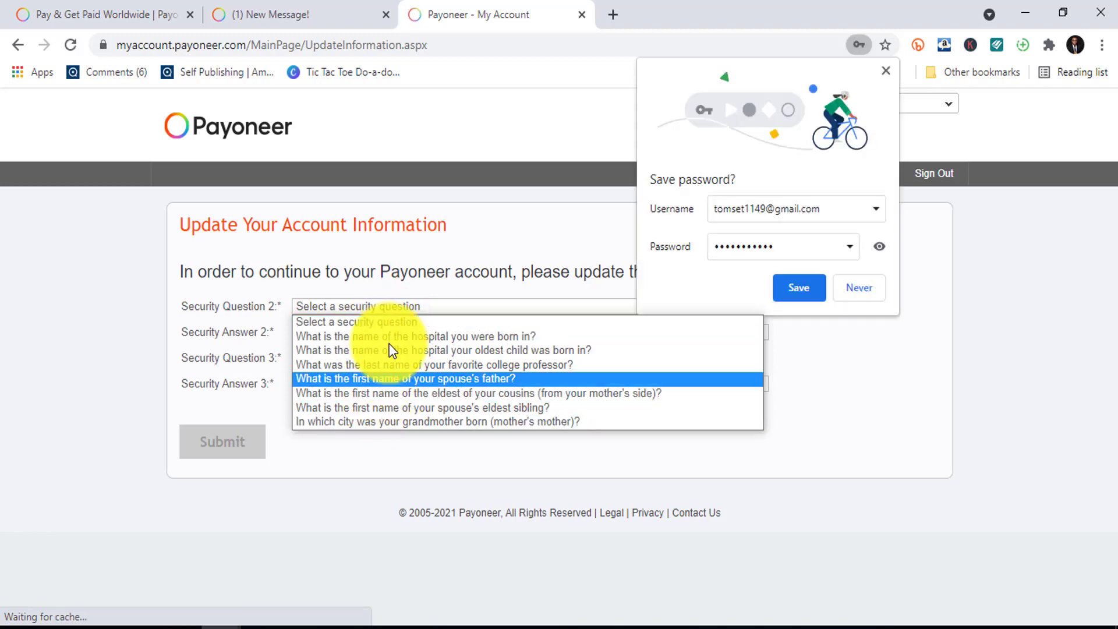
pyautogui.click(810, 290)
pyautogui.click(809, 290)
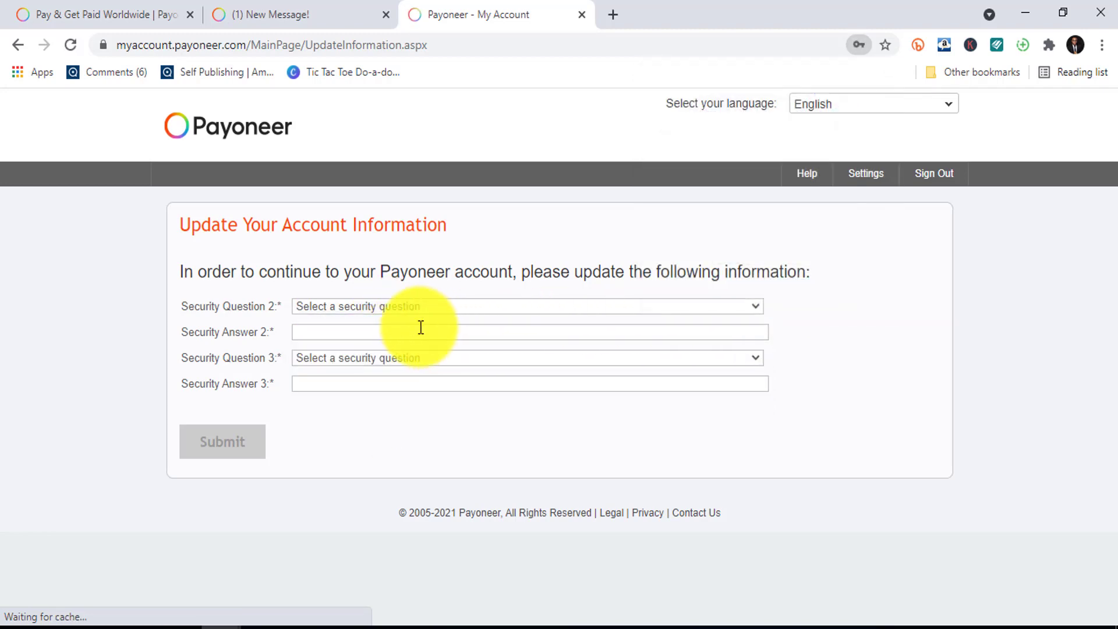
pyautogui.click(417, 313)
pyautogui.click(417, 313)
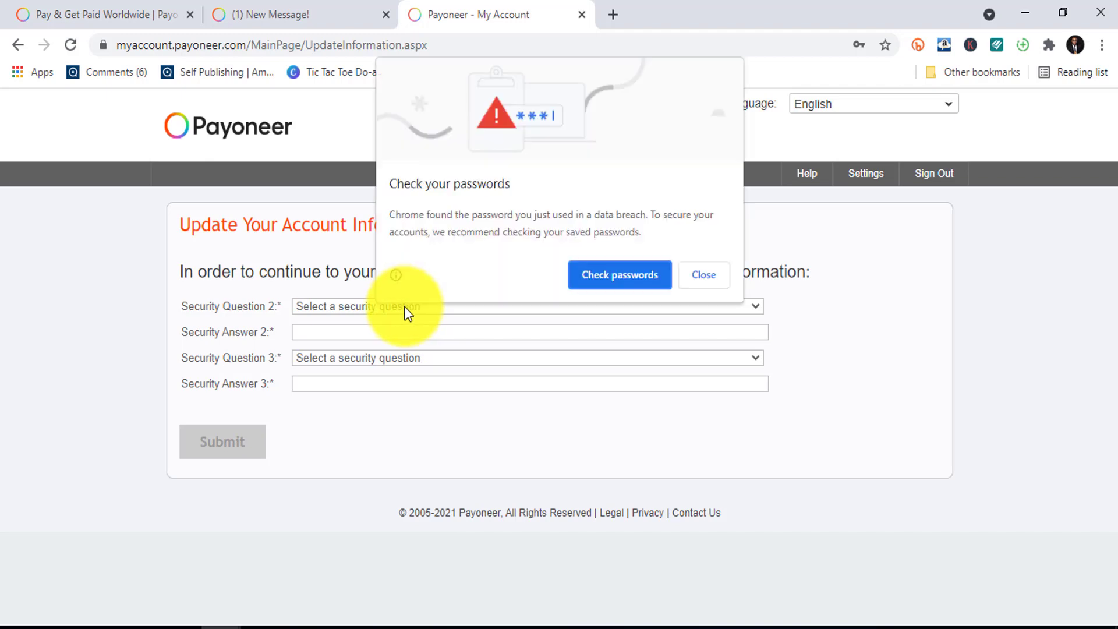
pyautogui.click(698, 282)
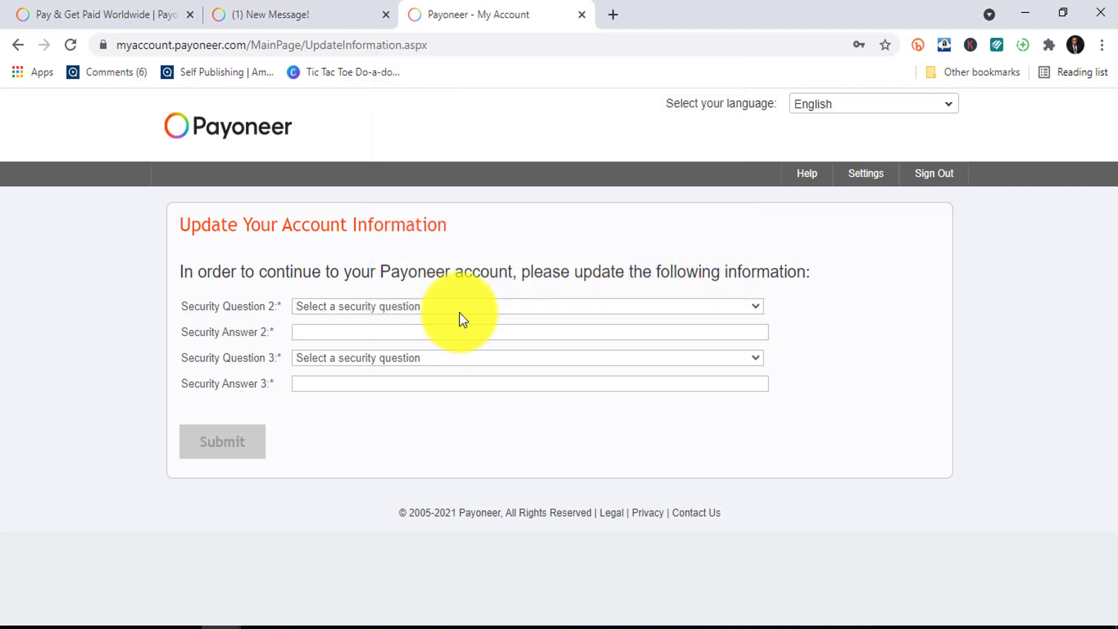
pyautogui.click(459, 310)
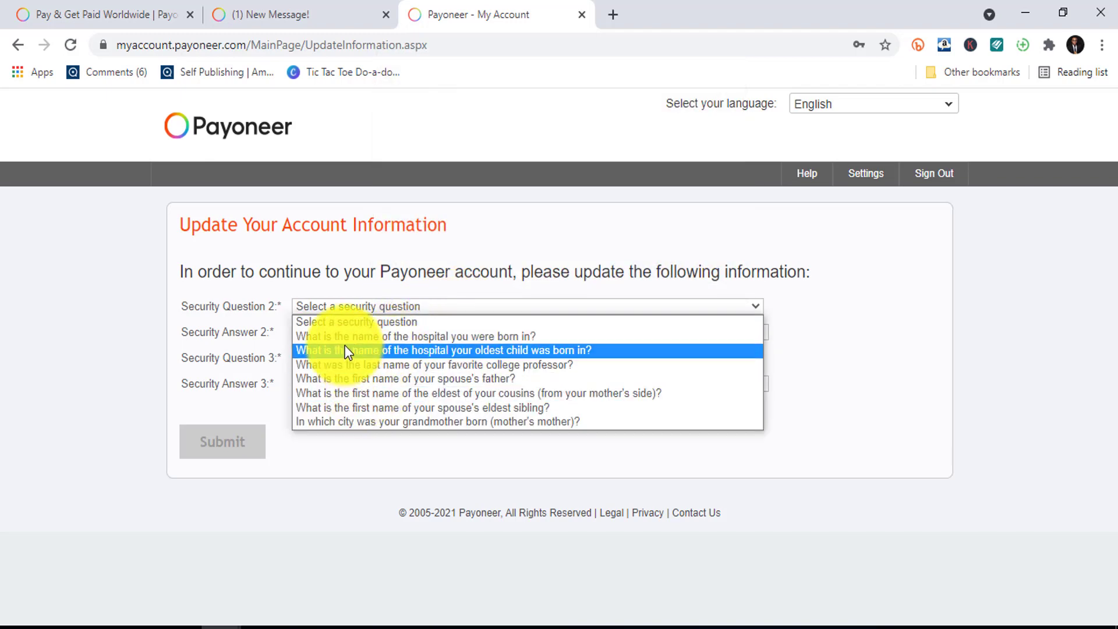
pyautogui.click(389, 350)
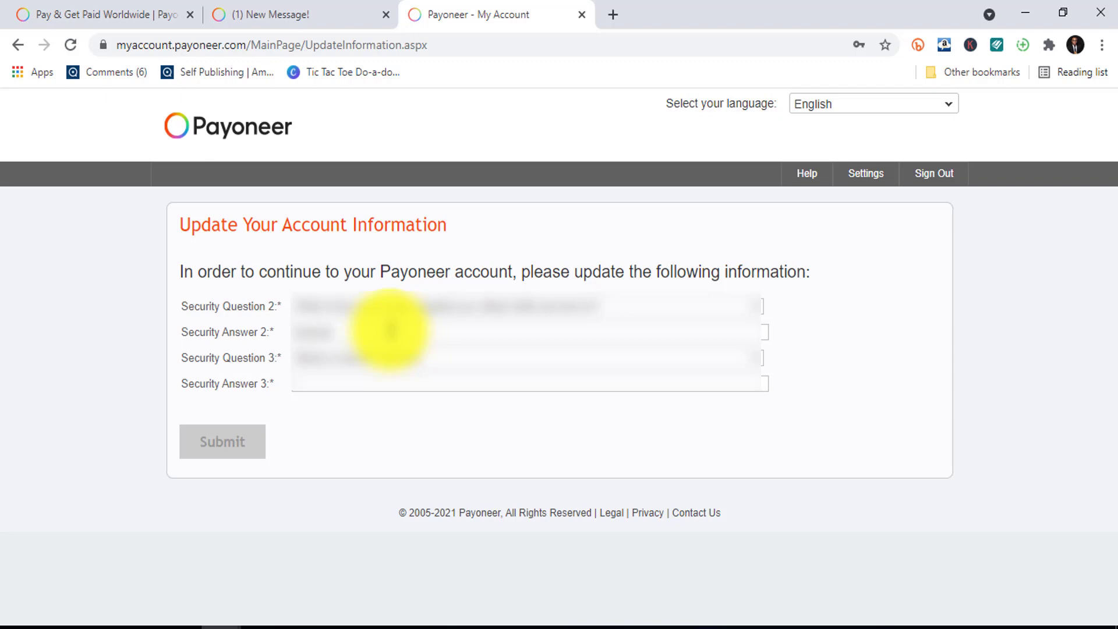
# Choose security question 3, enter the answer, and submit the security questions.
pyautogui.click(349, 360)
pyautogui.click(348, 382)
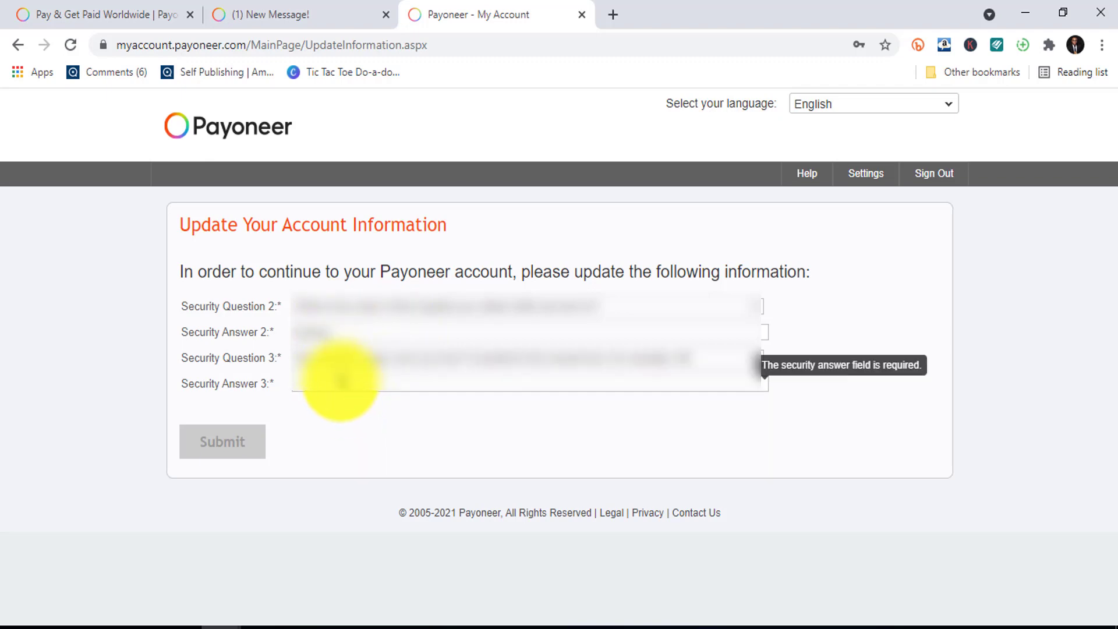
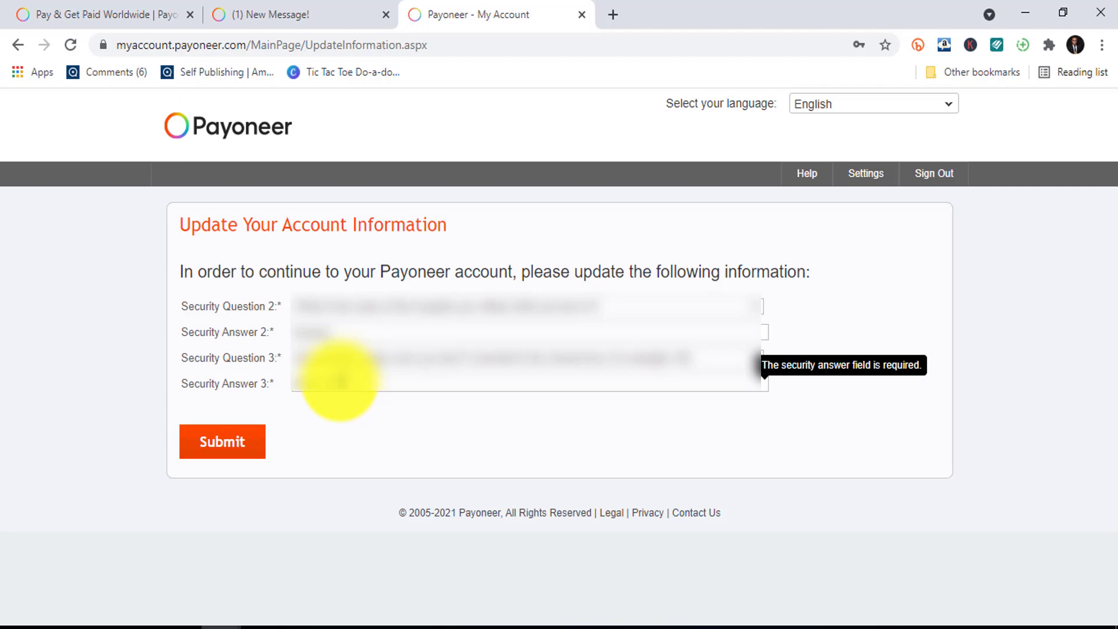
pyautogui.click(225, 445)
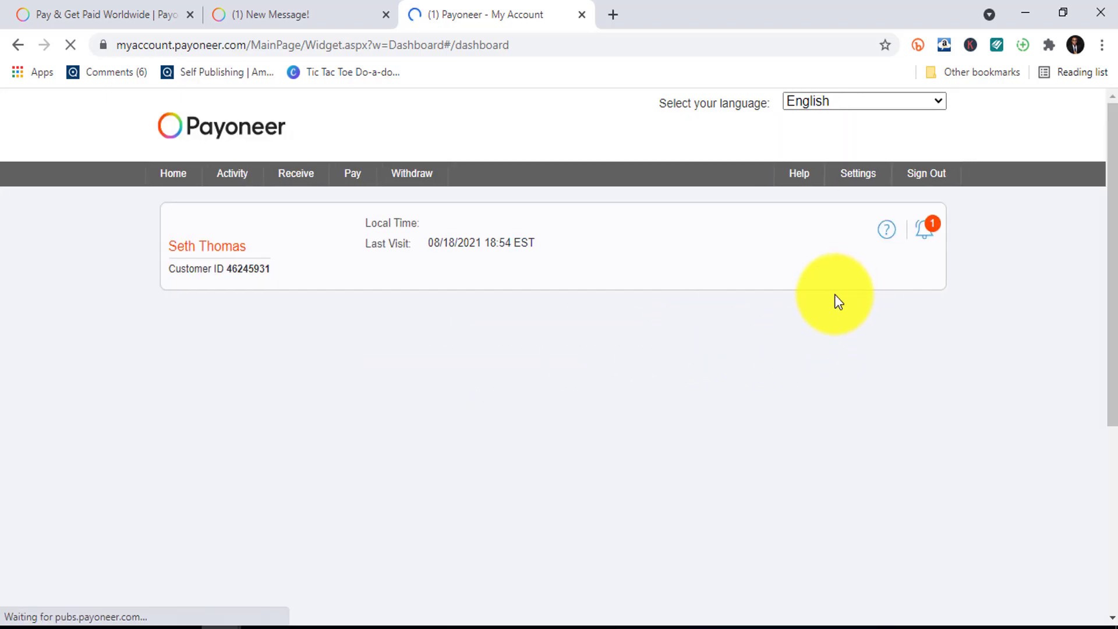
# Open the Verification Center from the dashboard's SUBMIT NOW banner.
pyautogui.scroll(-2, 835, 295)
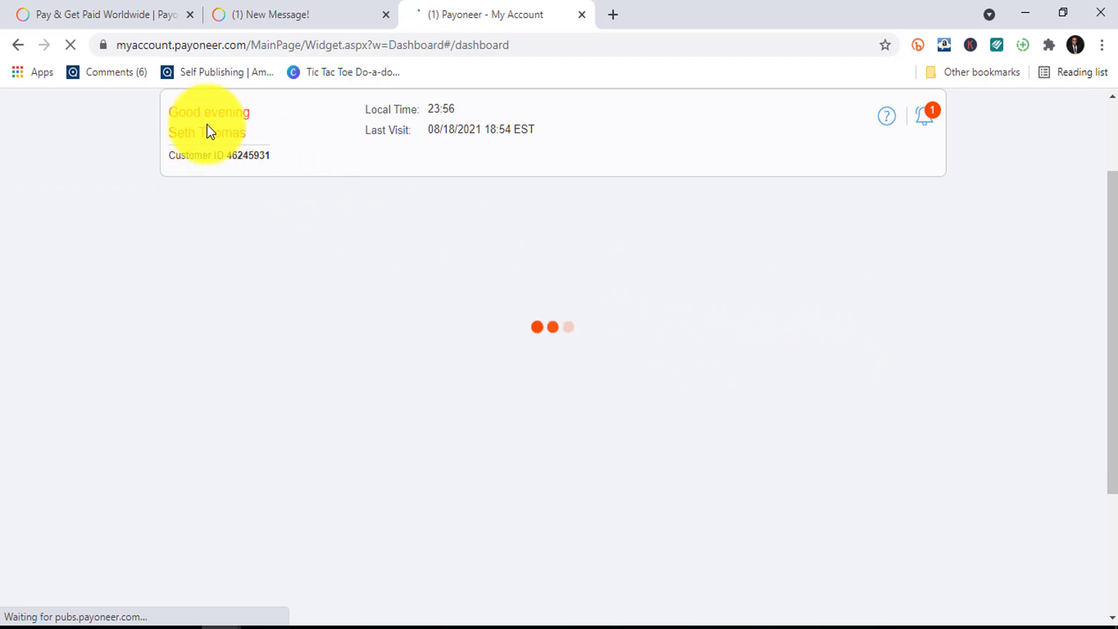
pyautogui.scroll(2, 257, 220)
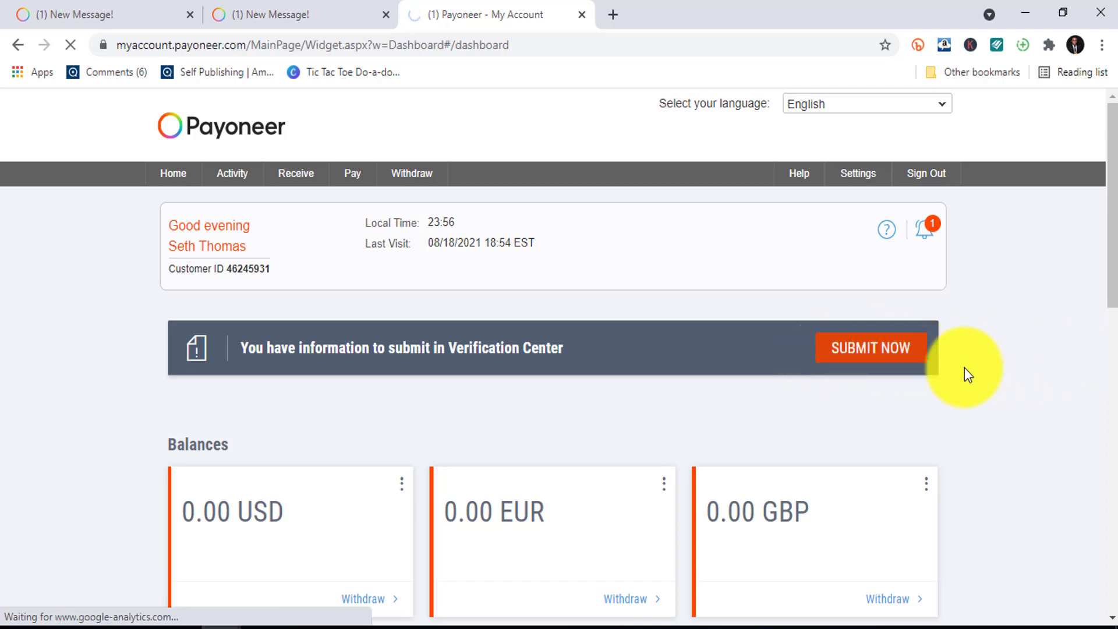
pyautogui.click(890, 357)
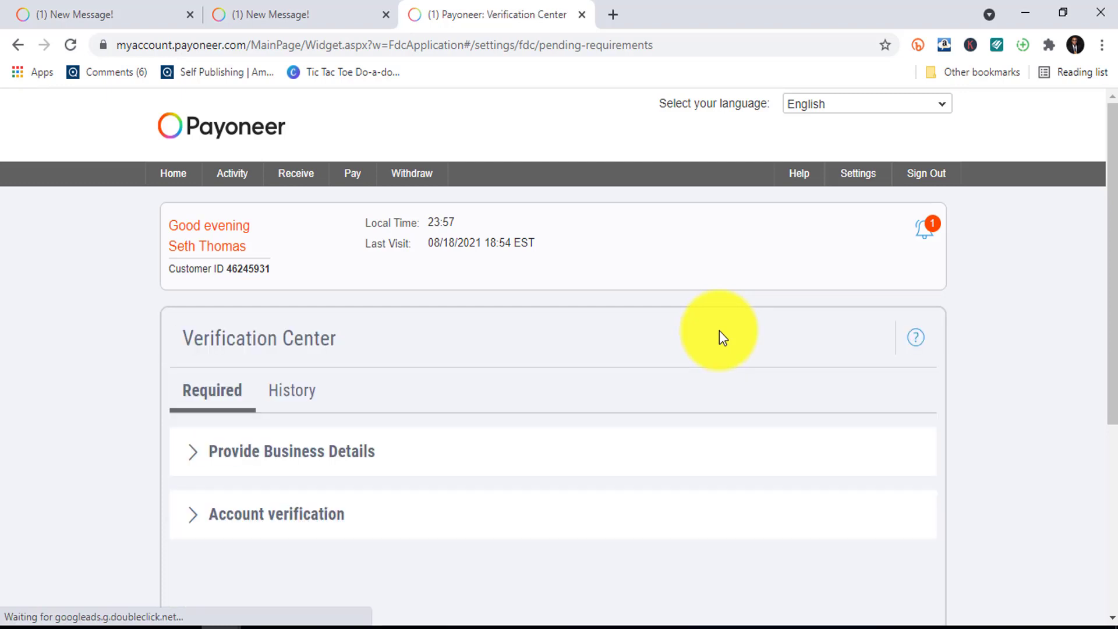
# Expand Provide Business Details and open the Global payment service questionnaire.
pyautogui.scroll(-3, 720, 331)
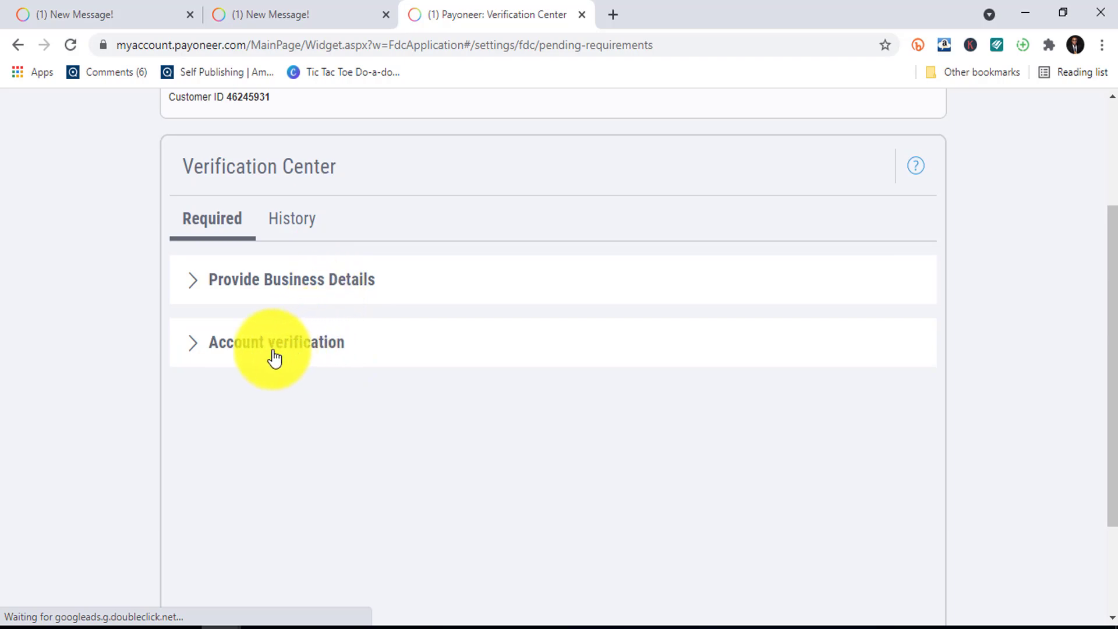
pyautogui.click(252, 284)
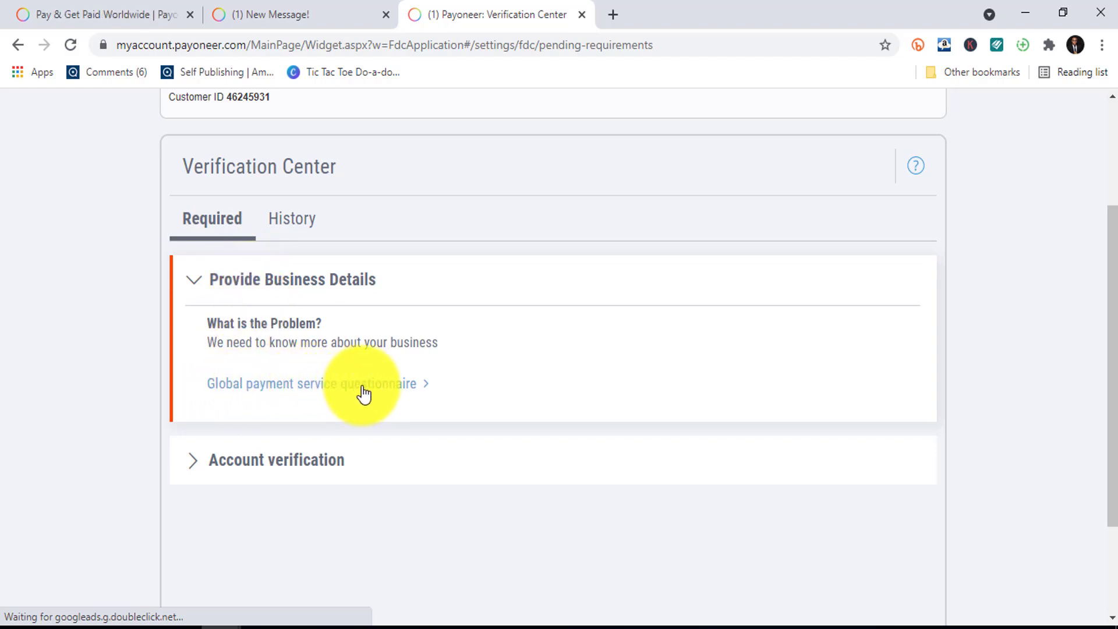
pyautogui.click(395, 394)
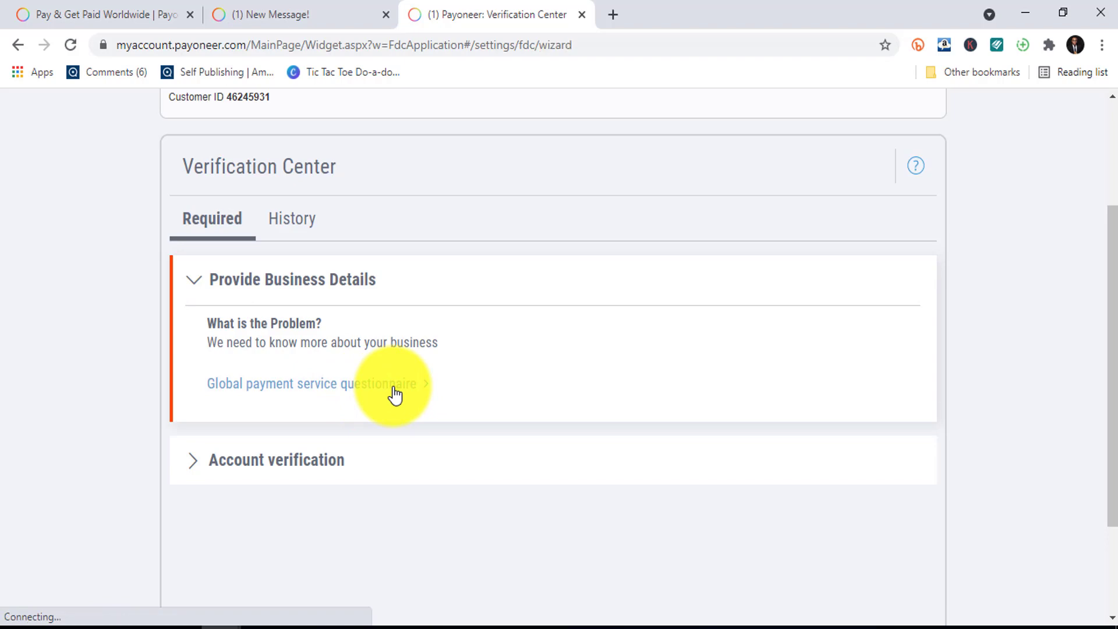
pyautogui.scroll(-2, 405, 367)
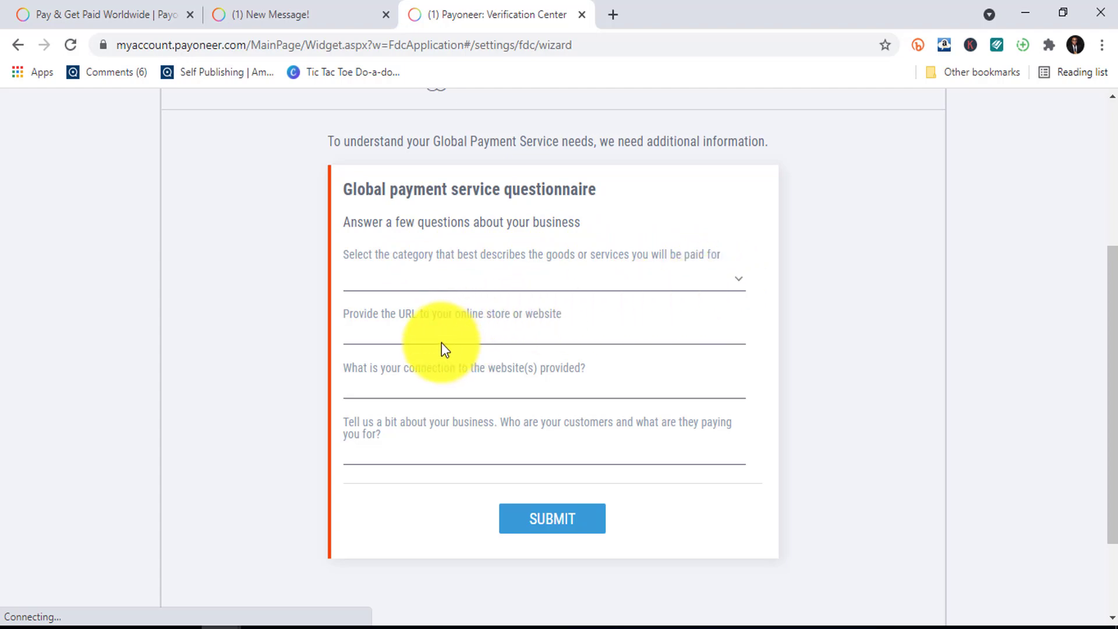
# Choose Writing & translation as category, Other as service, and enter kdp.amazon.com as the website.
pyautogui.click(492, 288)
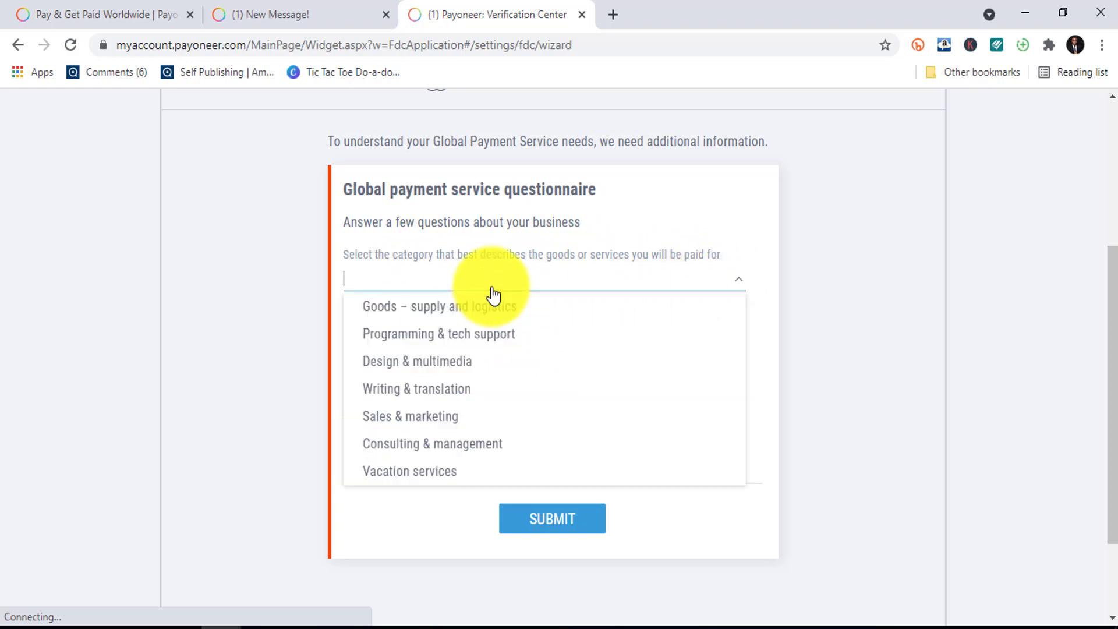
pyautogui.click(414, 401)
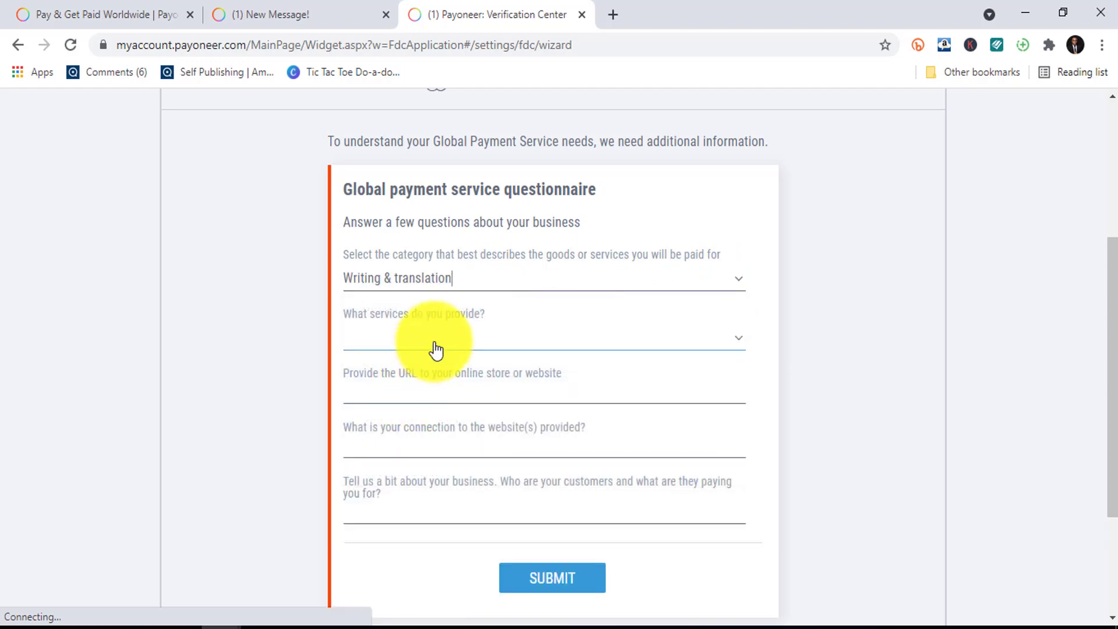
pyautogui.click(456, 343)
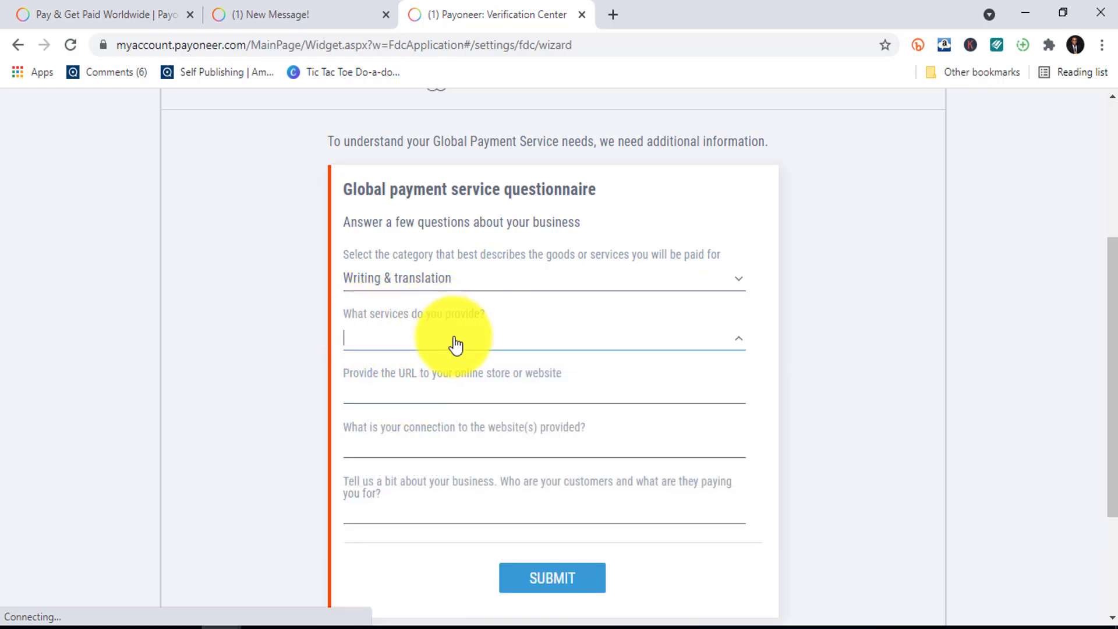
pyautogui.click(392, 477)
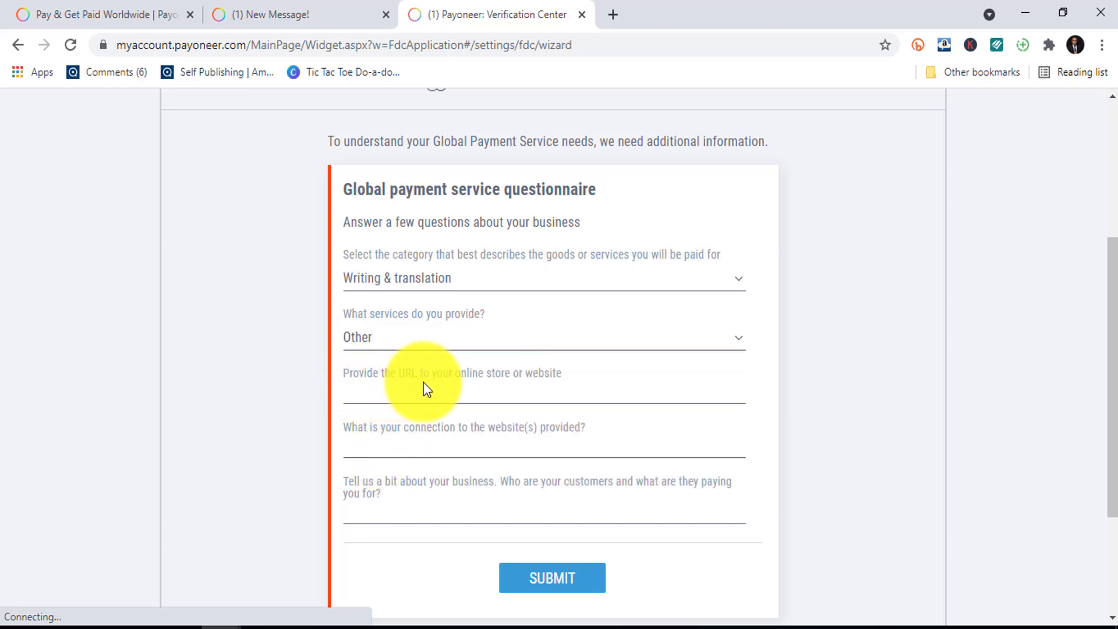
pyautogui.click(473, 389)
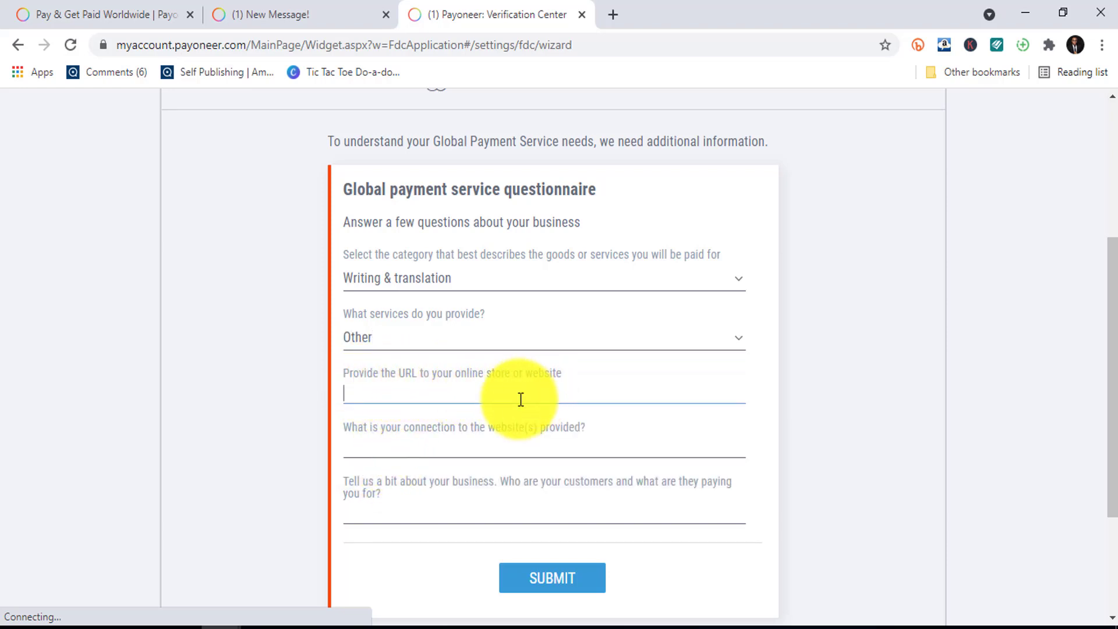
pyautogui.write('k')
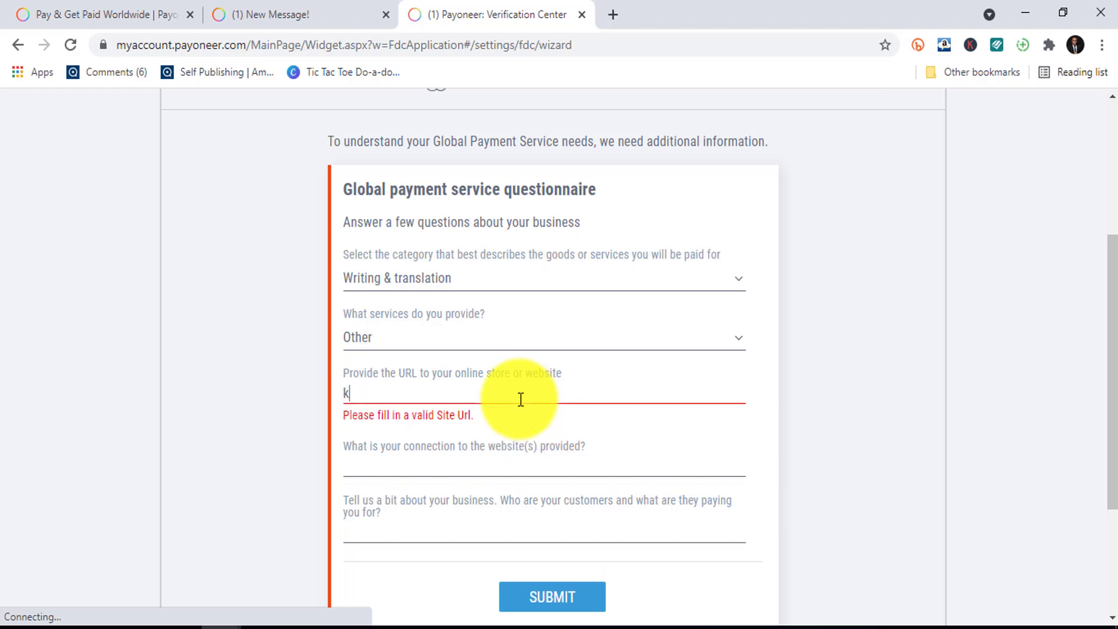
pyautogui.write('dp.amazo')
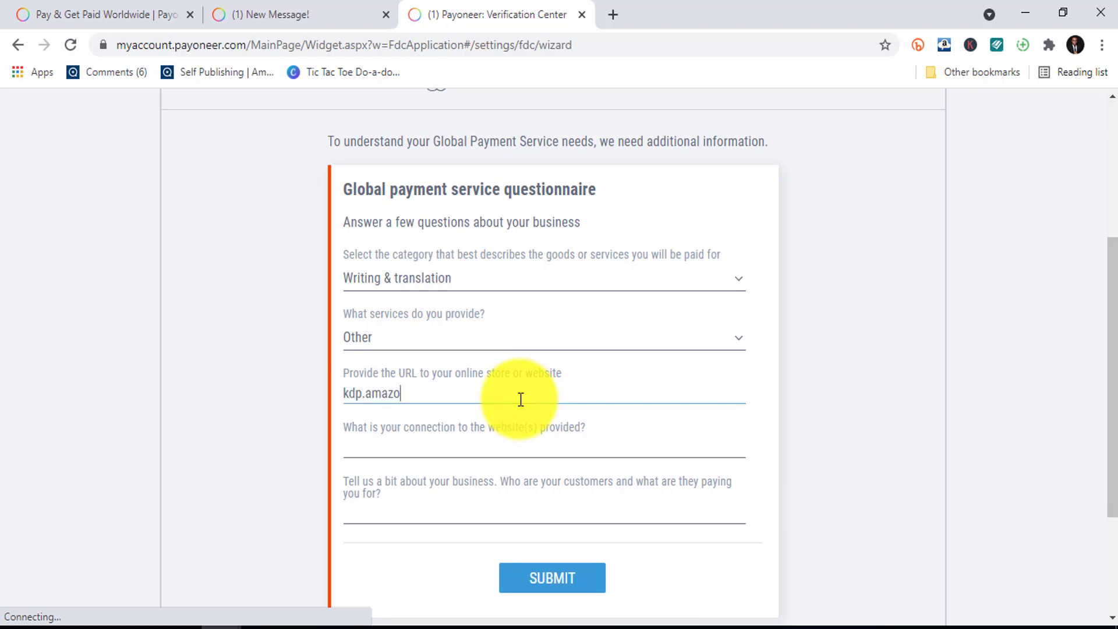
pyautogui.write('n.com')
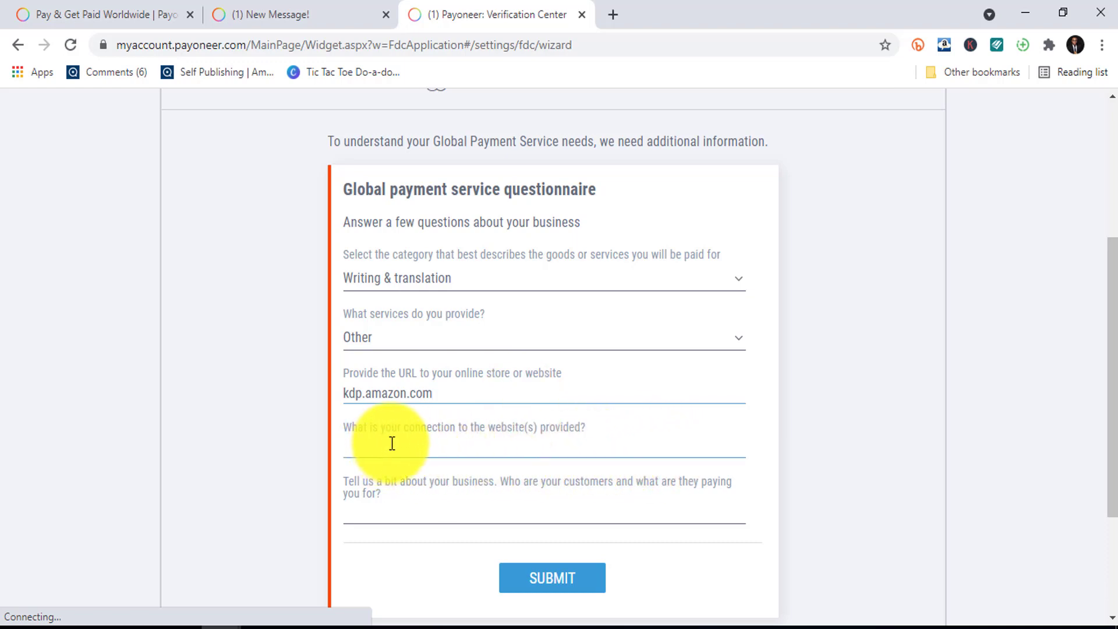
# Answer Author for the website connection and describe writing and selling books via Amazon KDP.
pyautogui.click(523, 456)
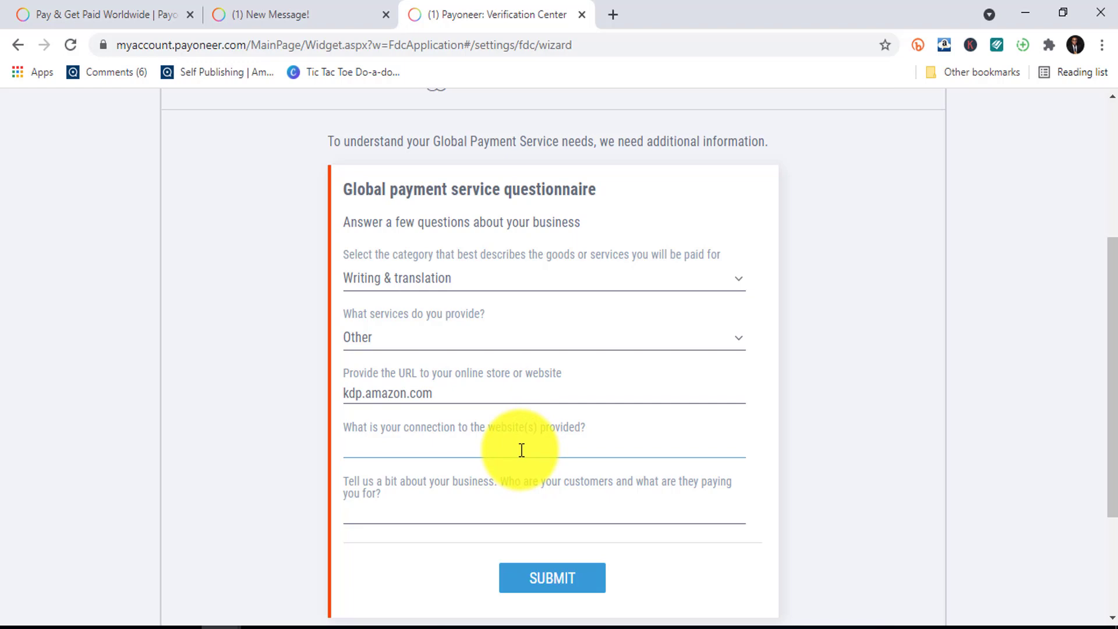
pyautogui.write('Author')
pyautogui.click(468, 502)
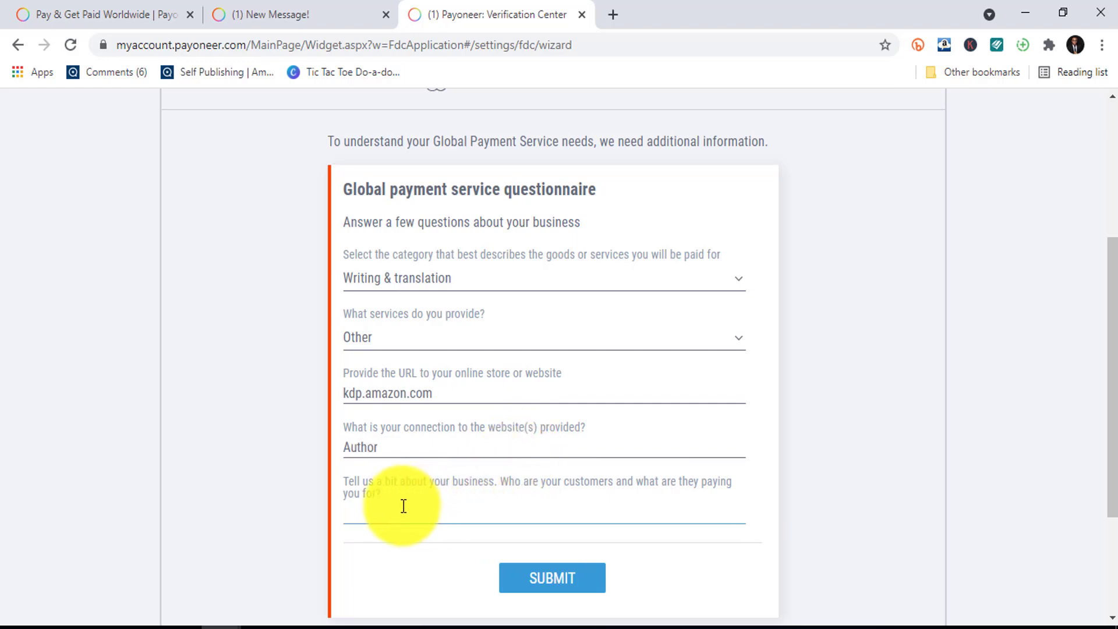
pyautogui.click(466, 531)
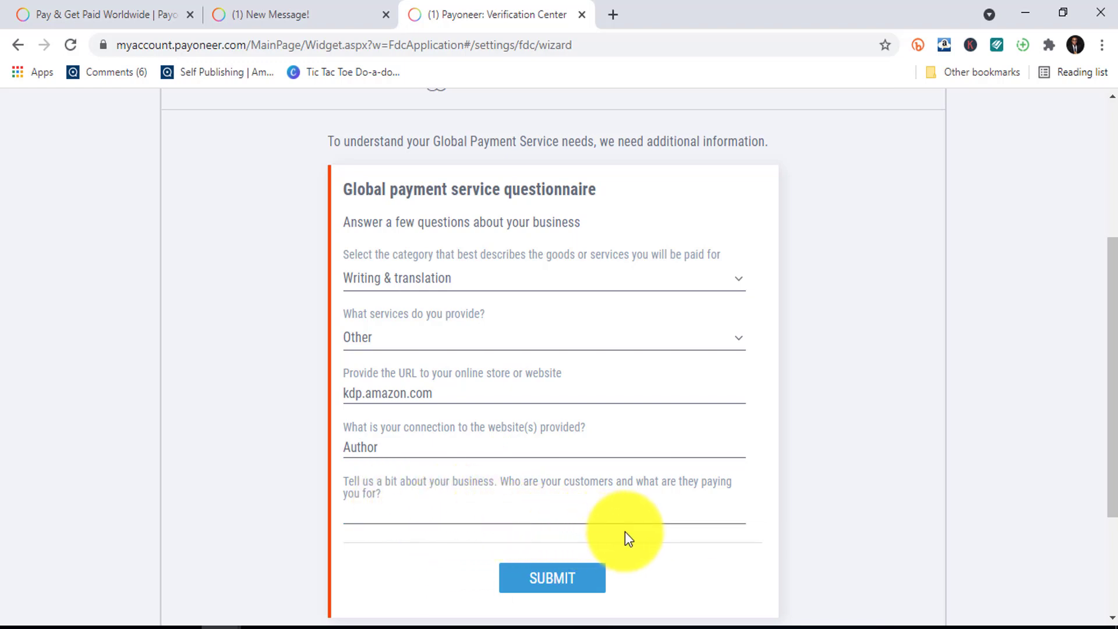
pyautogui.click(533, 518)
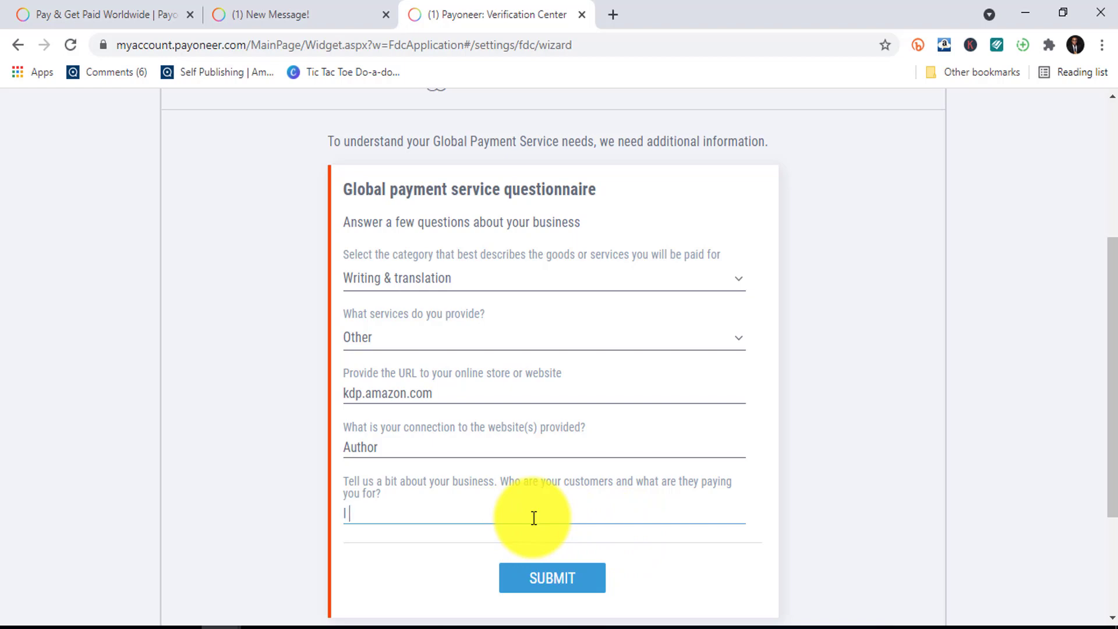
pyautogui.write('I write and sell b')
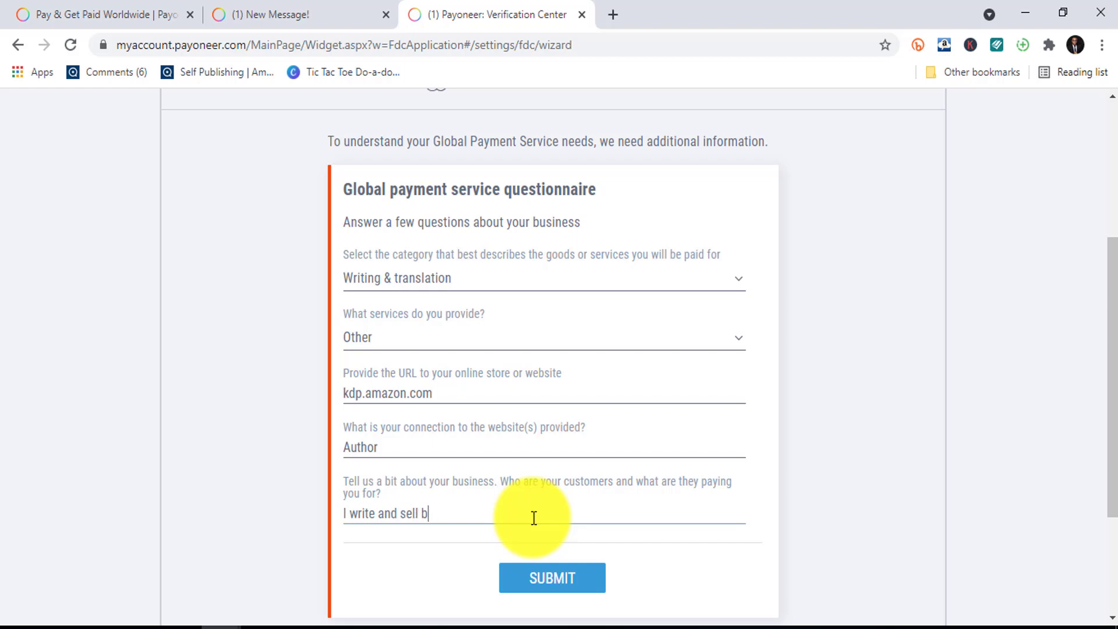
pyautogui.write('ooks for readers all over the world')
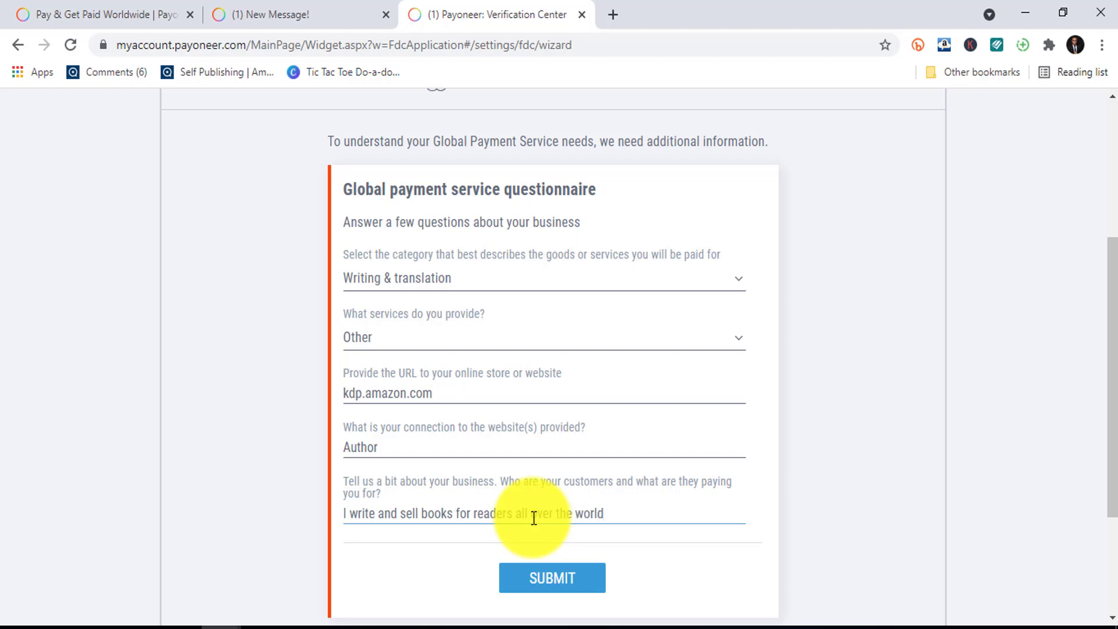
pyautogui.write('amazon kdp')
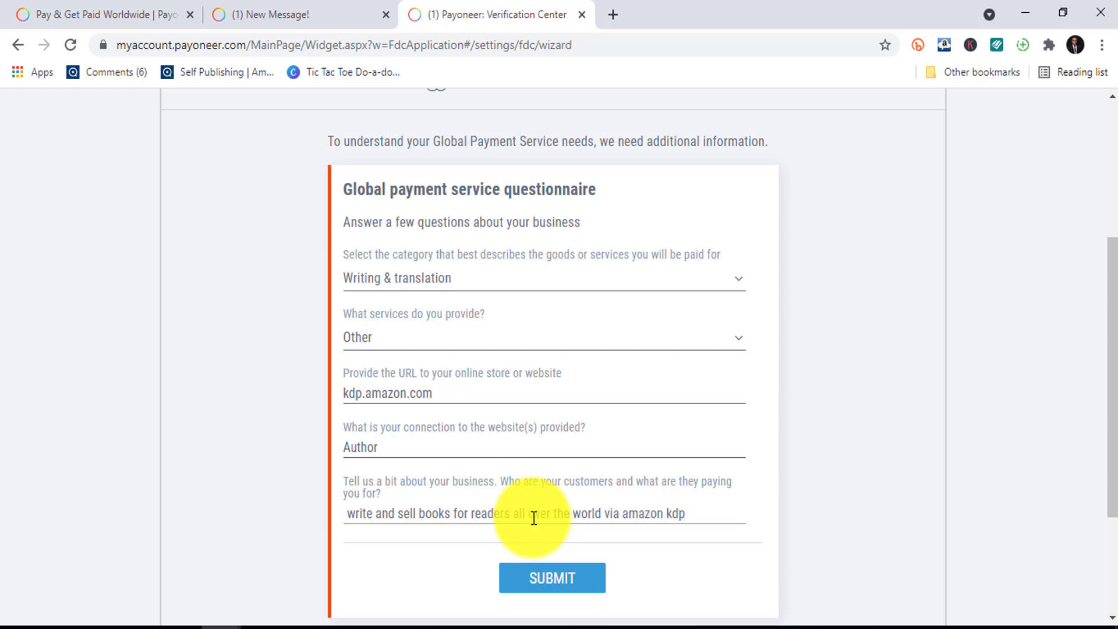
pyautogui.write('.')
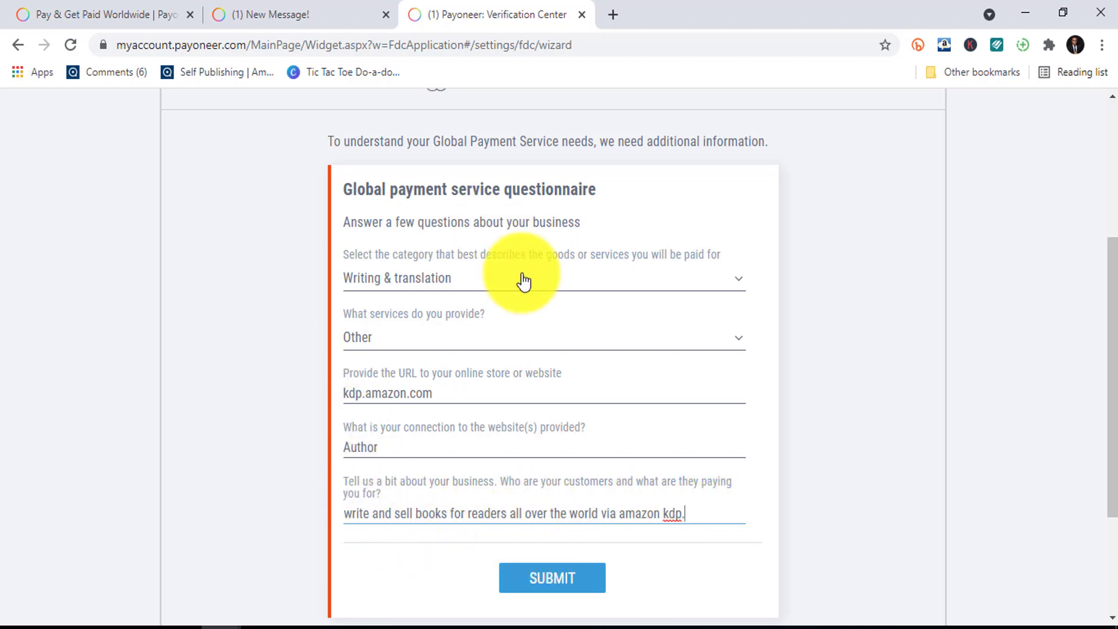
pyautogui.scroll(-3, 466, 449)
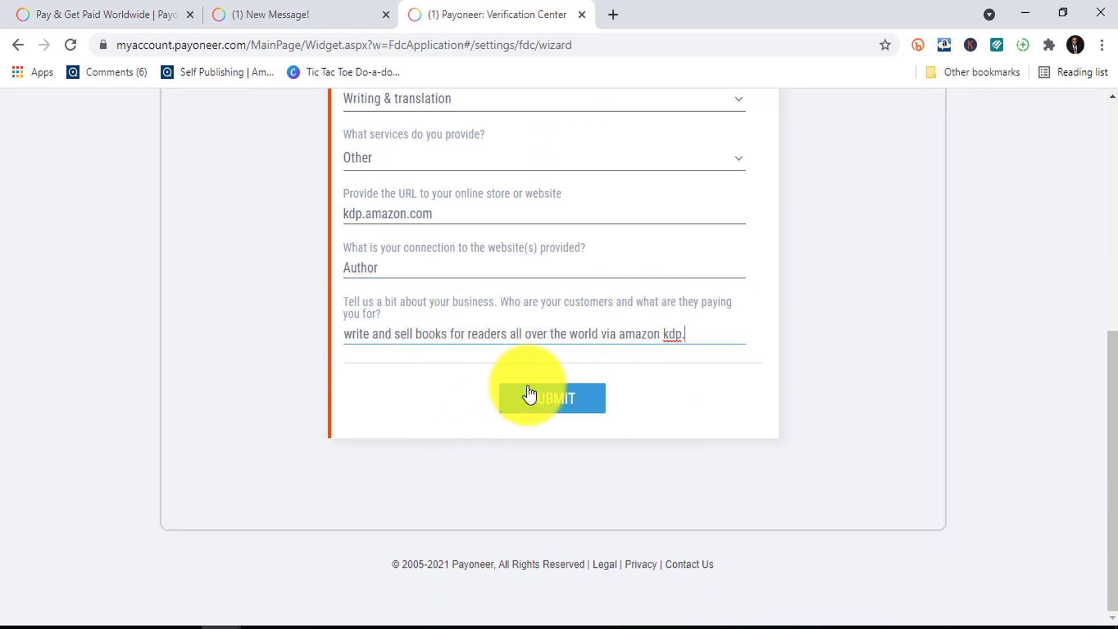
pyautogui.scroll(3, 695, 200)
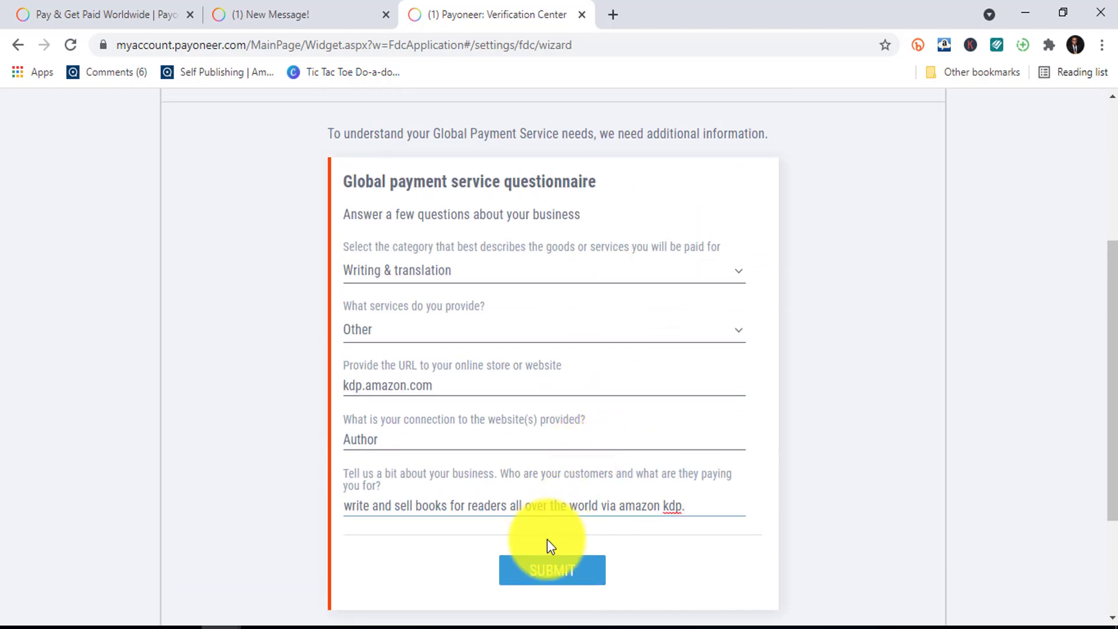
# Submit the questionnaire and go to the remaining Account verification requirement.
pyautogui.click(573, 577)
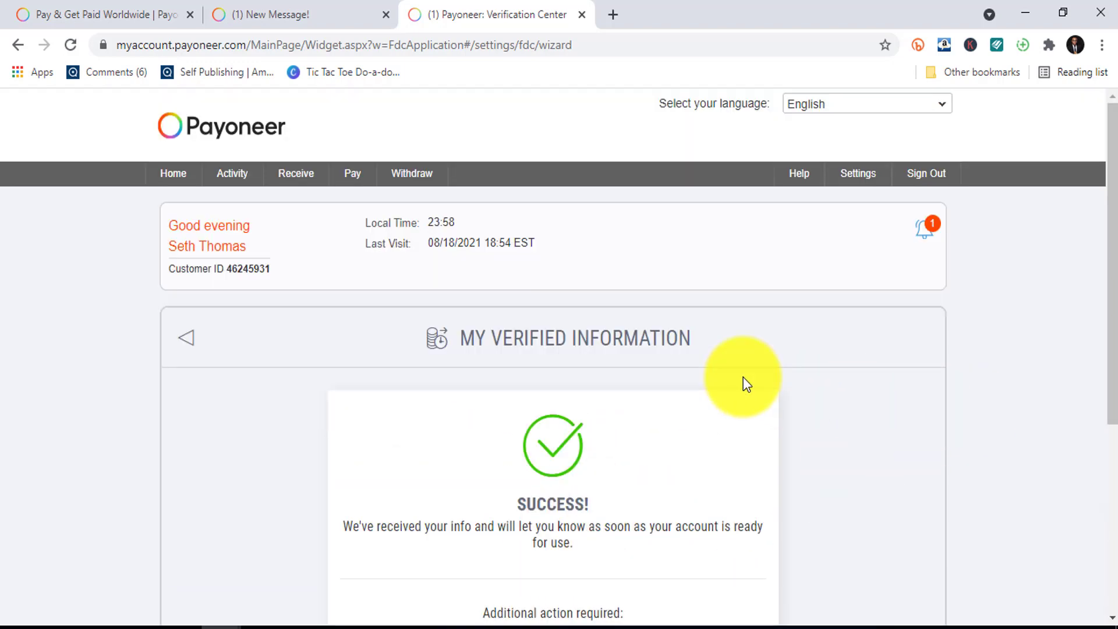
pyautogui.scroll(-4, 509, 357)
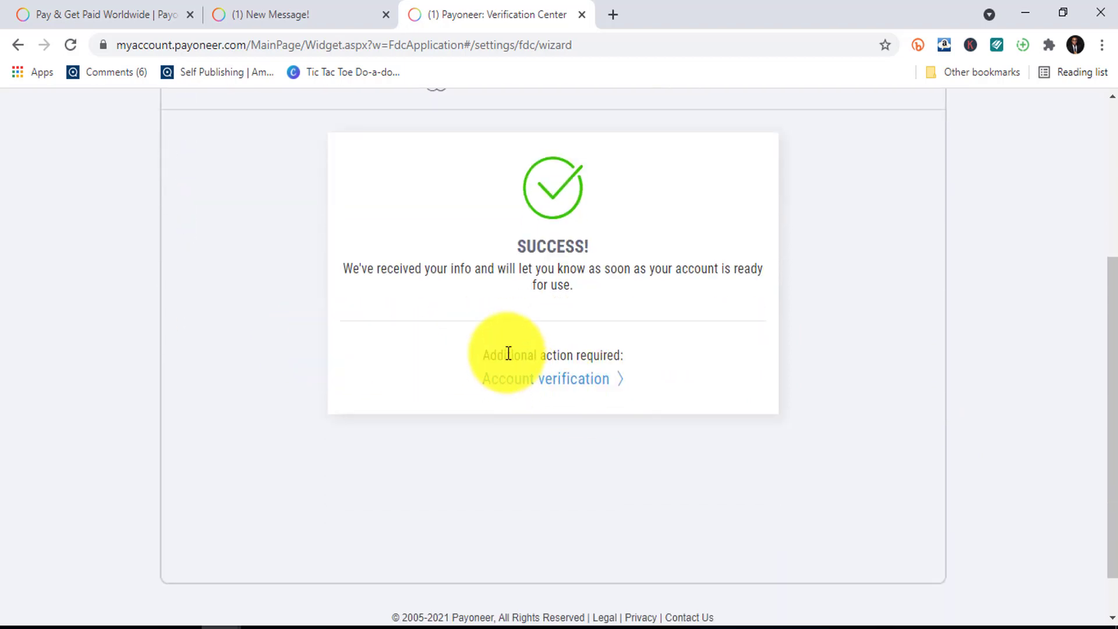
pyautogui.click(532, 385)
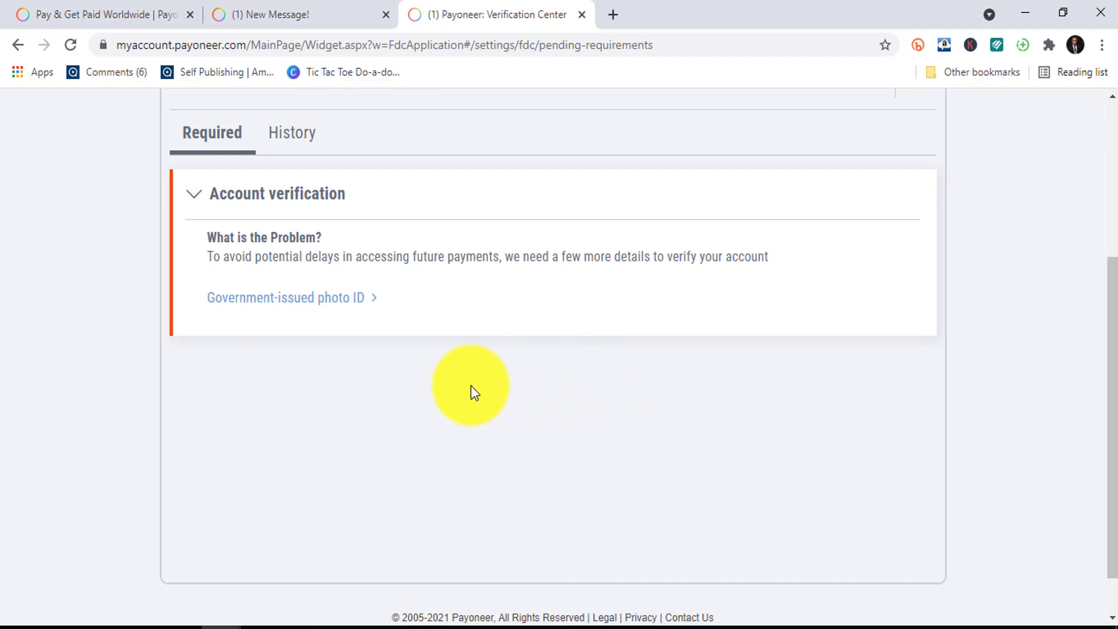
# Start the photo ID upload with Nigeria and Passport selected, and browse for the image.
pyautogui.click(356, 310)
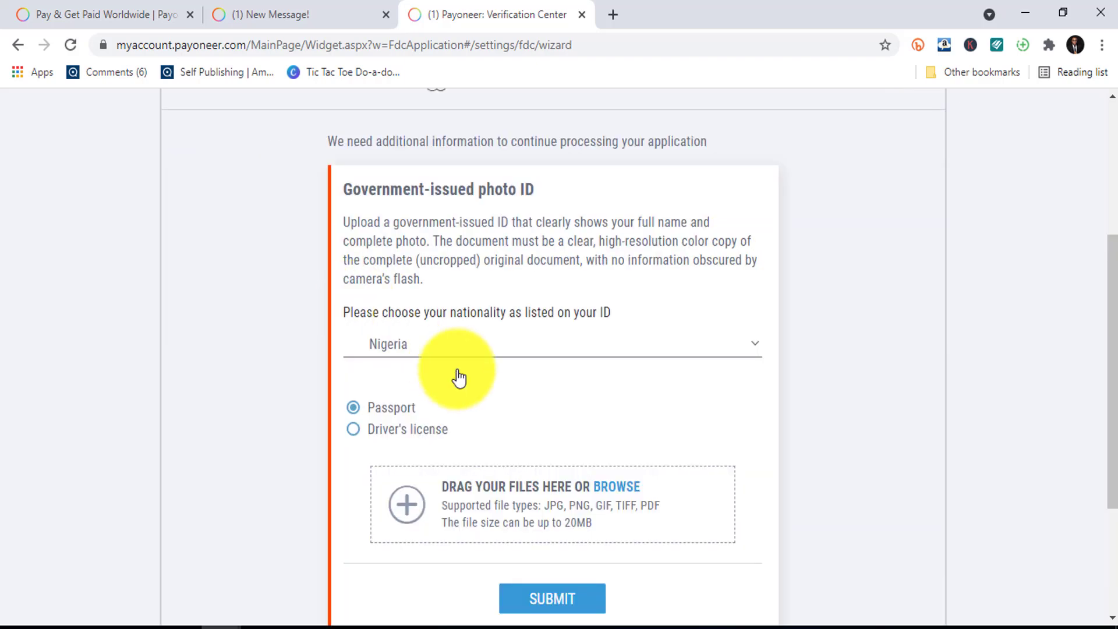
pyautogui.scroll(-3, 444, 350)
pyautogui.scroll(1, 446, 348)
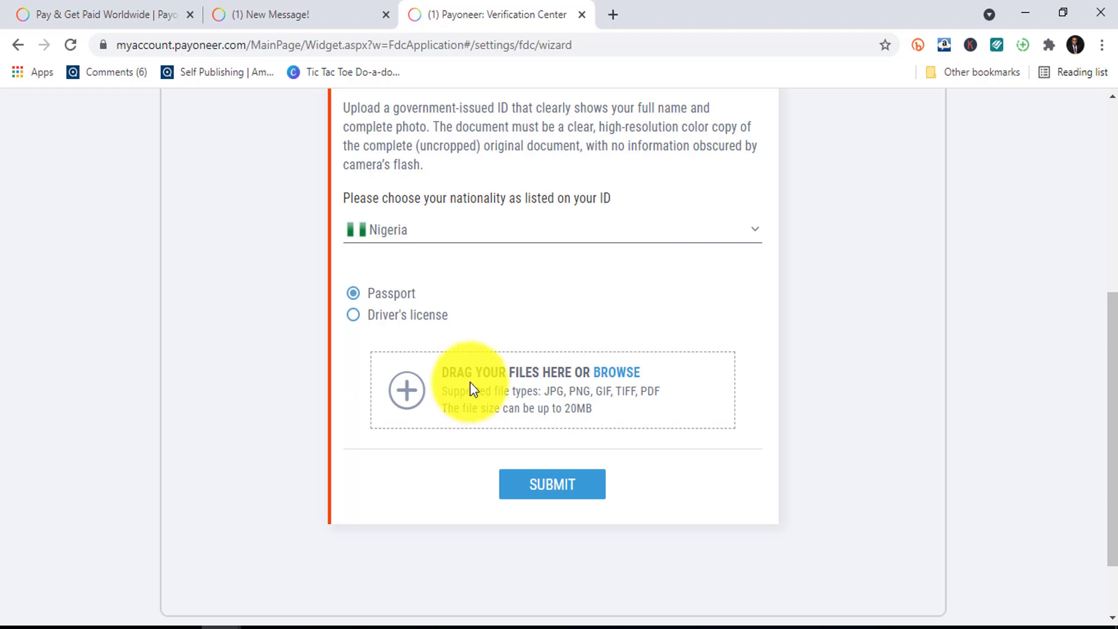
pyautogui.click(471, 376)
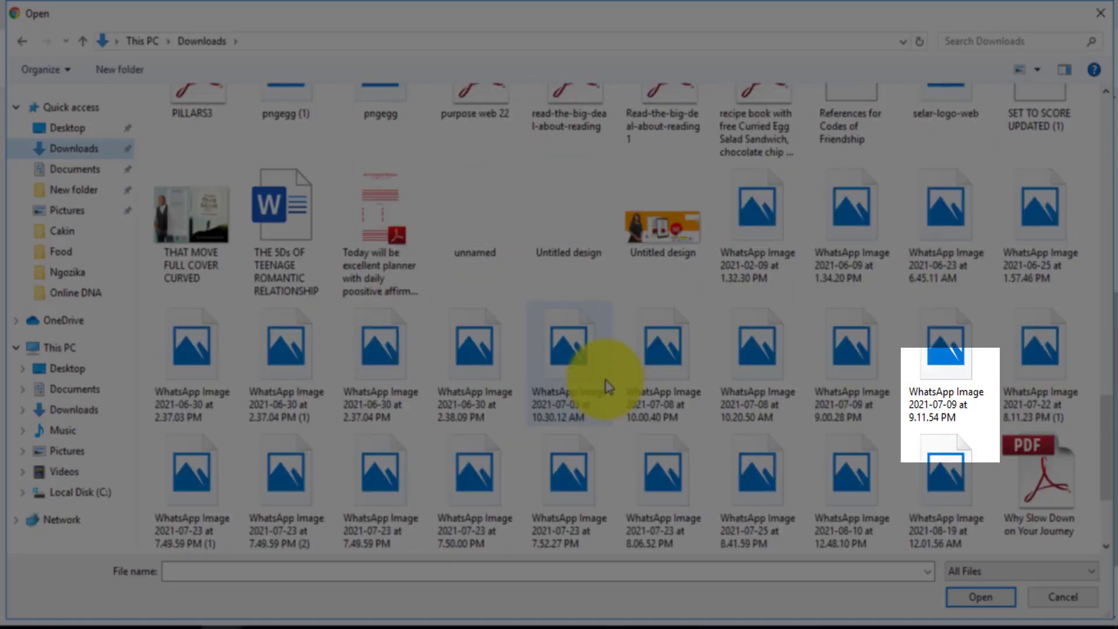
# Attach the file 'WhatsApp Image 2021-08-19 at 12.01.56 AM' to the passport form.
pyautogui.scroll(-2, 600, 382)
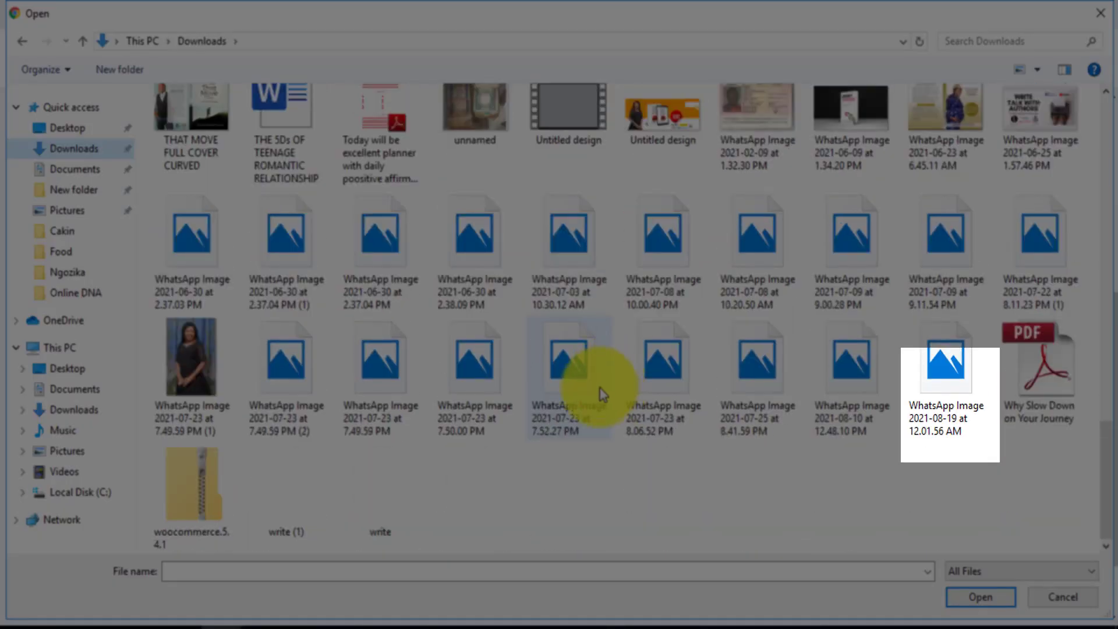
pyautogui.scroll(2, 531, 438)
pyautogui.scroll(-2, 531, 439)
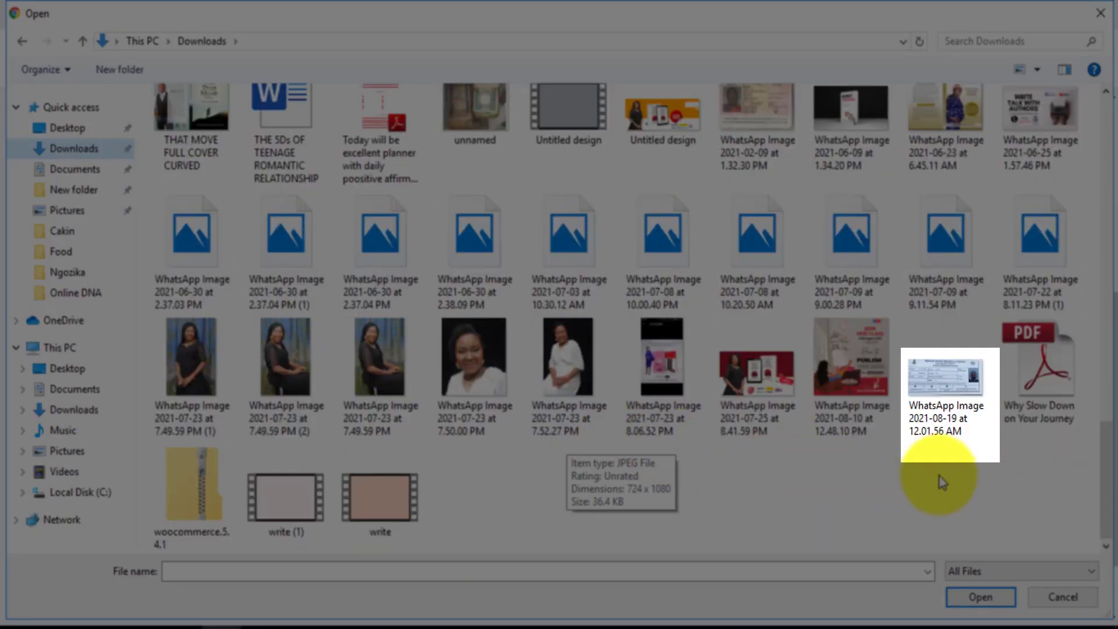
pyautogui.click(936, 392)
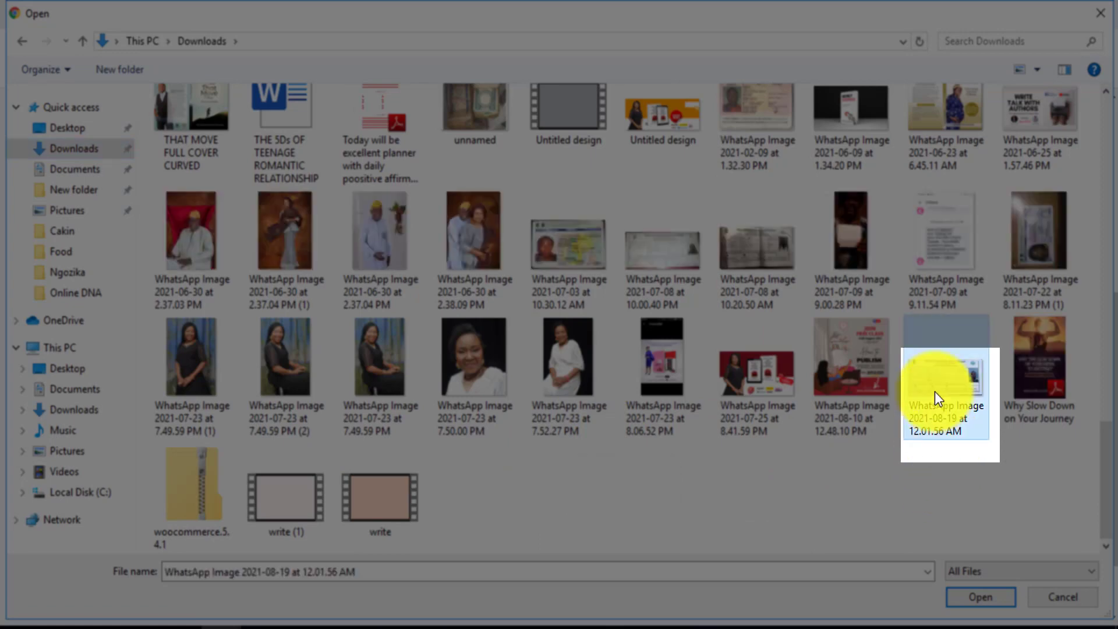
pyautogui.click(984, 597)
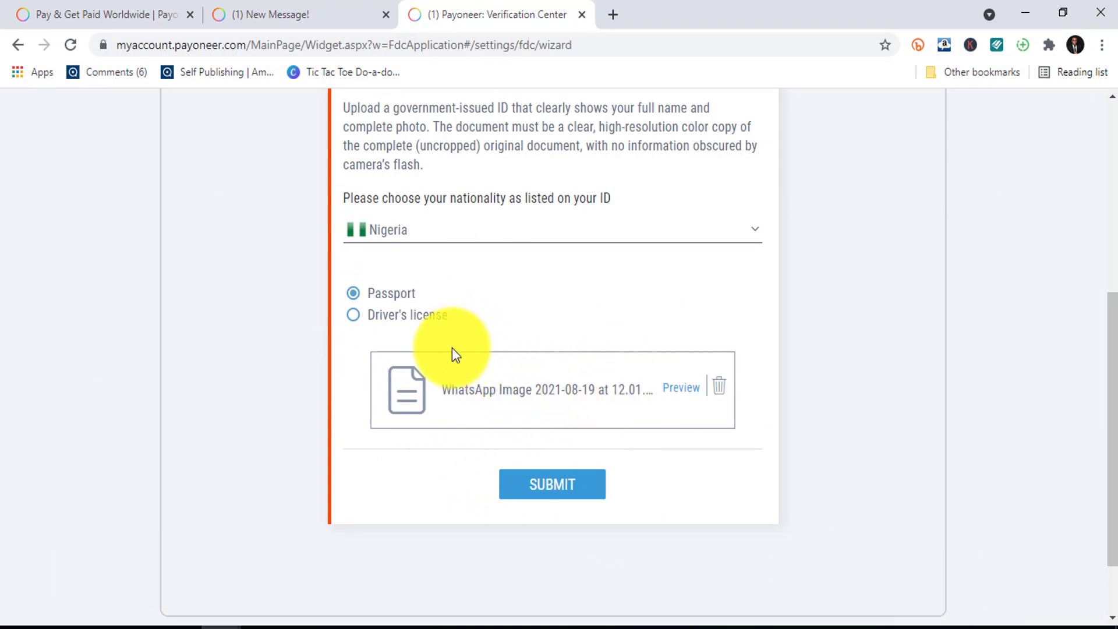
# Submit the passport for verification.
pyautogui.click(558, 476)
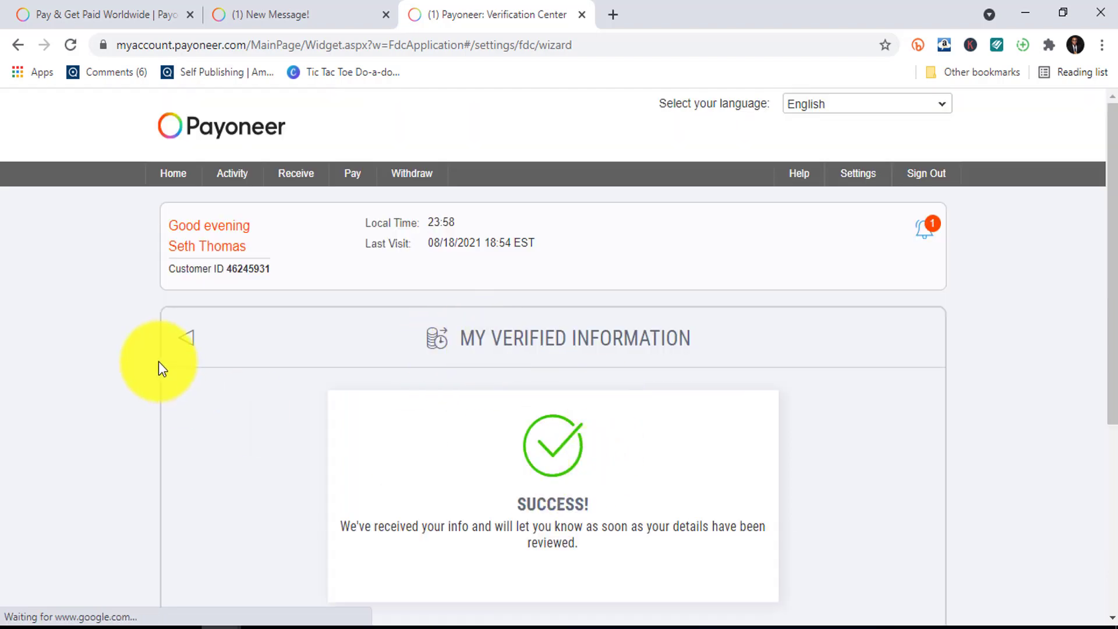
pyautogui.scroll(-4, 554, 447)
pyautogui.scroll(4, 501, 361)
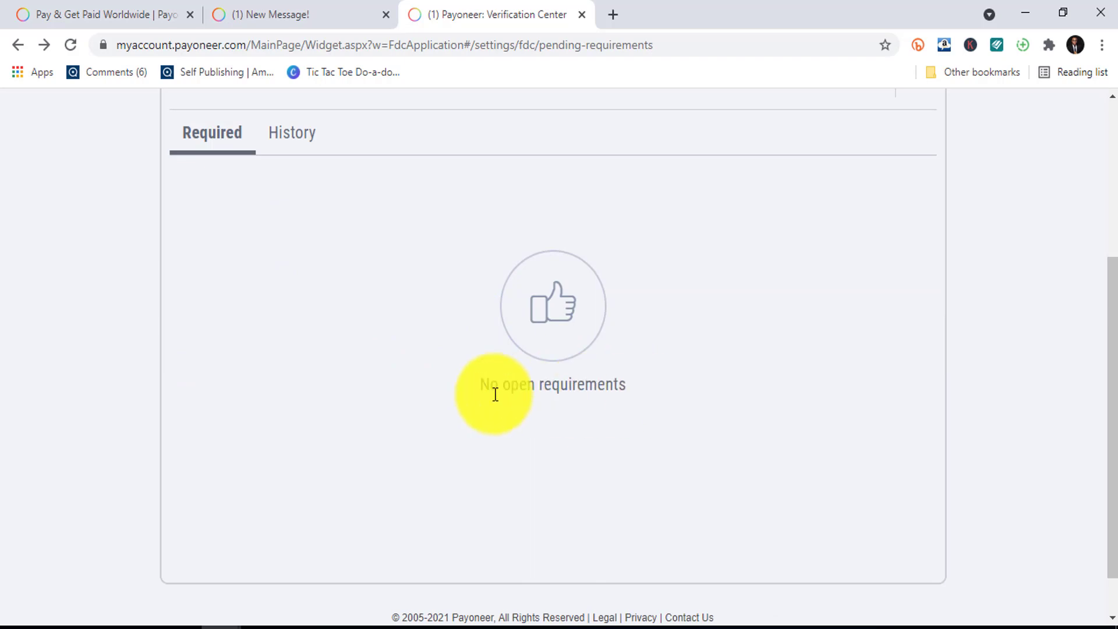
pyautogui.scroll(4, 260, 323)
# Check the verification History showing passport and questionnaire under review, then sign out.
pyautogui.click(292, 391)
pyautogui.scroll(-3, 408, 407)
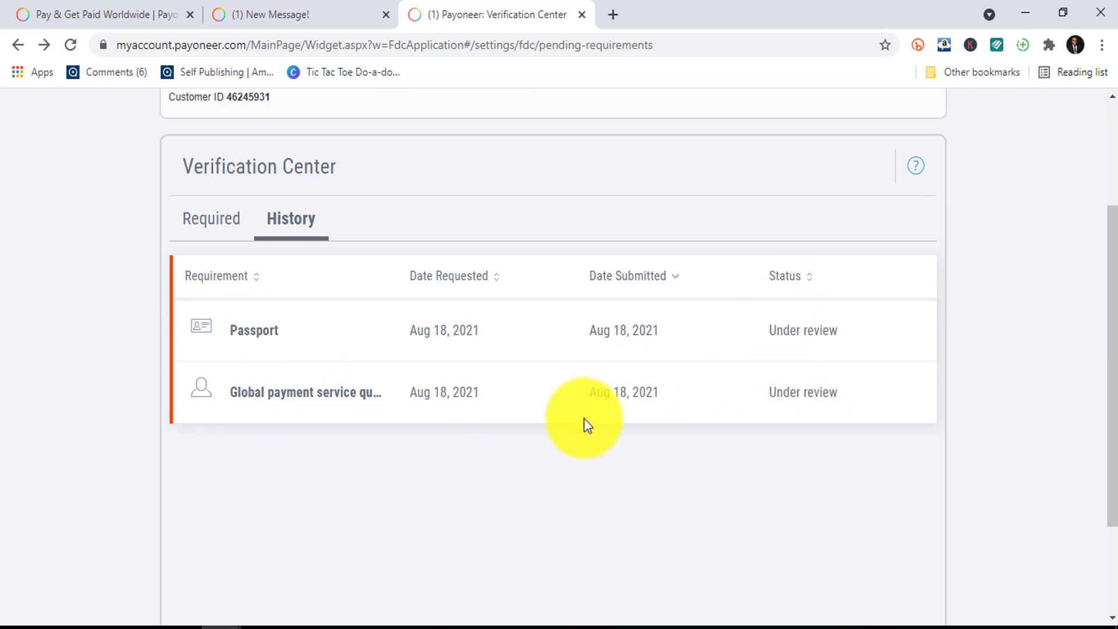
pyautogui.scroll(3, 467, 366)
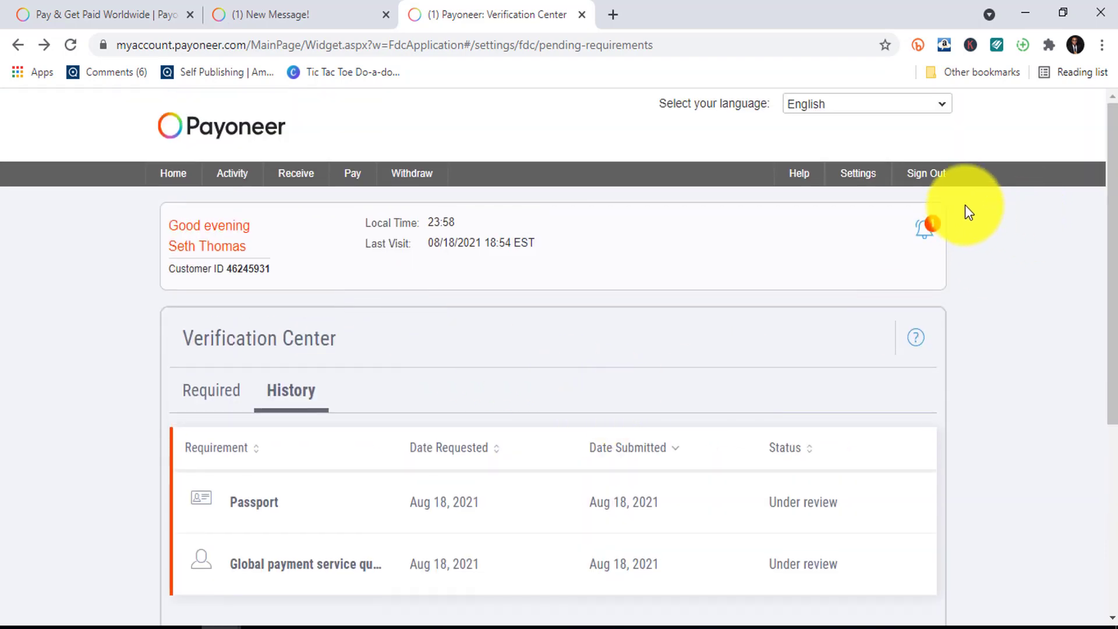
pyautogui.click(929, 177)
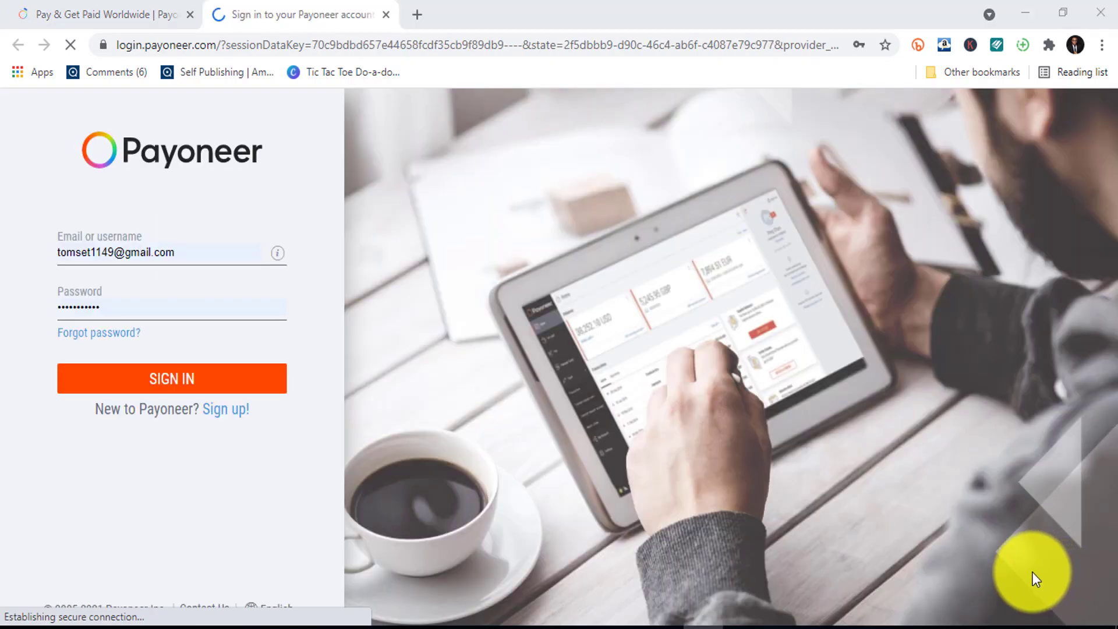
# Sign back in to Payoneer using the saved credentials.
pyautogui.click(148, 388)
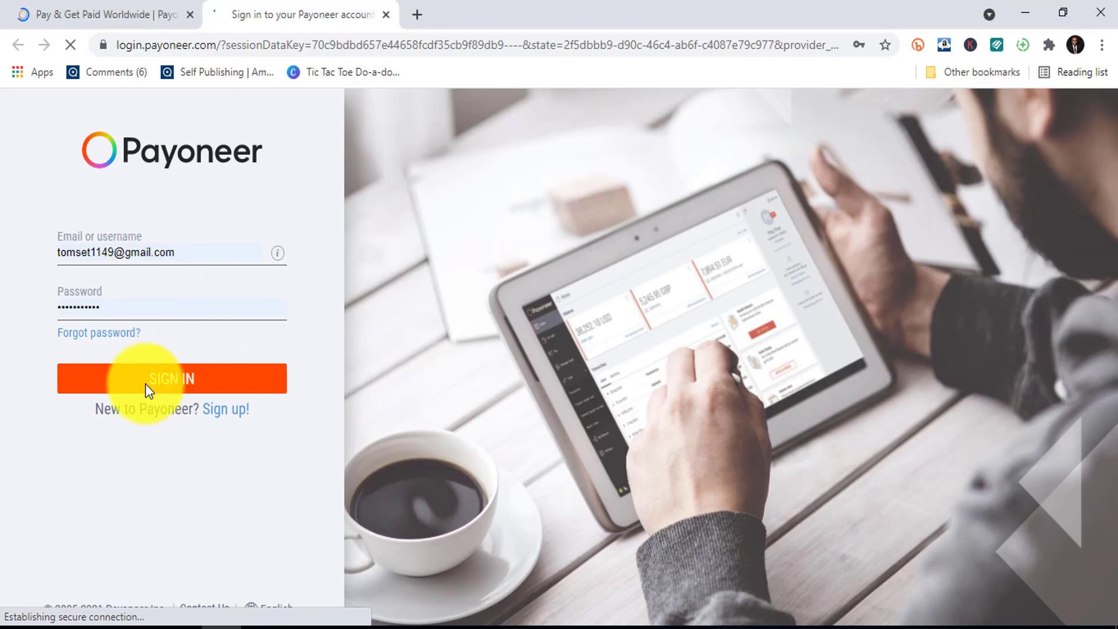
pyautogui.click(145, 385)
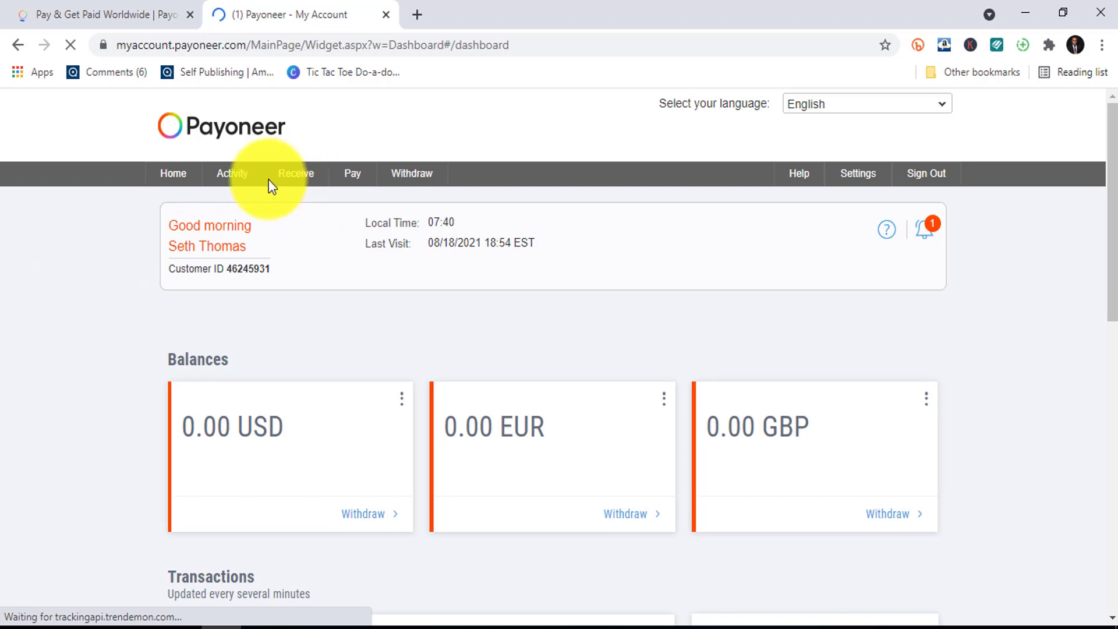
# Open Receive > Global Payment Service and select the approved USA USD account card.
pyautogui.moveTo(269, 182)
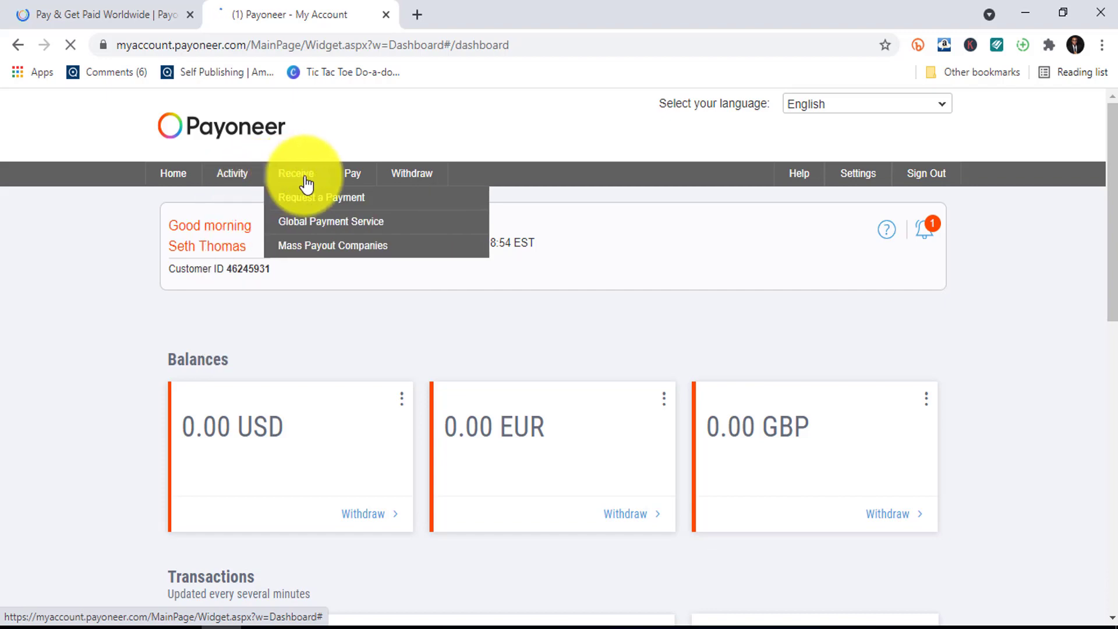
pyautogui.moveTo(295, 205)
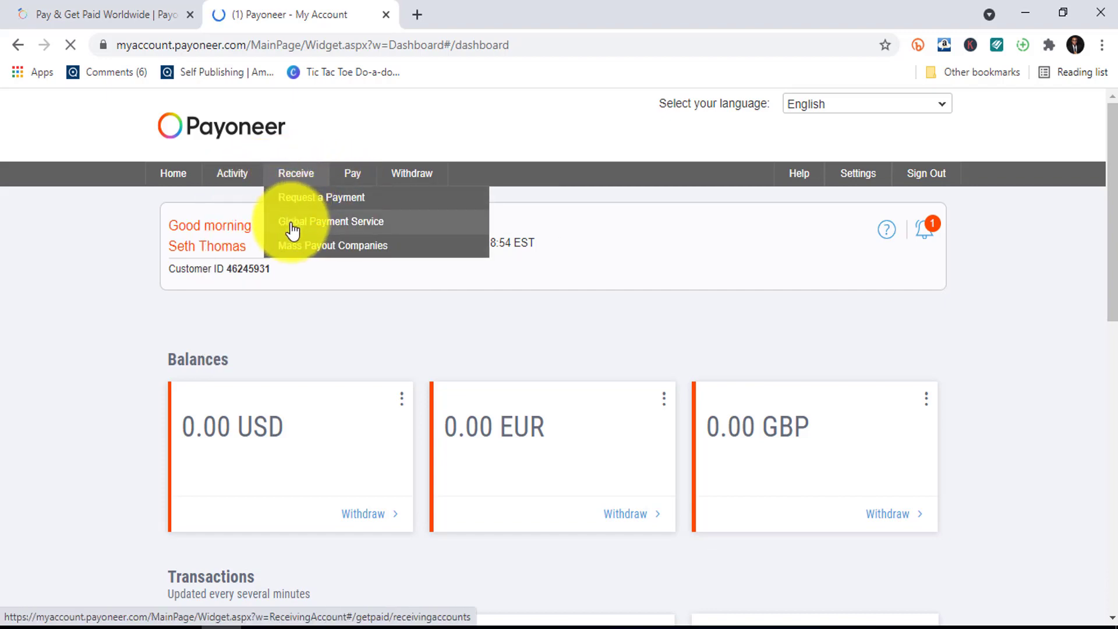
pyautogui.click(347, 223)
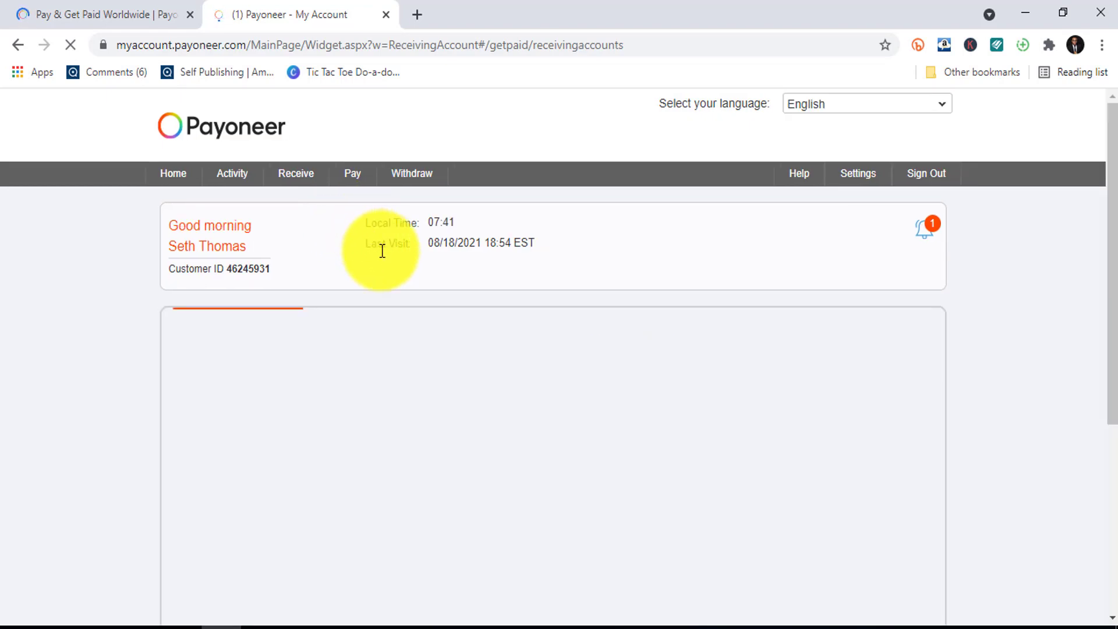
pyautogui.scroll(-2, 381, 256)
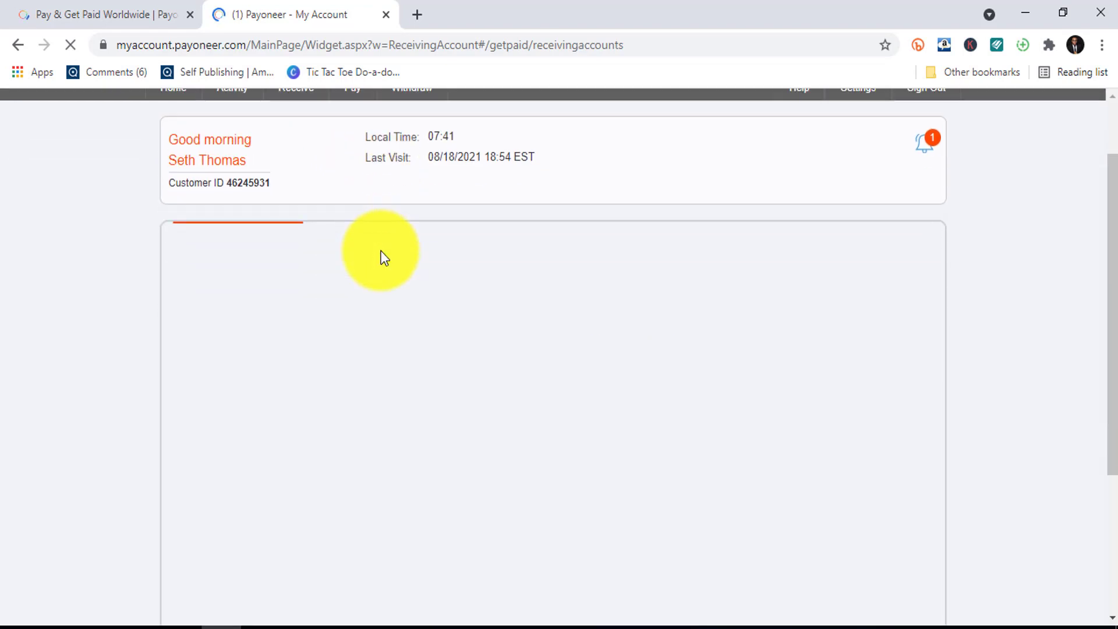
pyautogui.scroll(-2, 381, 256)
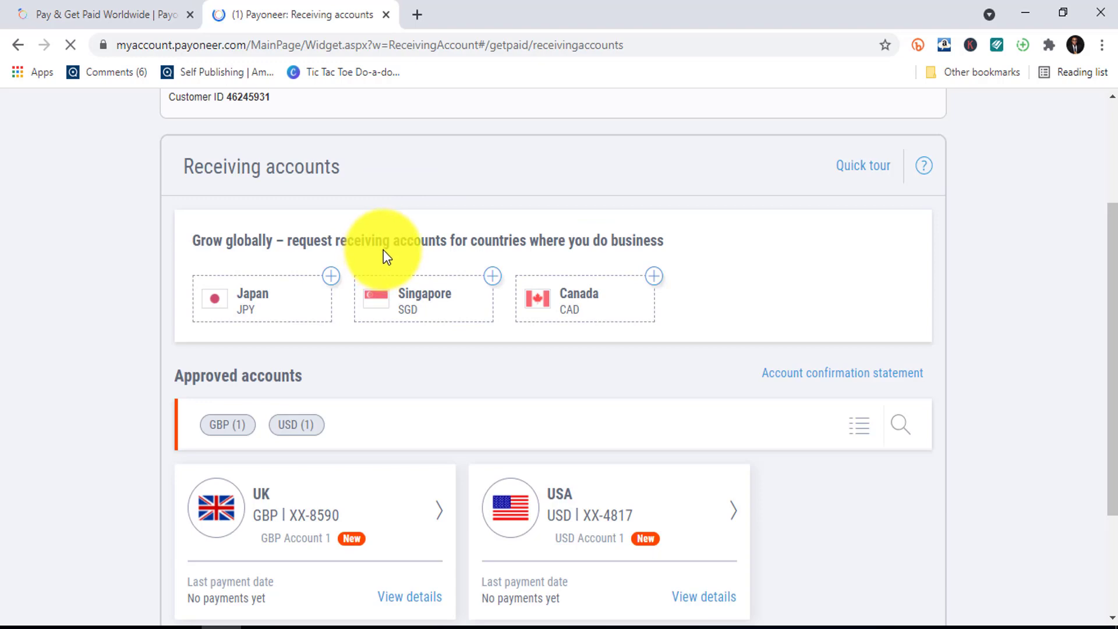
pyautogui.scroll(-1, 384, 250)
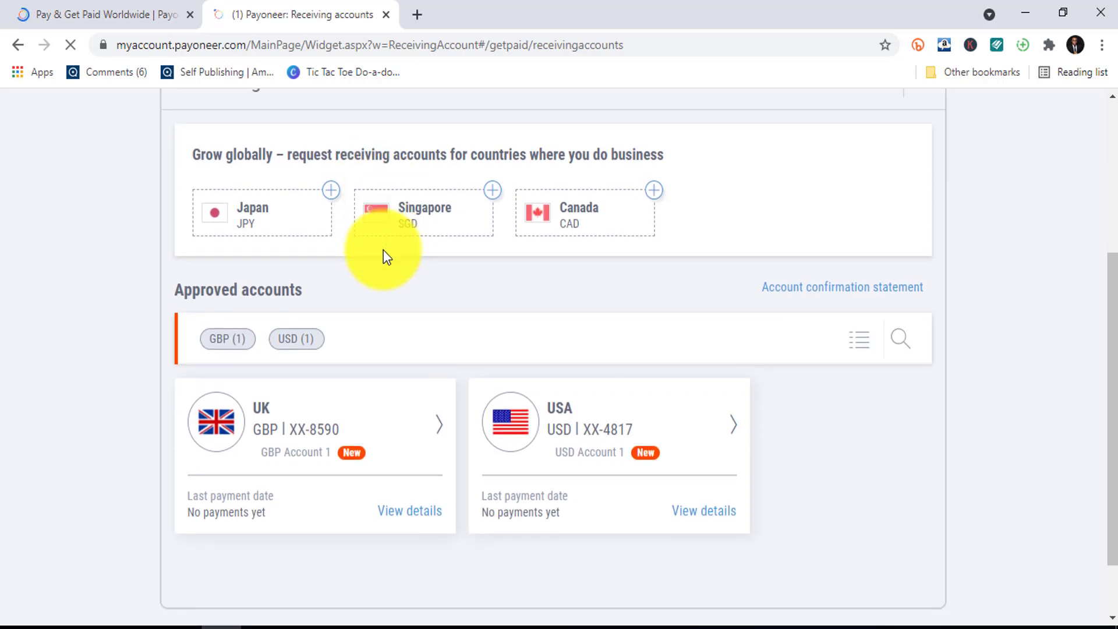
pyautogui.scroll(-1, 383, 250)
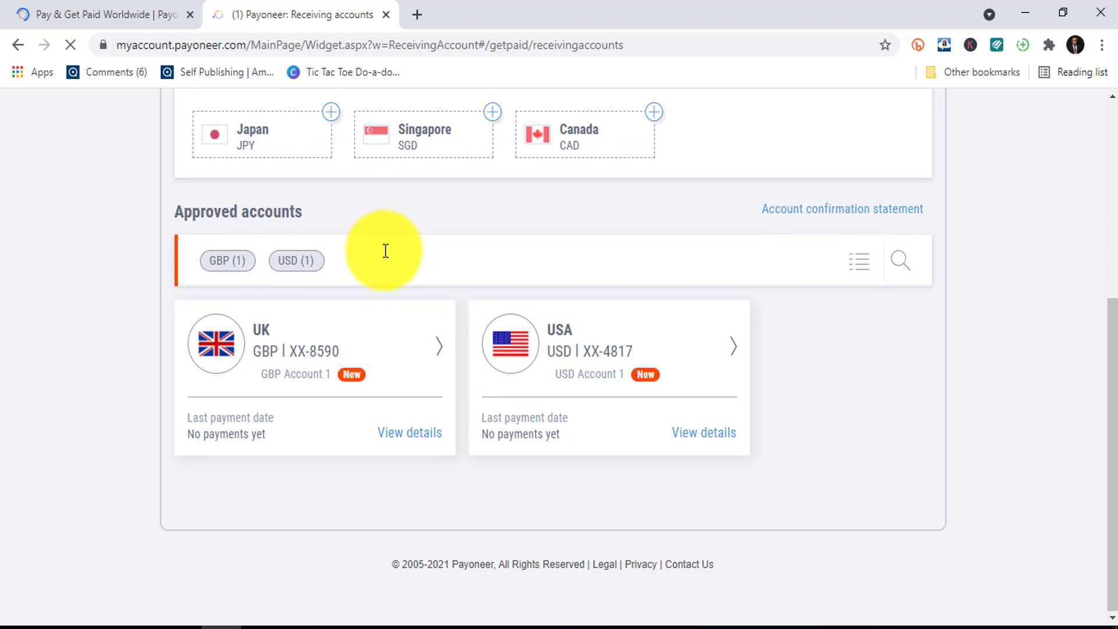
pyautogui.click(552, 353)
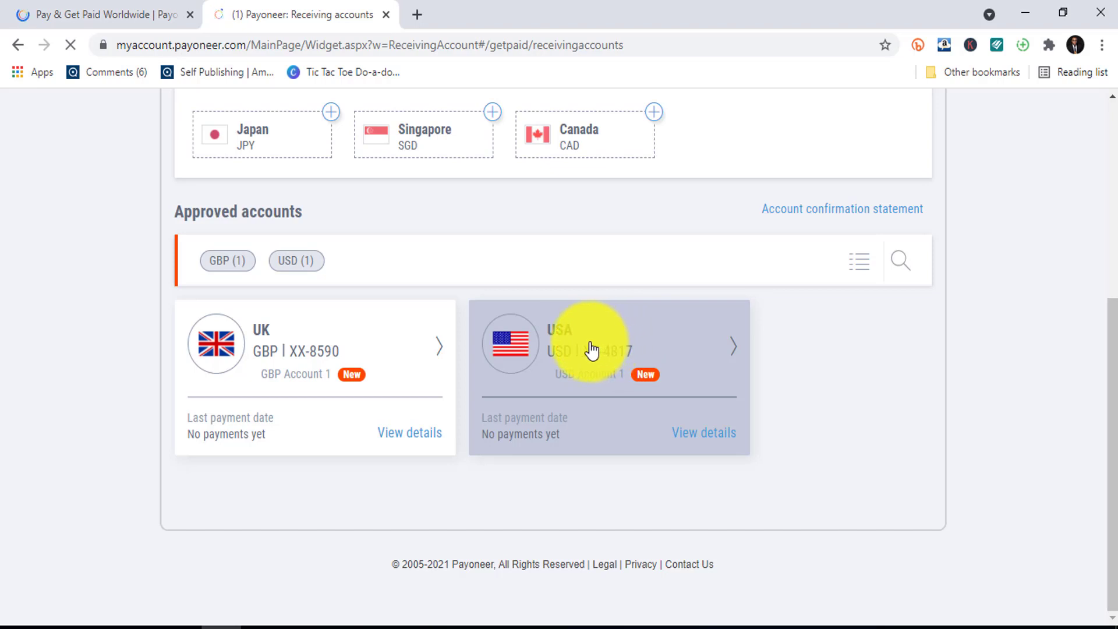
pyautogui.click(592, 350)
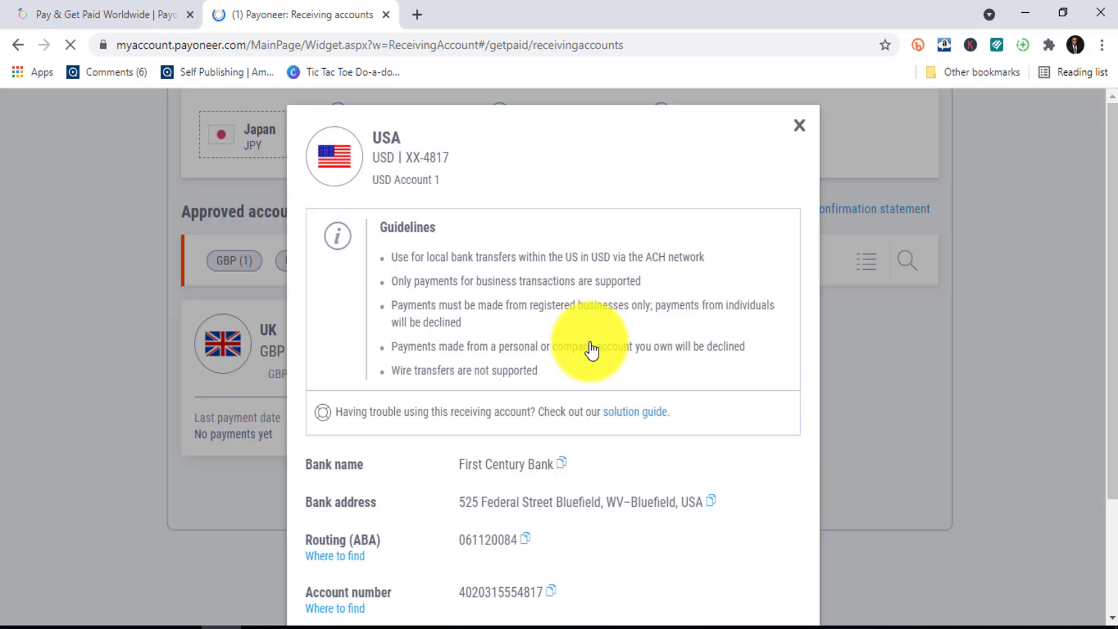
pyautogui.scroll(-3, 591, 350)
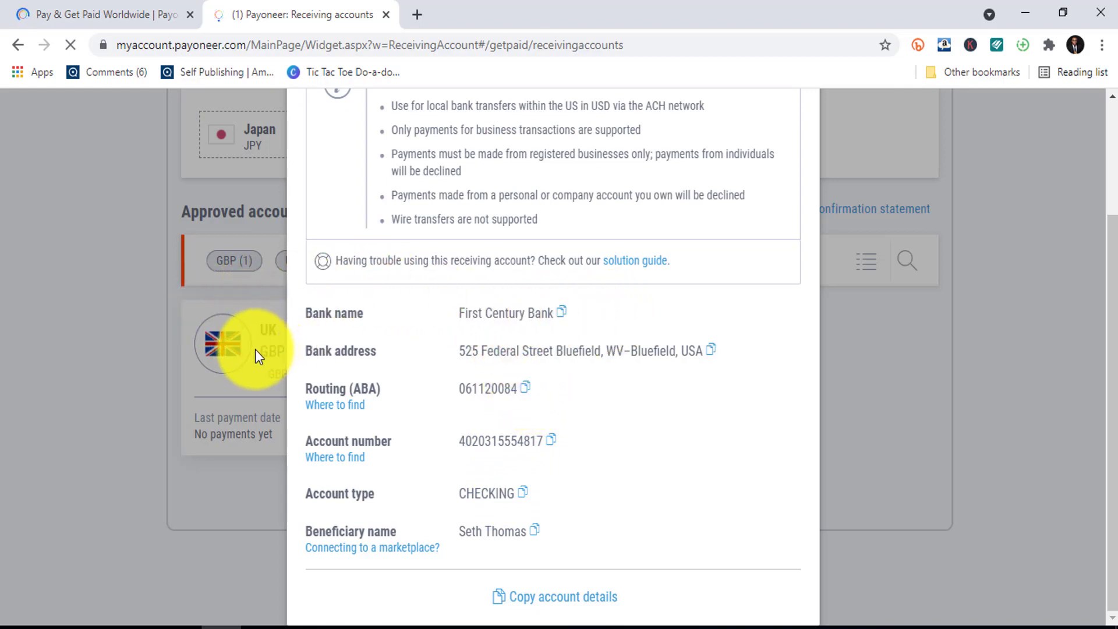
pyautogui.scroll(3, 544, 357)
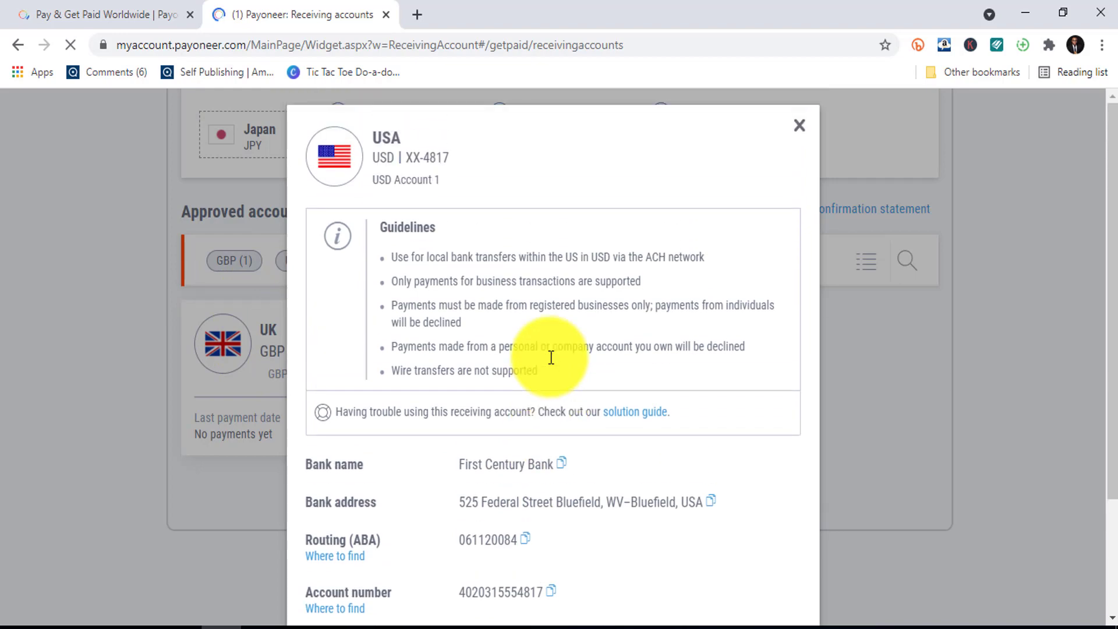
pyautogui.scroll(-3, 551, 357)
pyautogui.scroll(3, 553, 348)
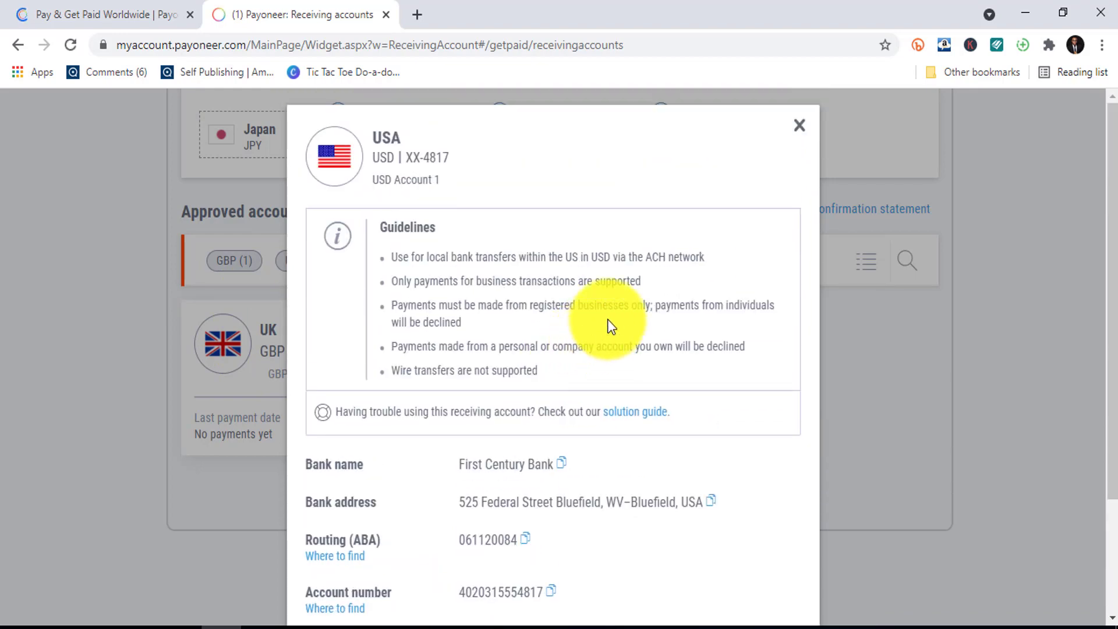
pyautogui.click(800, 126)
pyautogui.scroll(5, 789, 186)
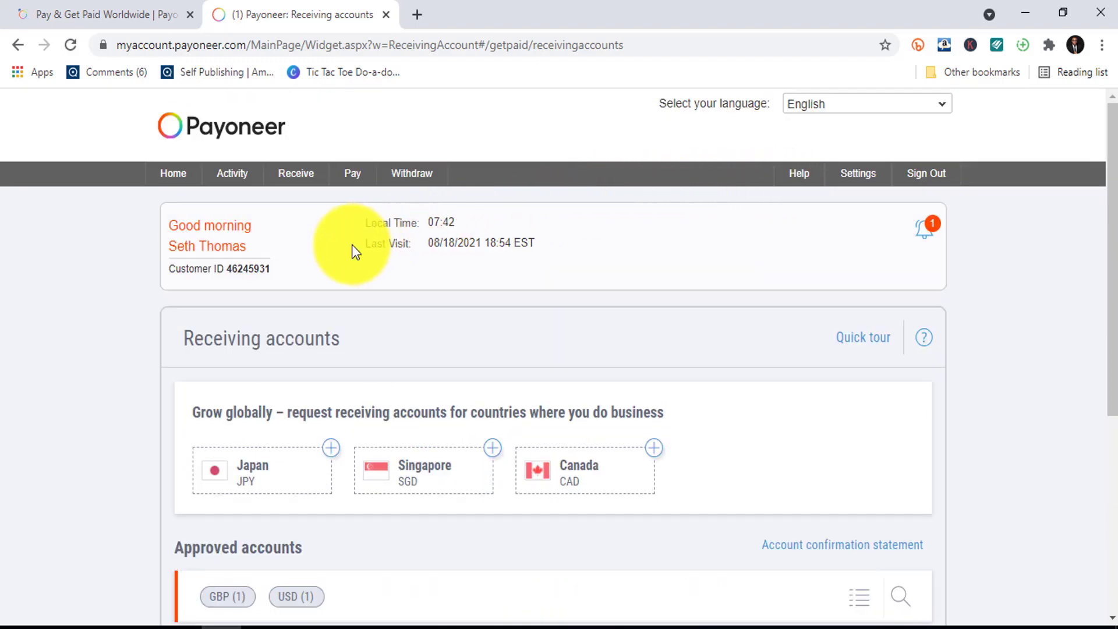
# Reopen the USA account card to view First Century Bank, routing, account number and CHECKING type.
pyautogui.scroll(-3, 710, 315)
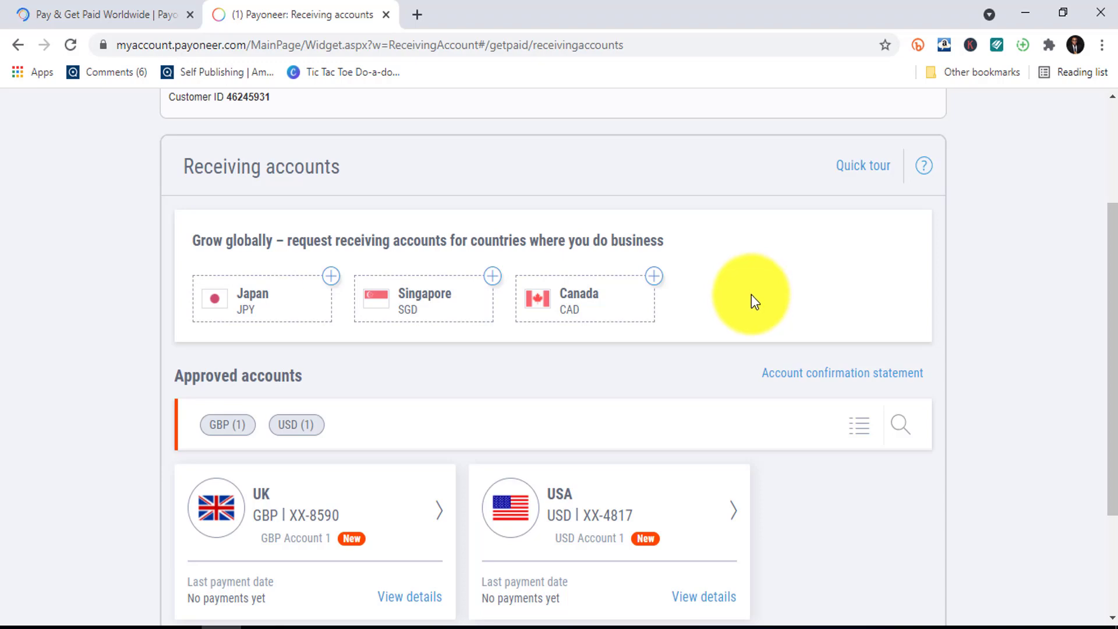
pyautogui.scroll(-3, 751, 295)
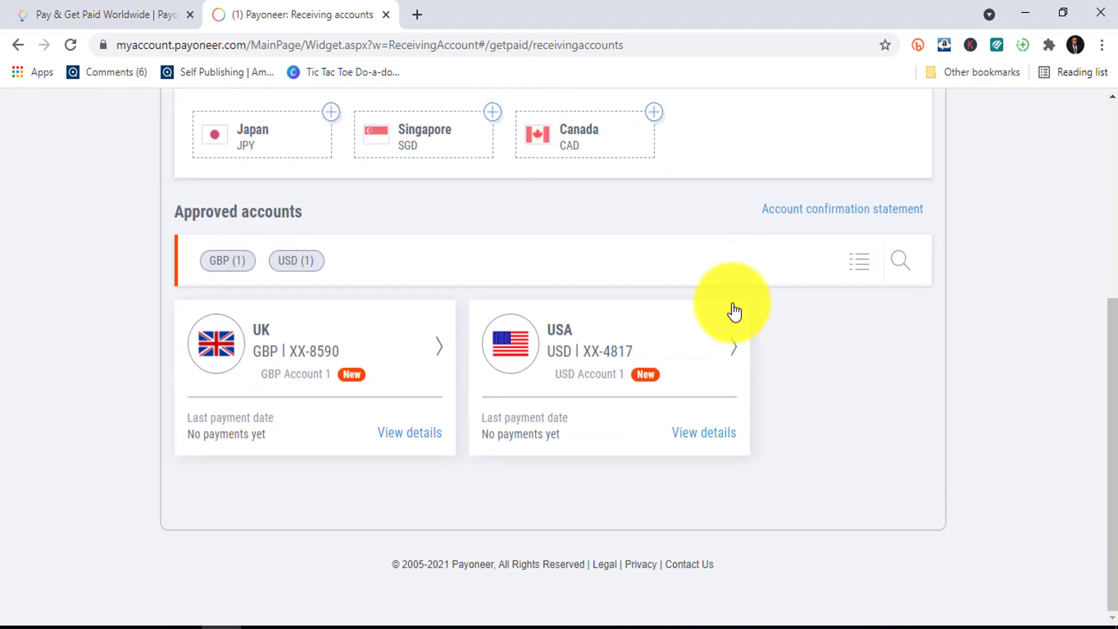
pyautogui.click(598, 375)
pyautogui.scroll(-2, 589, 361)
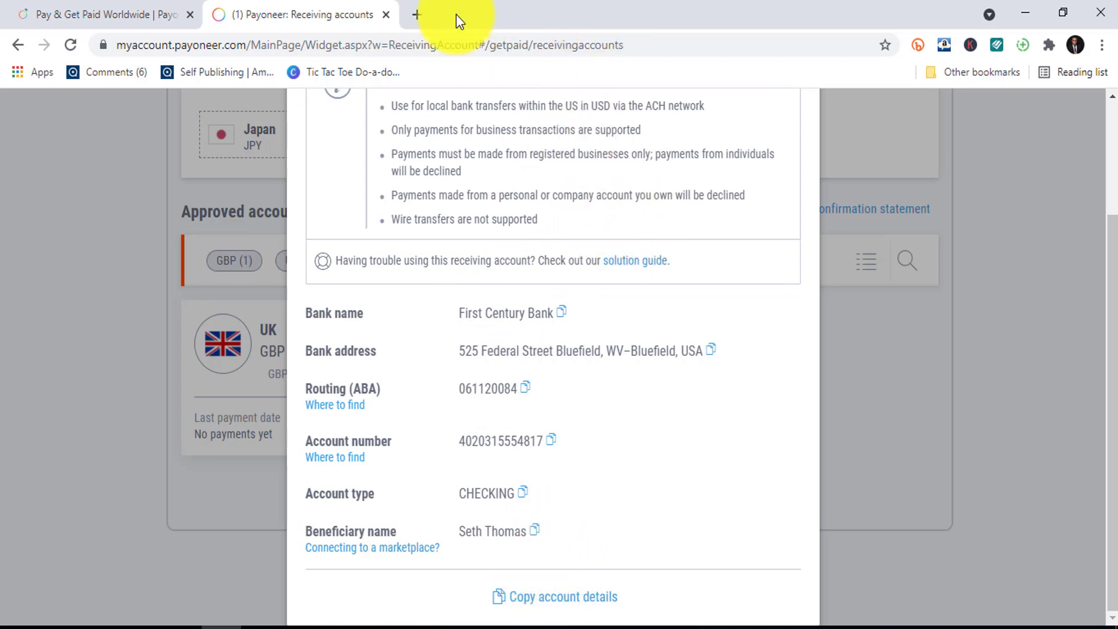
# Open a new blank Chrome tab beside the Payoneer tabs.
pyautogui.click(418, 17)
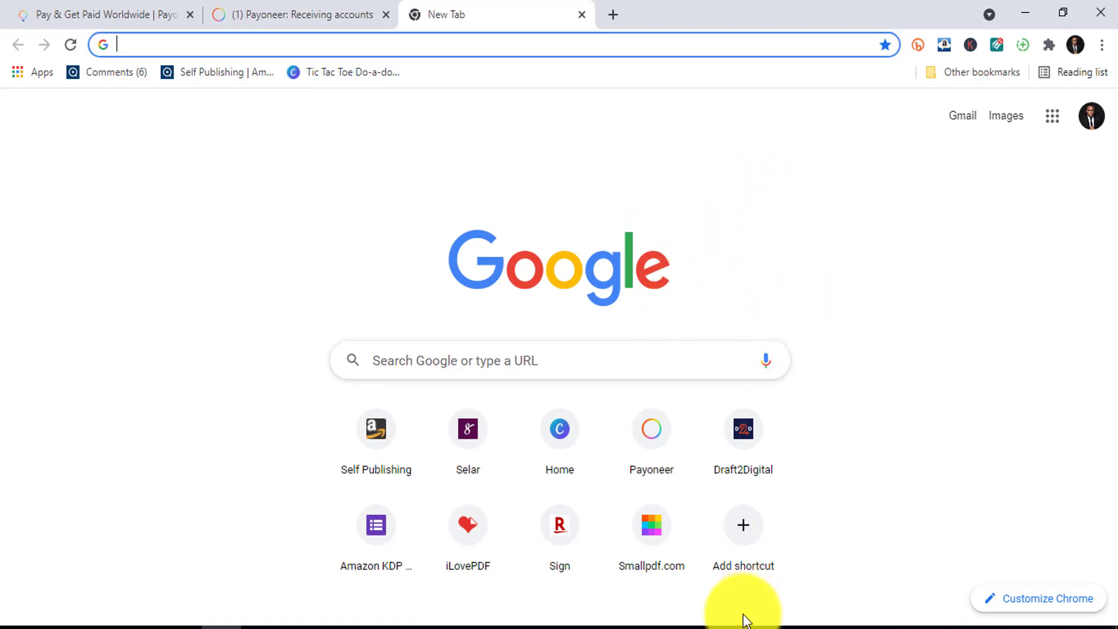
pyautogui.click(704, 627)
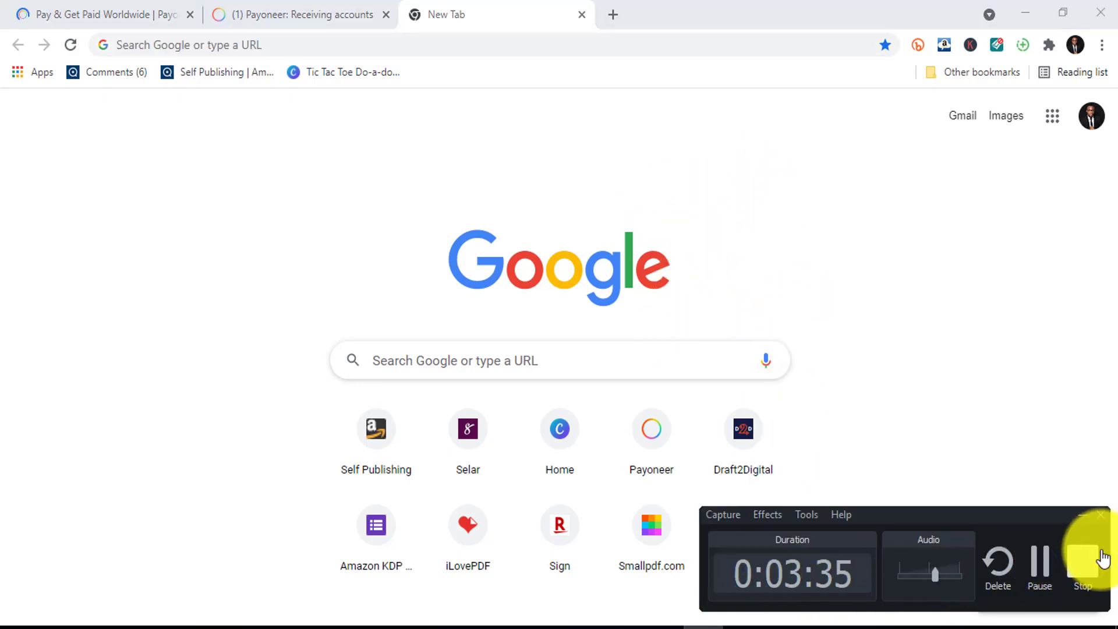